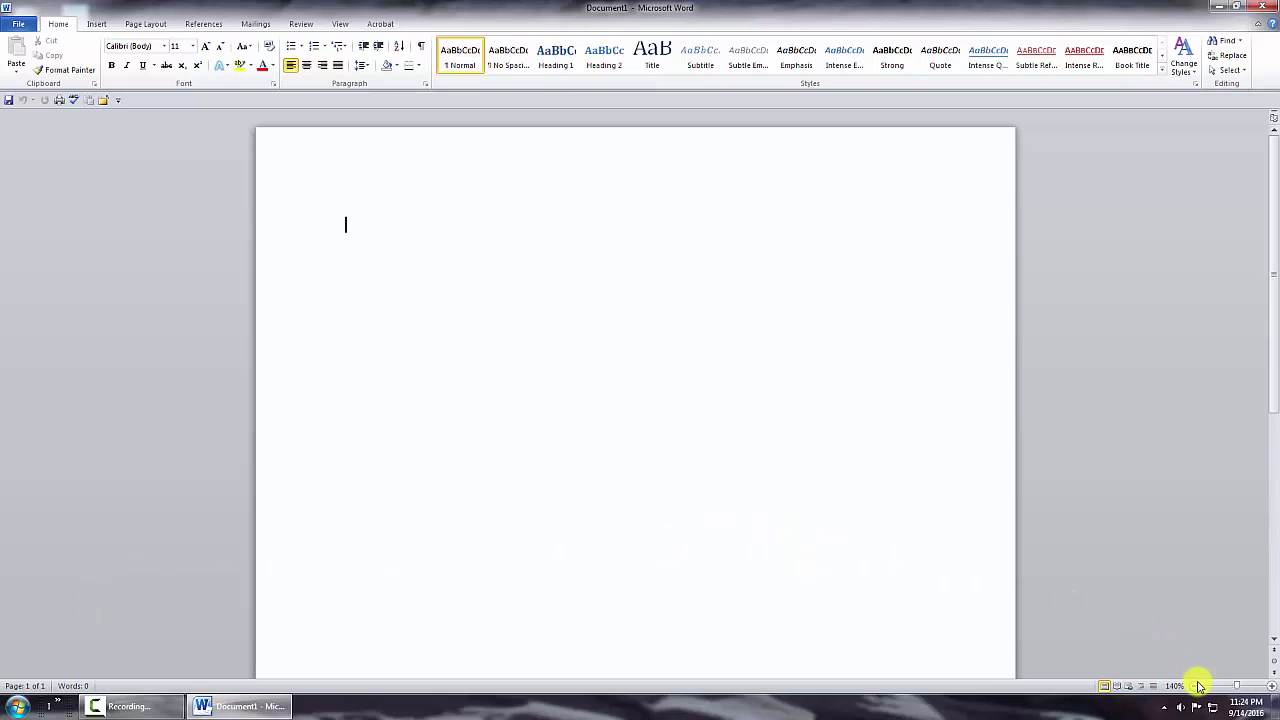
Set the page zoom of the blank document to 130%
left_click(1195, 687)
left_click(1198, 687)
left_click(1198, 687)
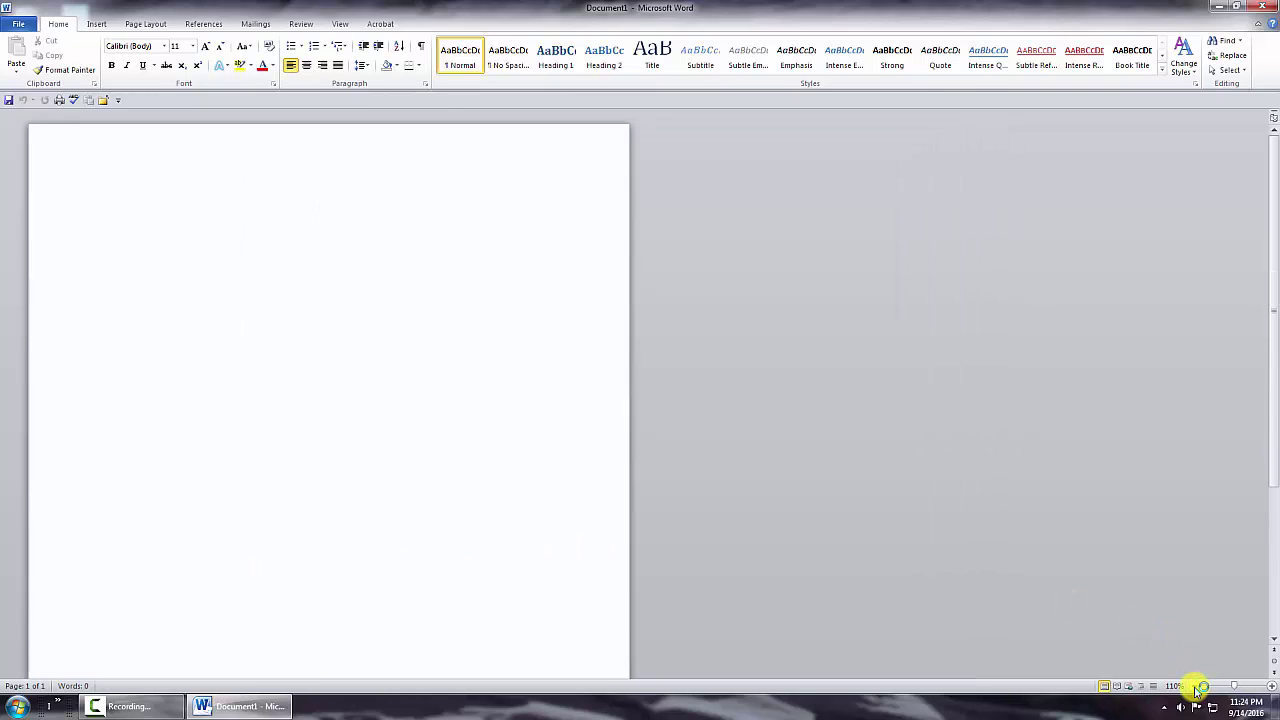
left_click(1271, 686)
left_click(1271, 686)
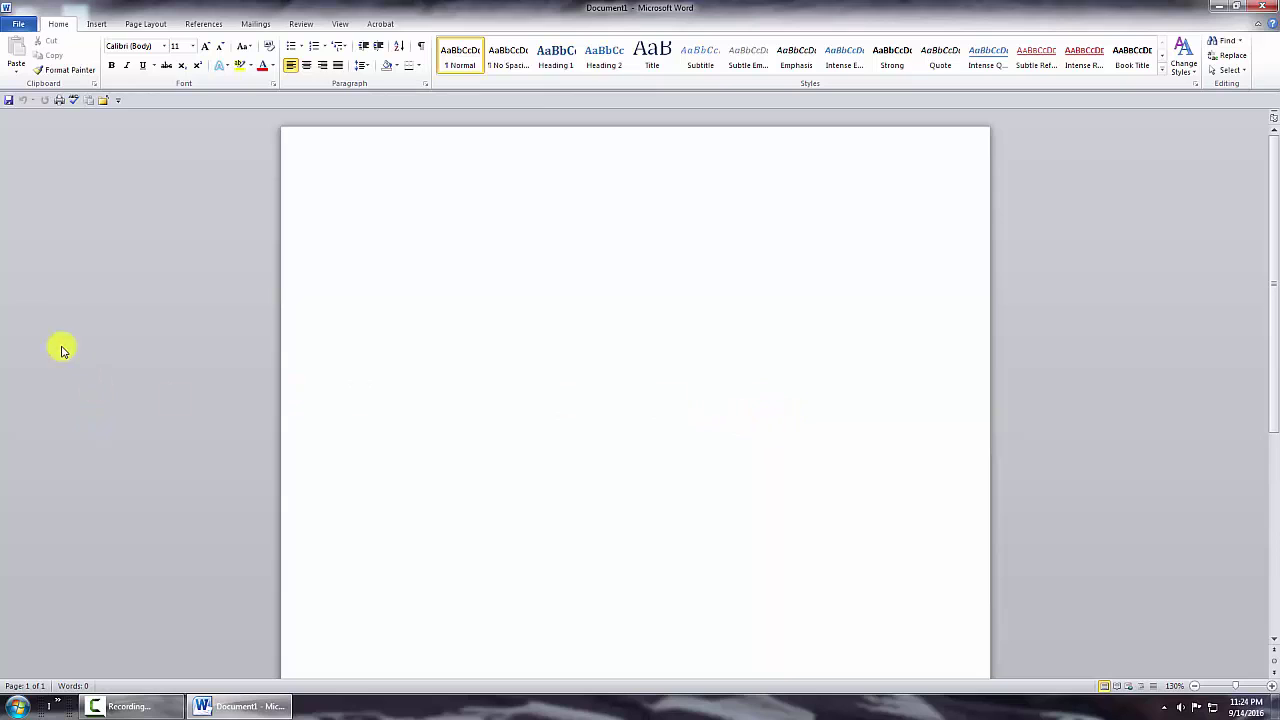
Open Word First Day Speech.docx from the First Day Speech folder inside aaTeaching > Courses
left_click(60, 708)
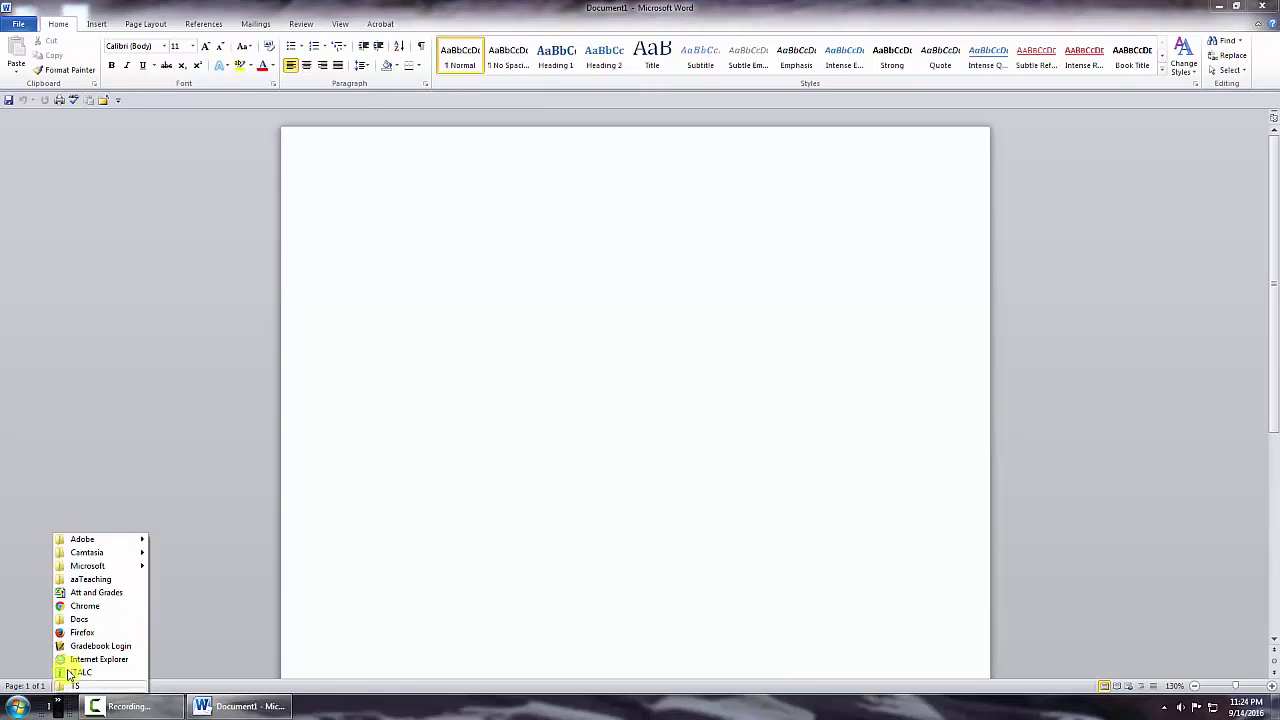
left_click(78, 580)
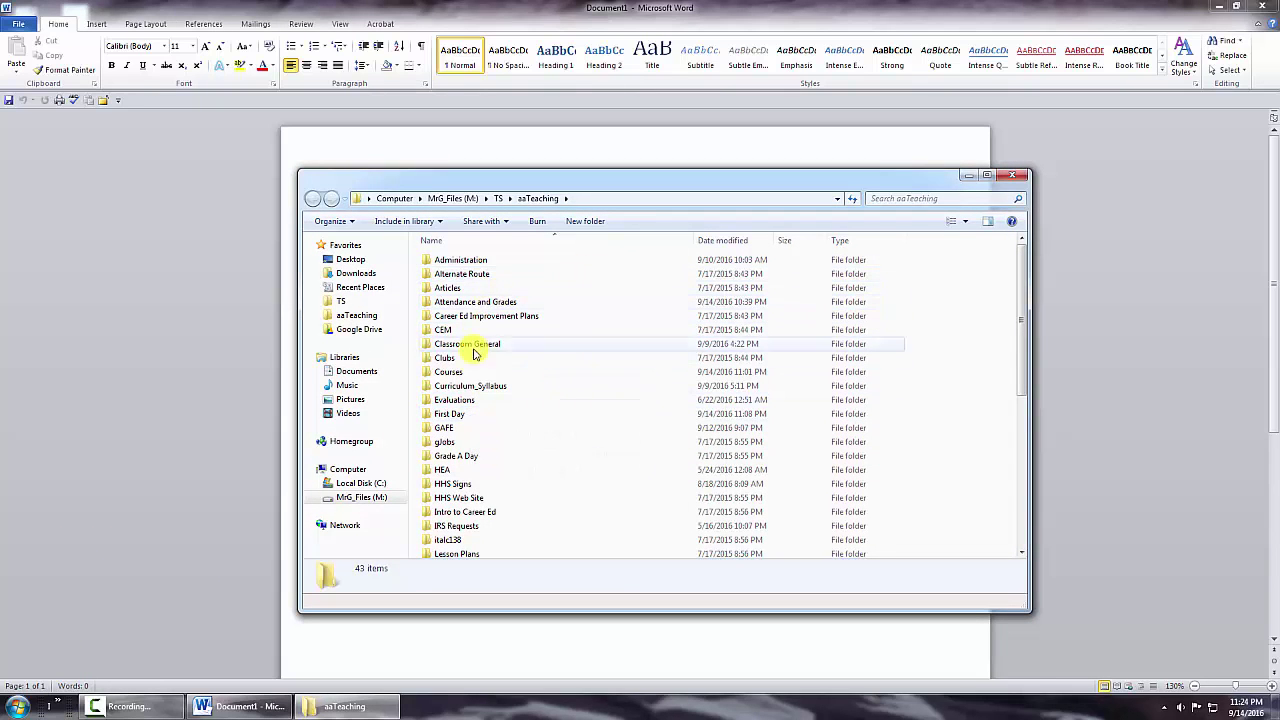
double_click(448, 371)
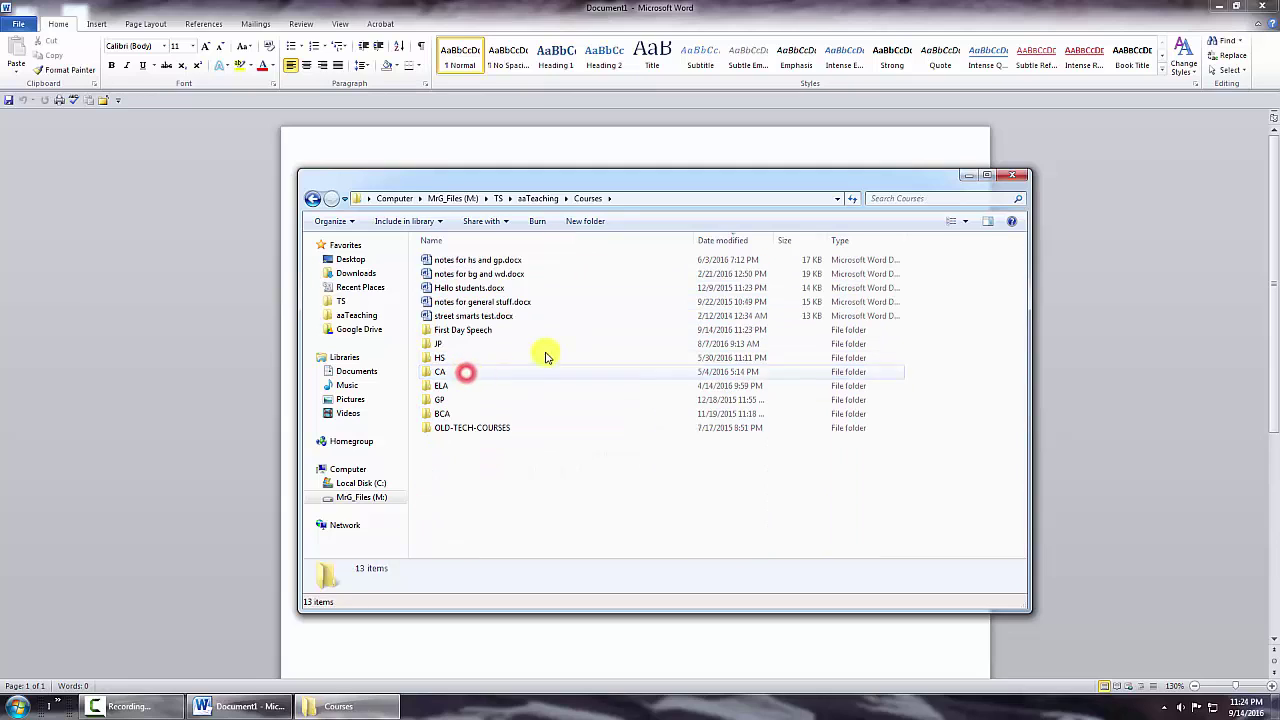
double_click(486, 333)
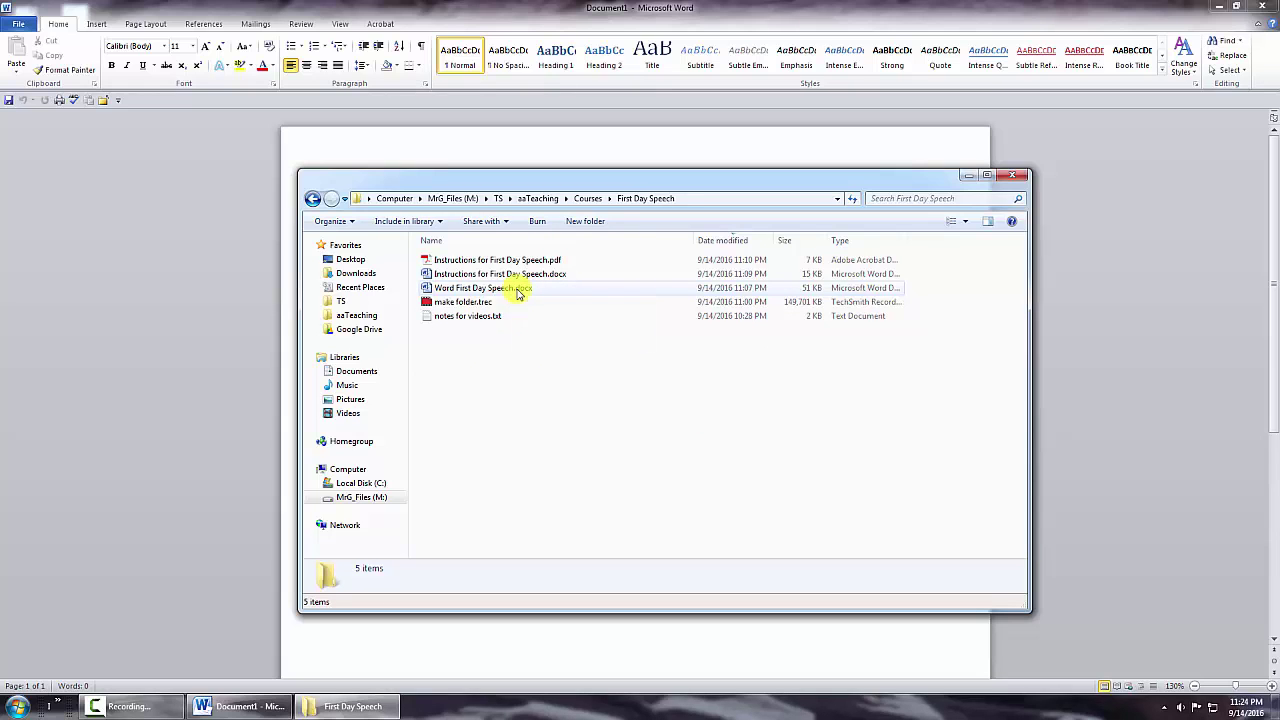
double_click(518, 292)
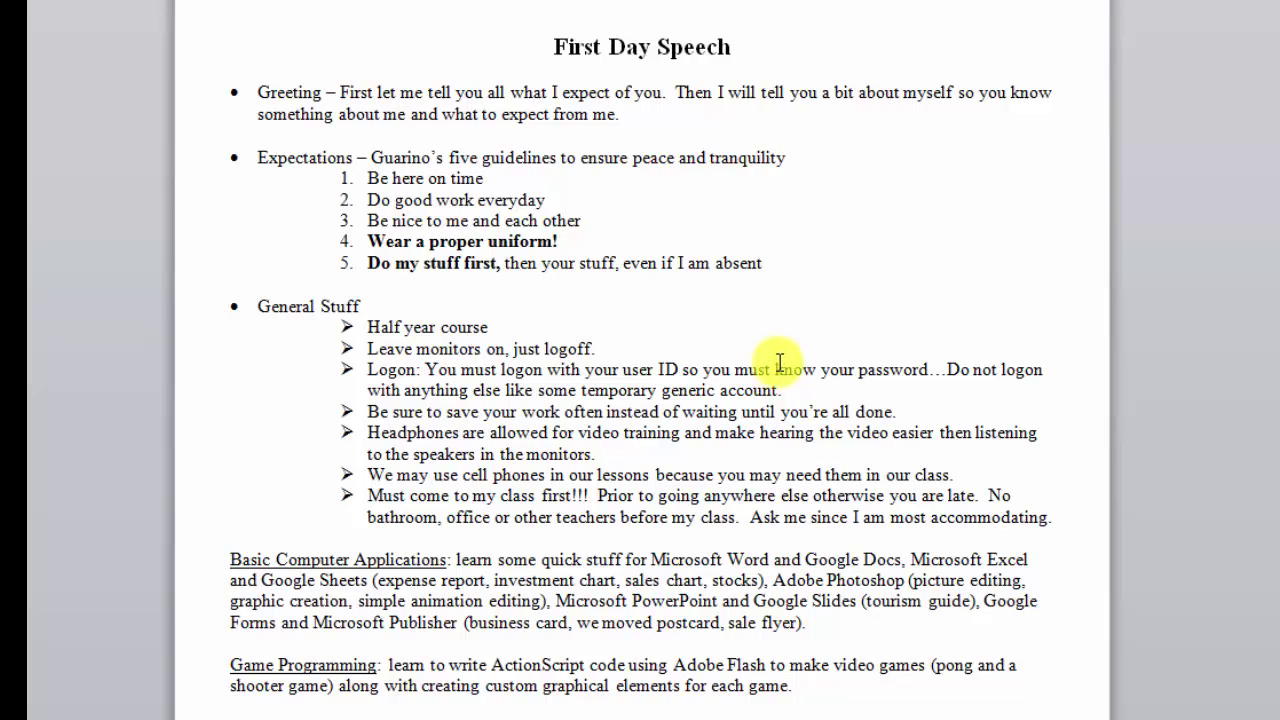
Copy the whole speech text, from the title to the Game Programming paragraph, and open Notepad
left_click_drag(800, 688, 315, 20)
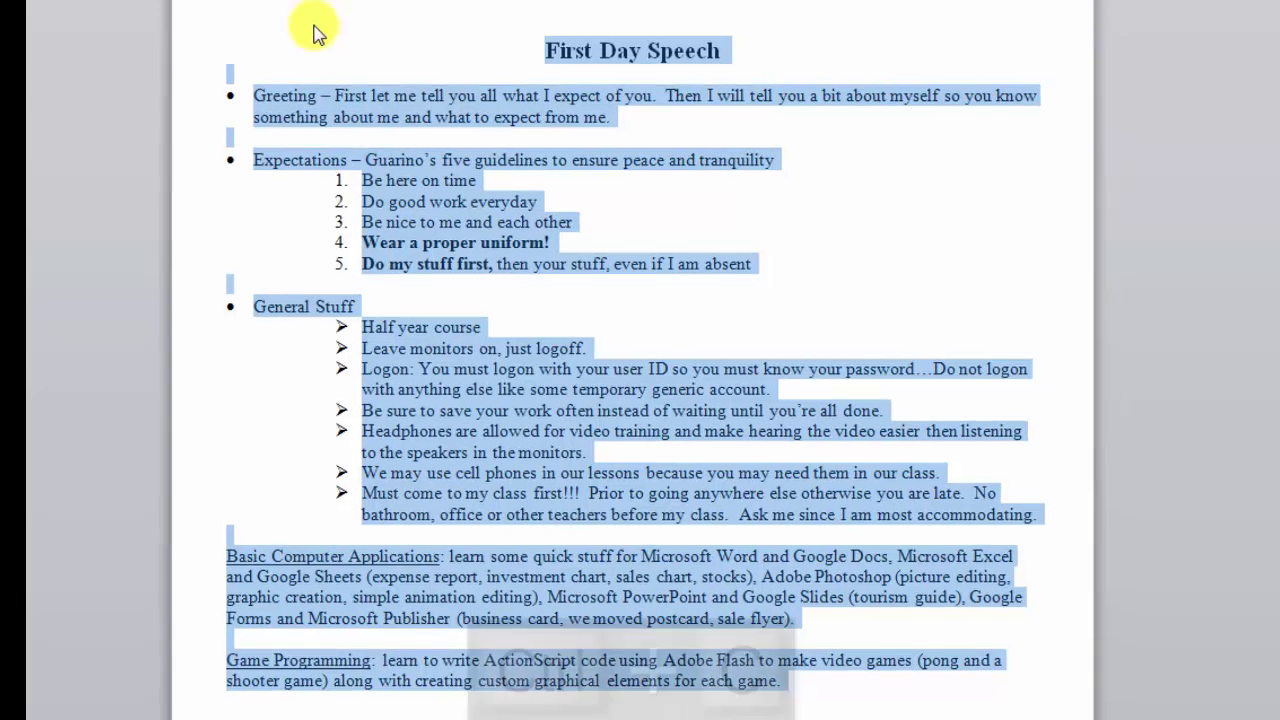
key("ctrl+c")
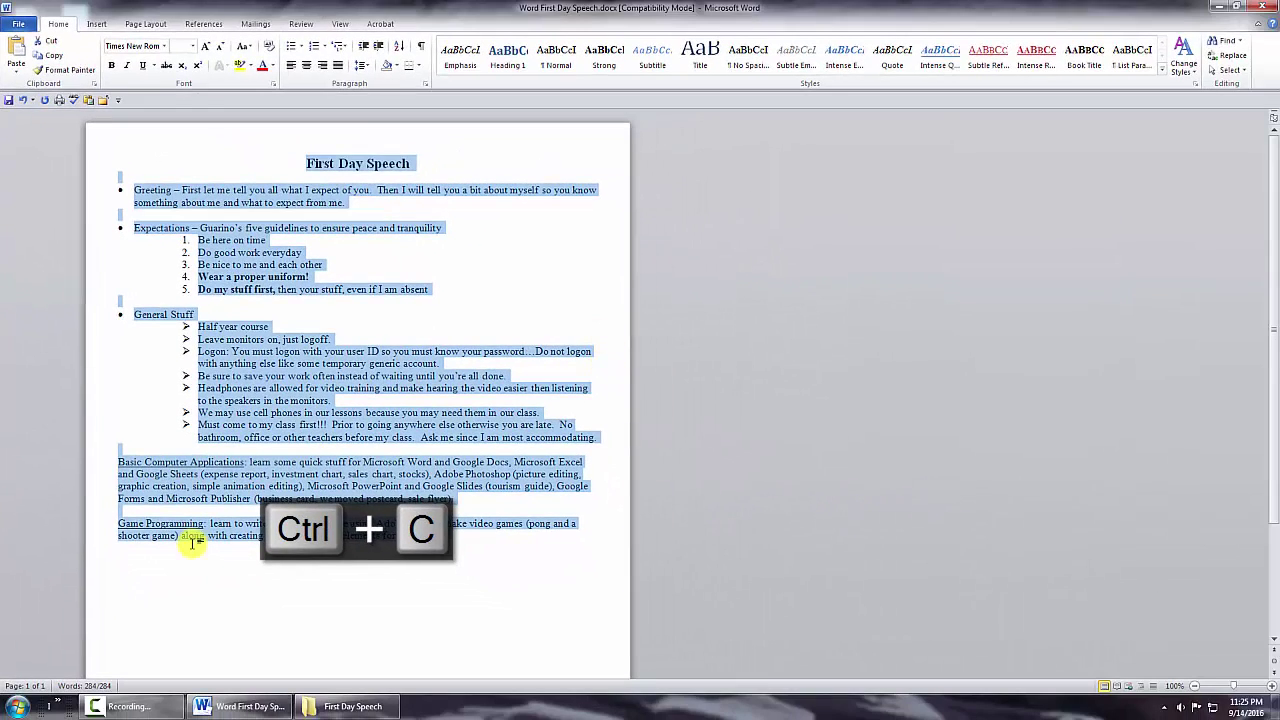
left_click(20, 708)
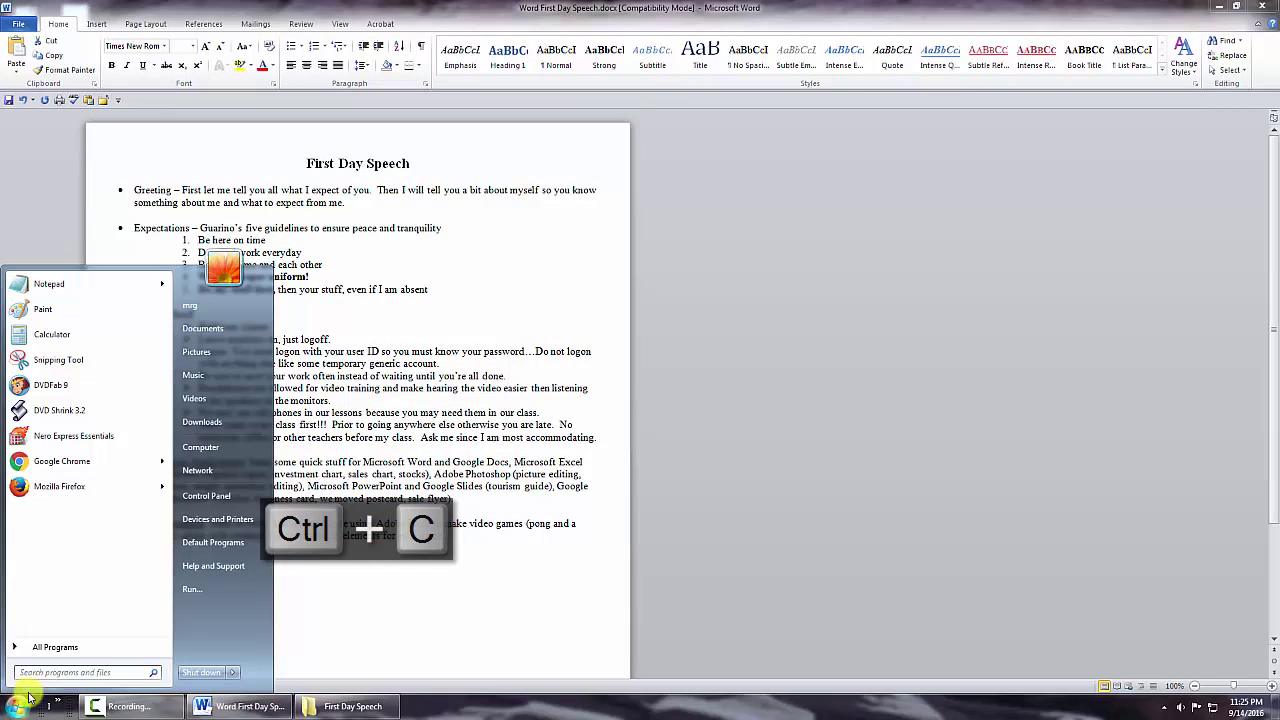
left_click(35, 648)
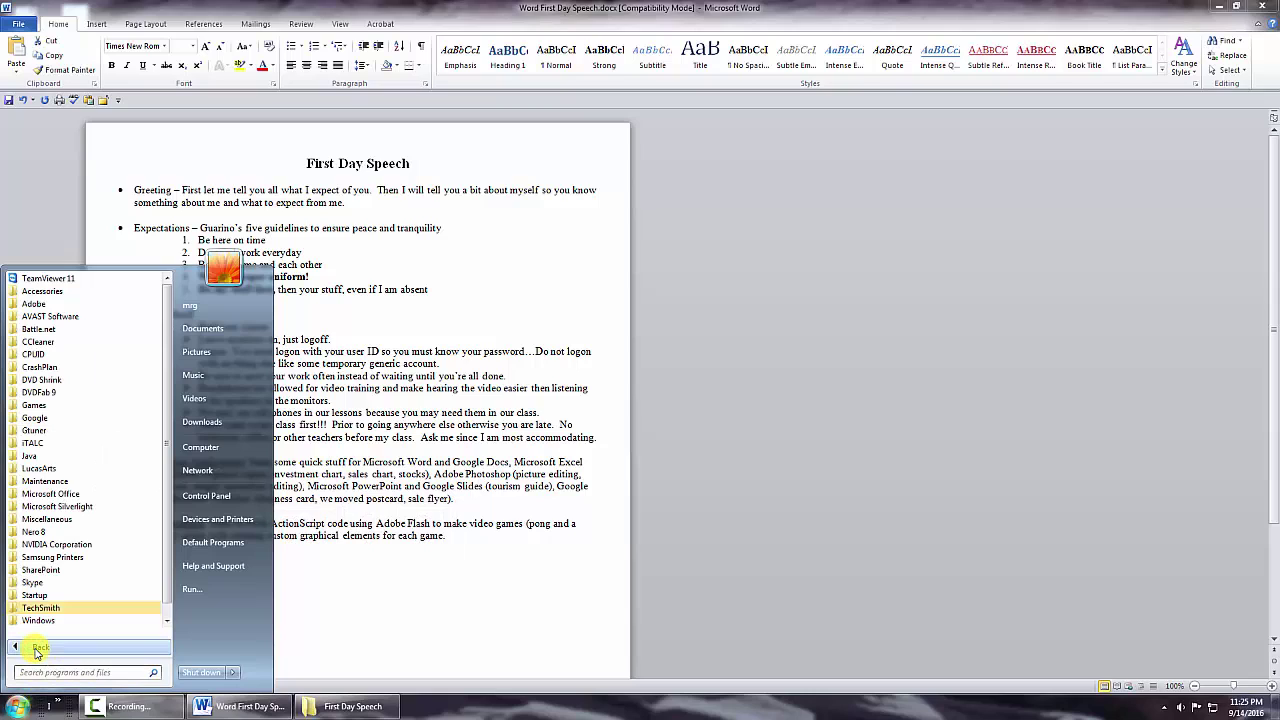
left_click(57, 293)
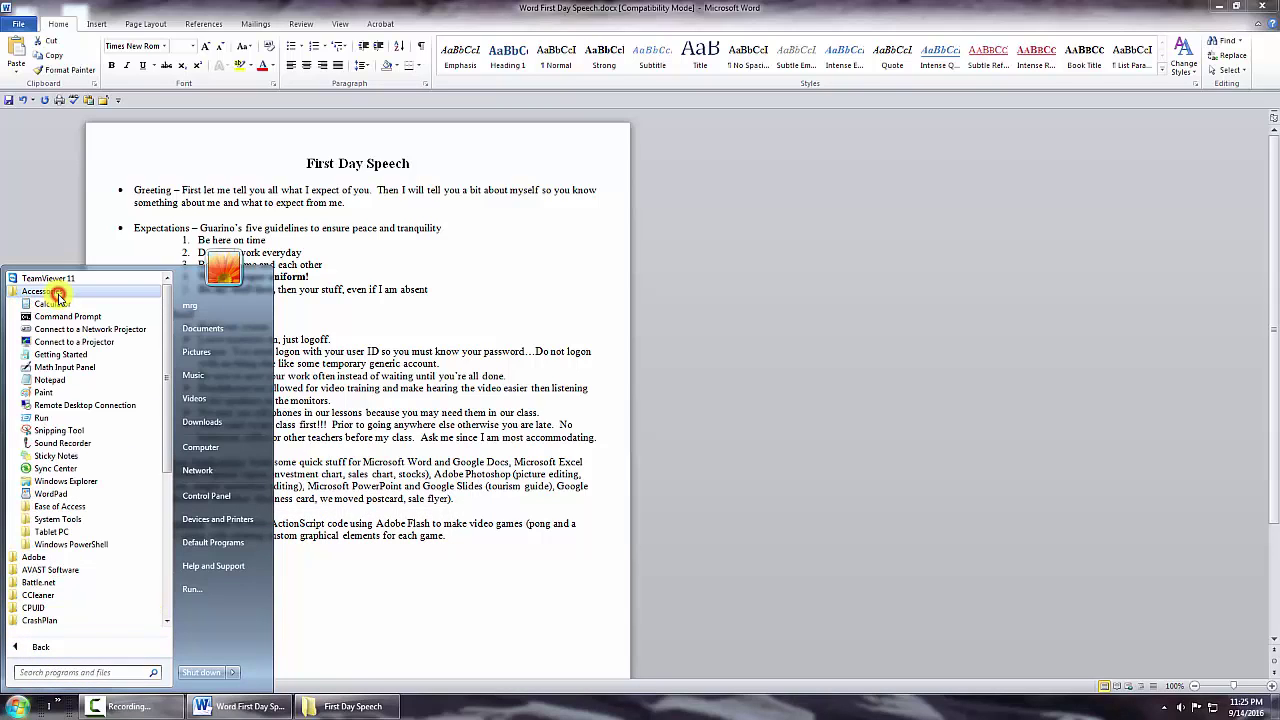
left_click(52, 380)
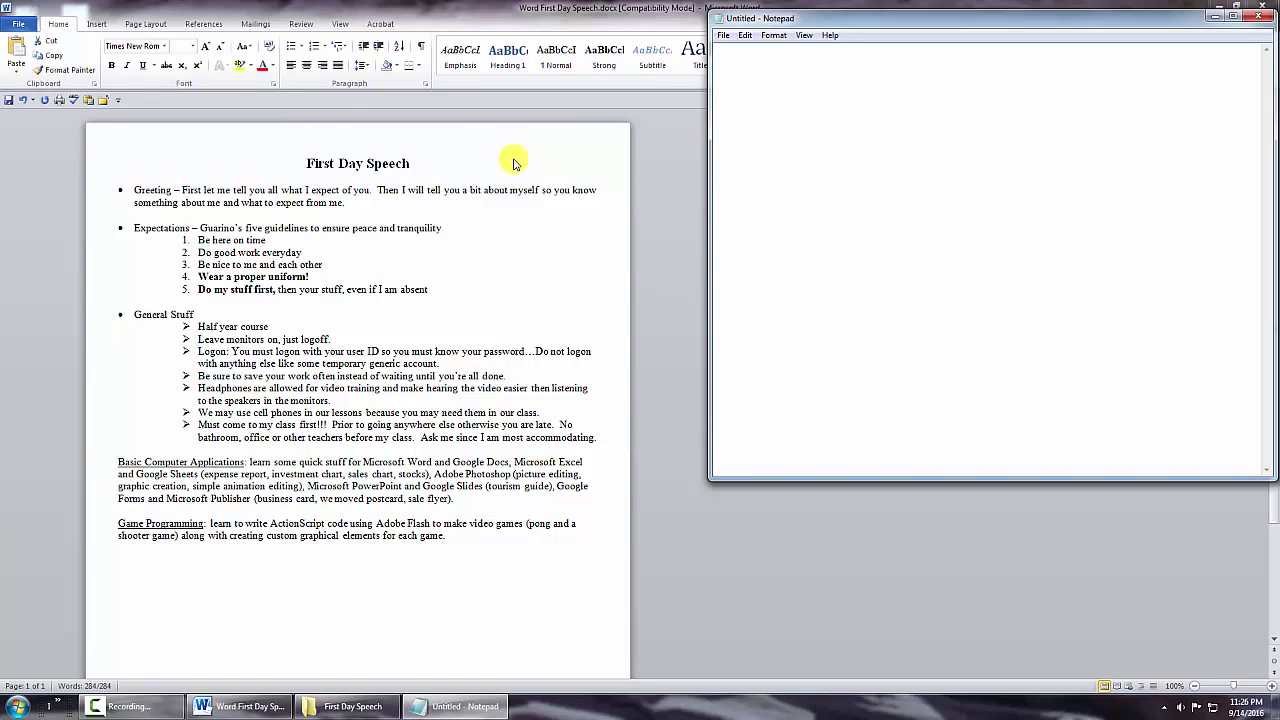
Paste the copied speech into the empty Notepad document and change the Windows color scheme to Windows 7 Basic
left_click(752, 64)
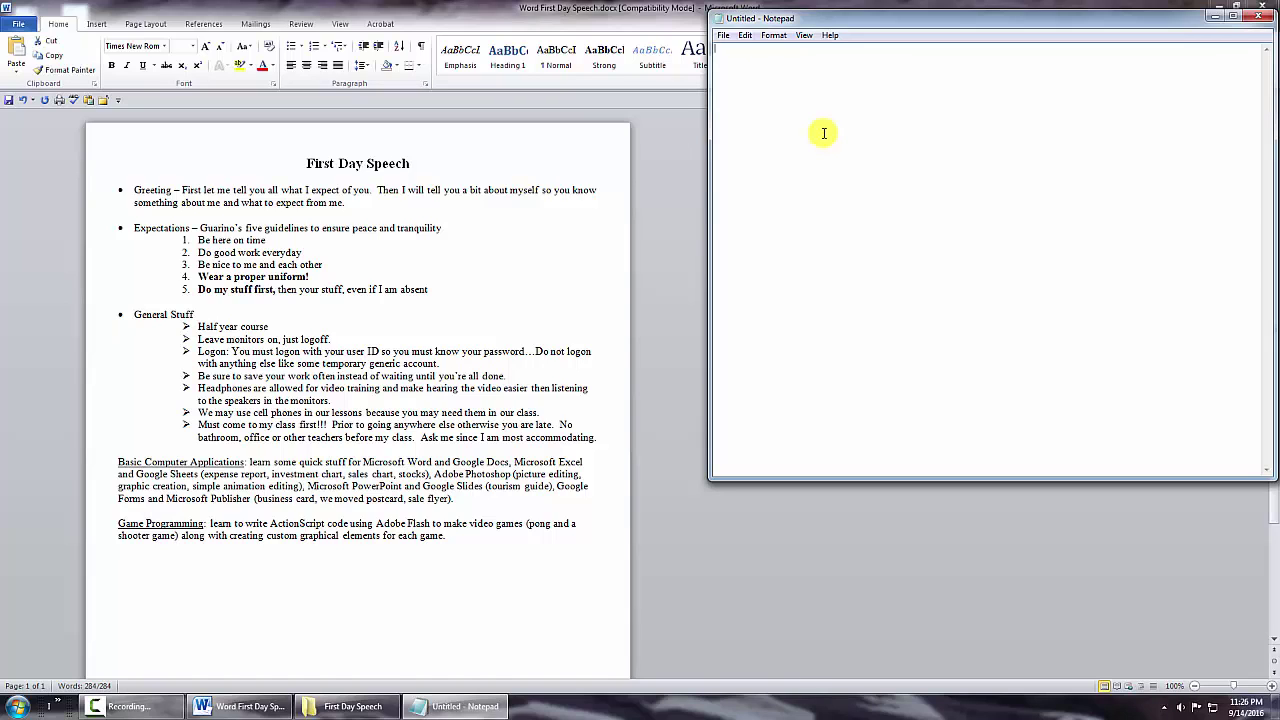
key("ctrl+v")
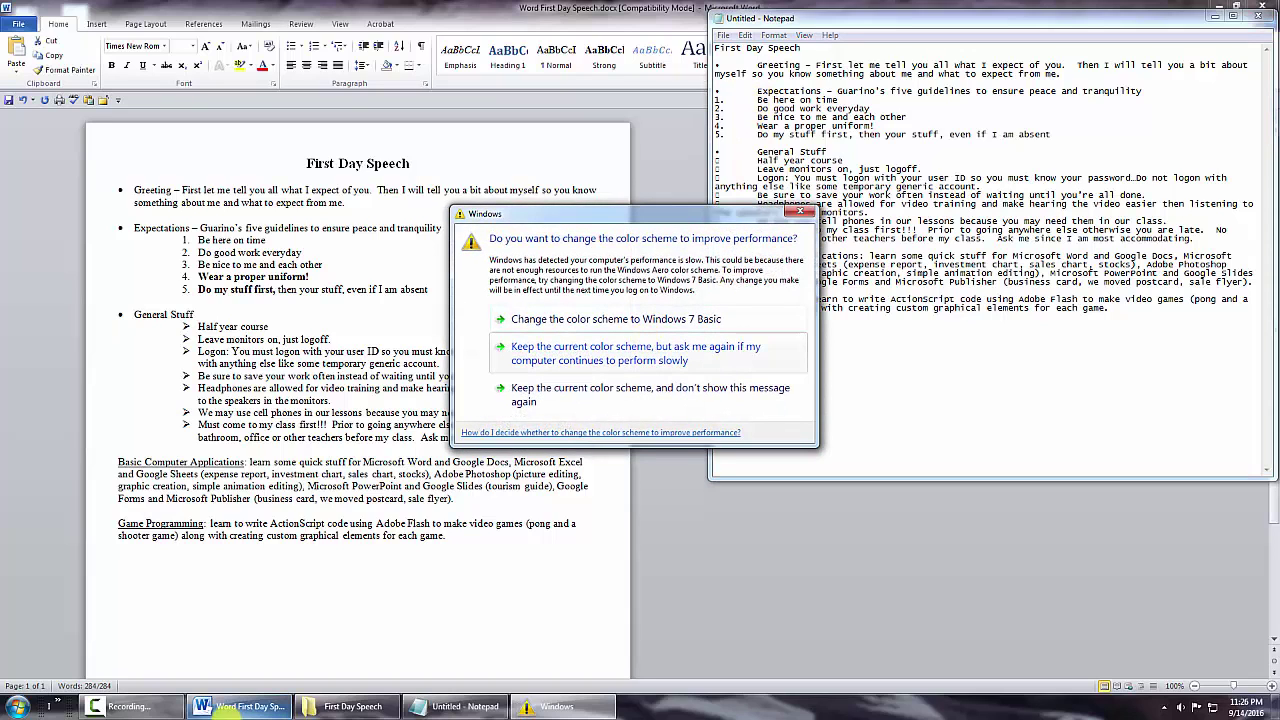
left_click(640, 320)
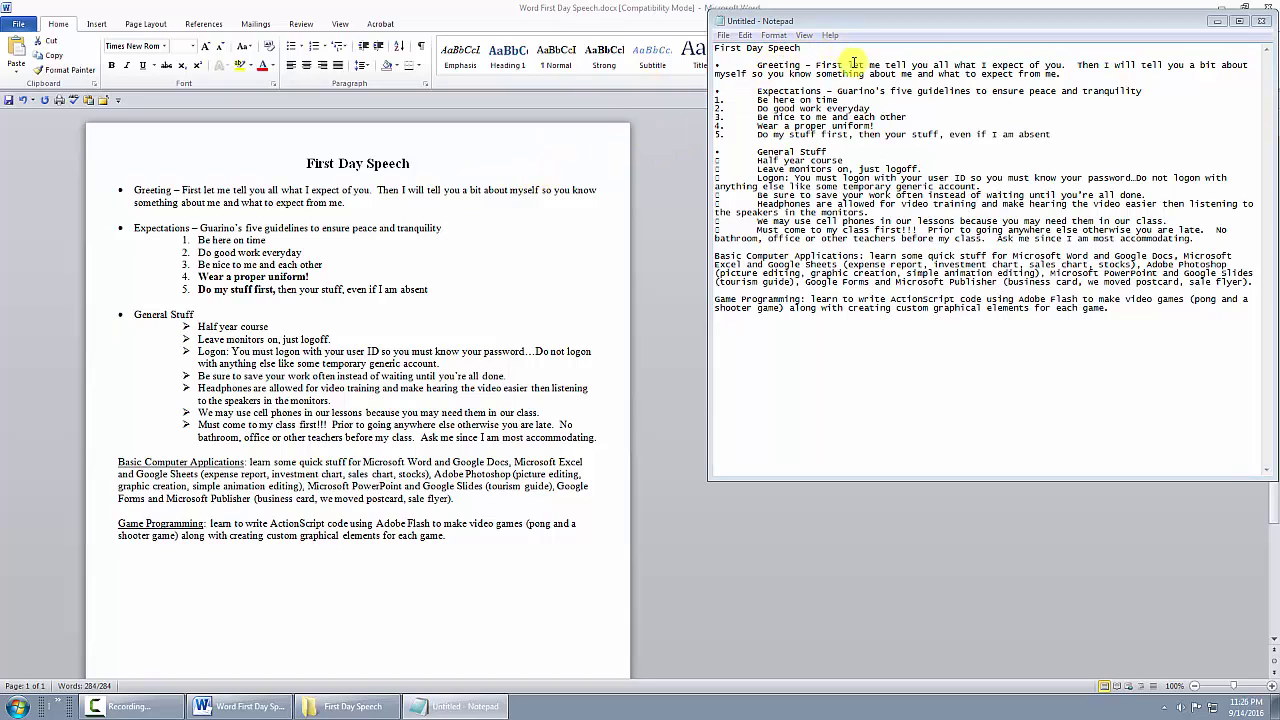
Dock the Word First Day Speech.docx window on the left half of the screen
left_click(600, 6)
key("ctrl+a")
left_click_drag(654, 9, 4, 122)
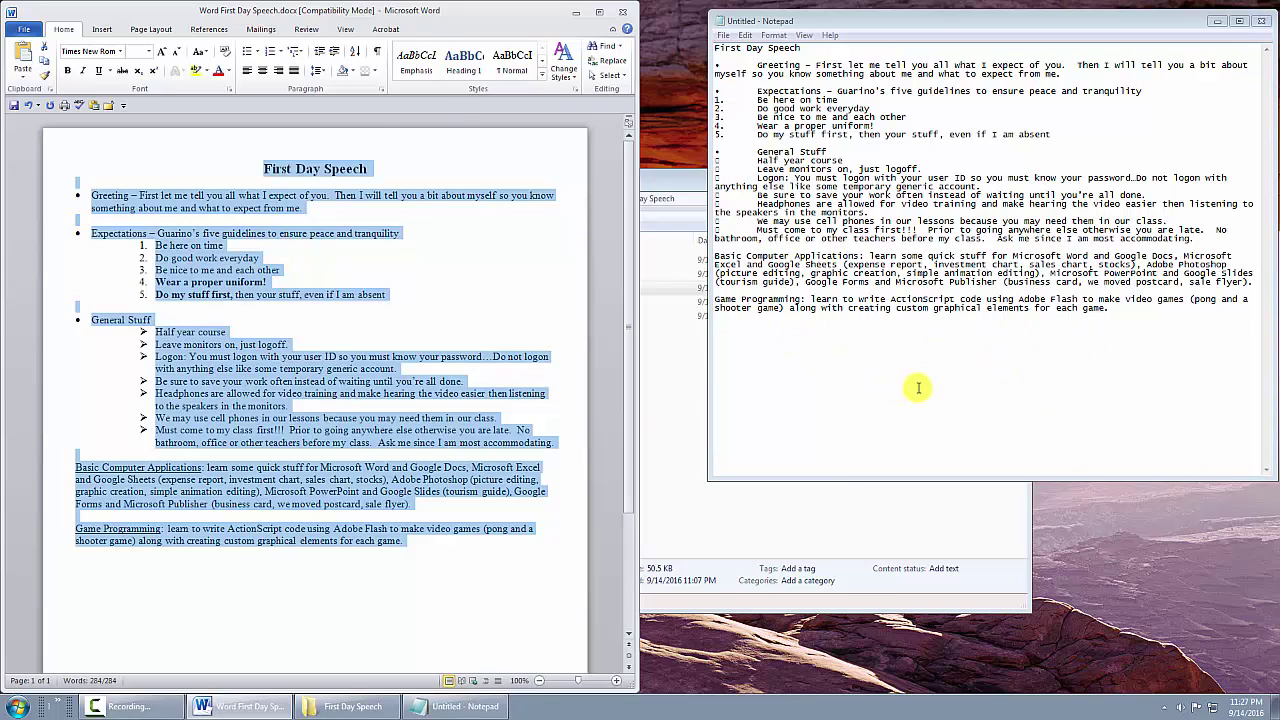
Dock the Notepad window on the right half of the screen, beside the Word document
left_click_drag(973, 26, 912, 131)
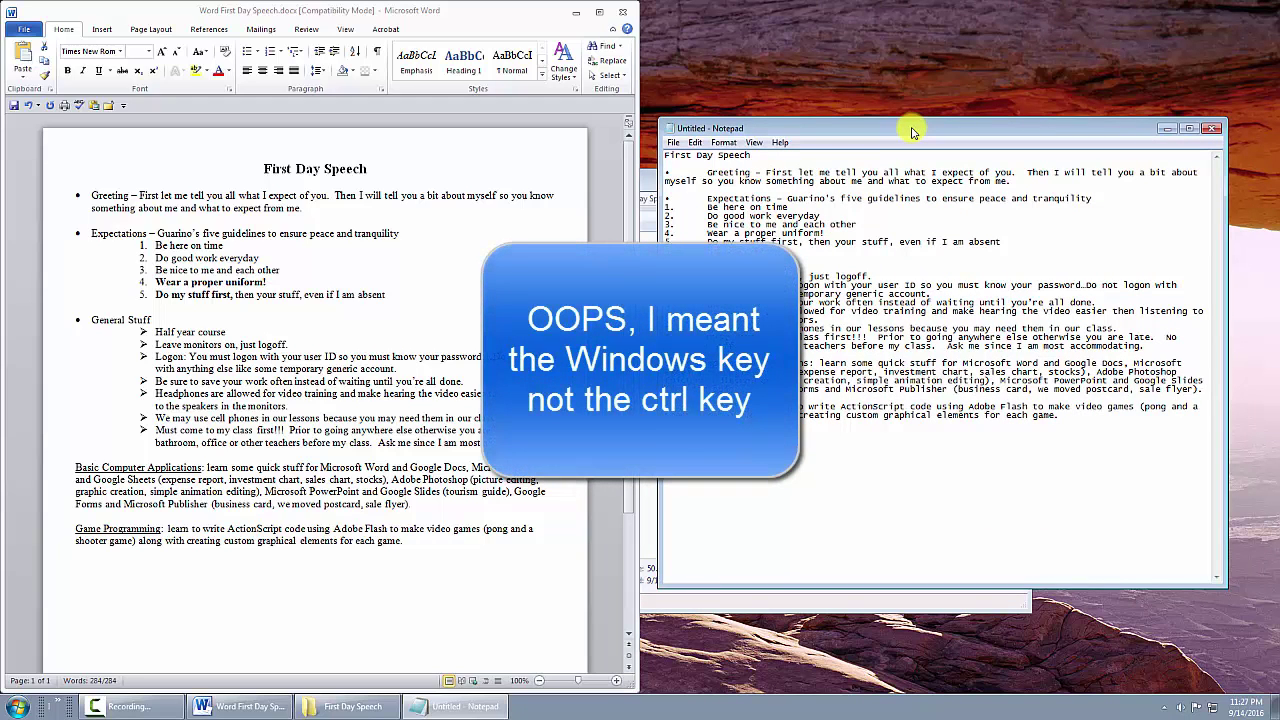
key("super")
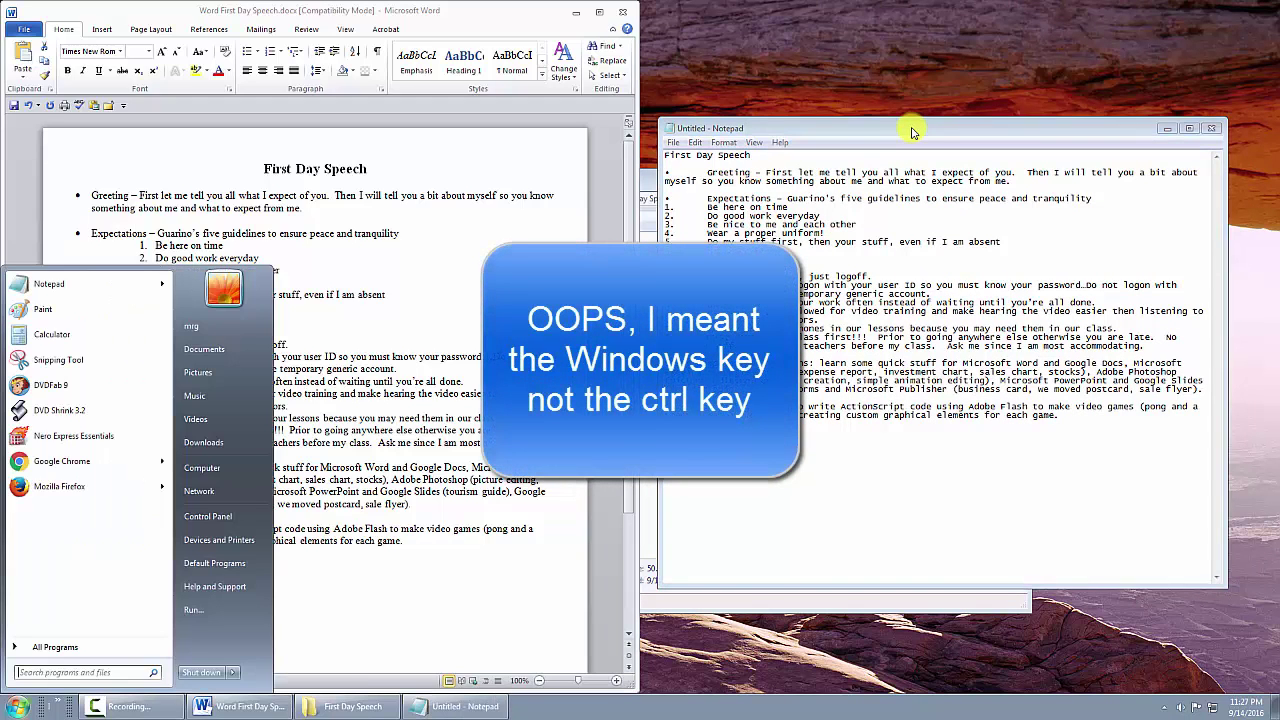
key("super")
key("super")
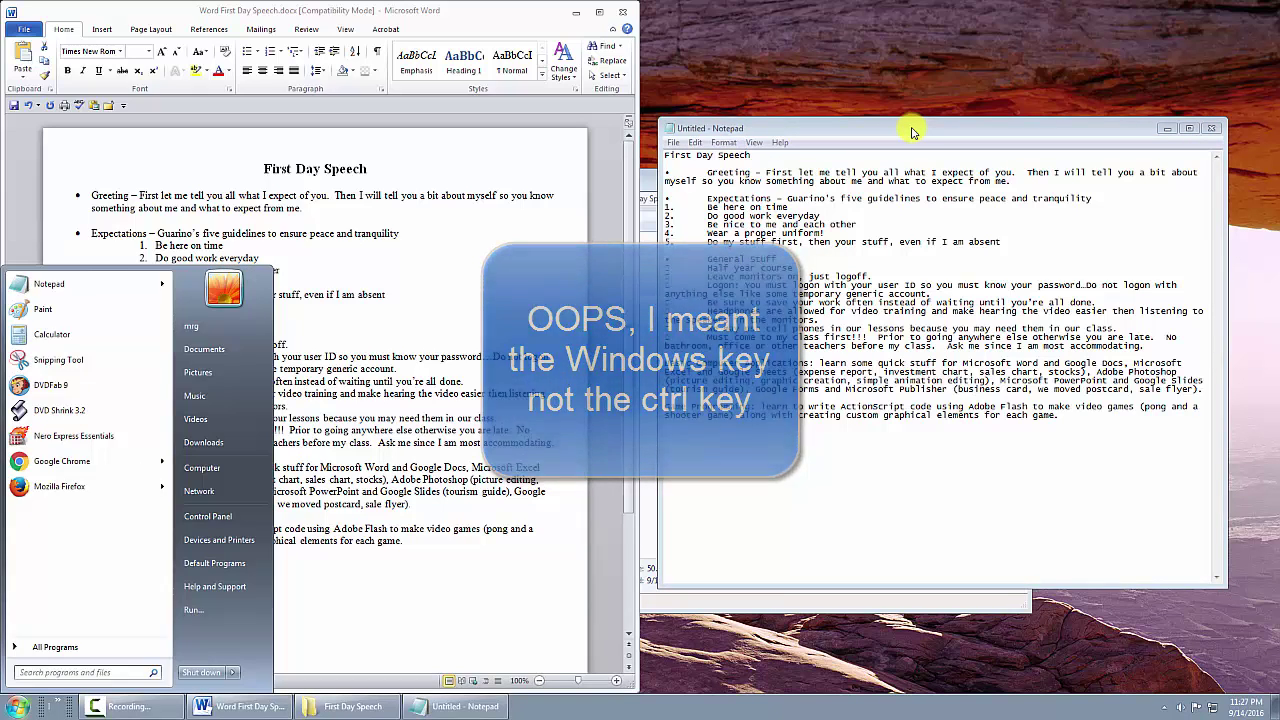
key("super")
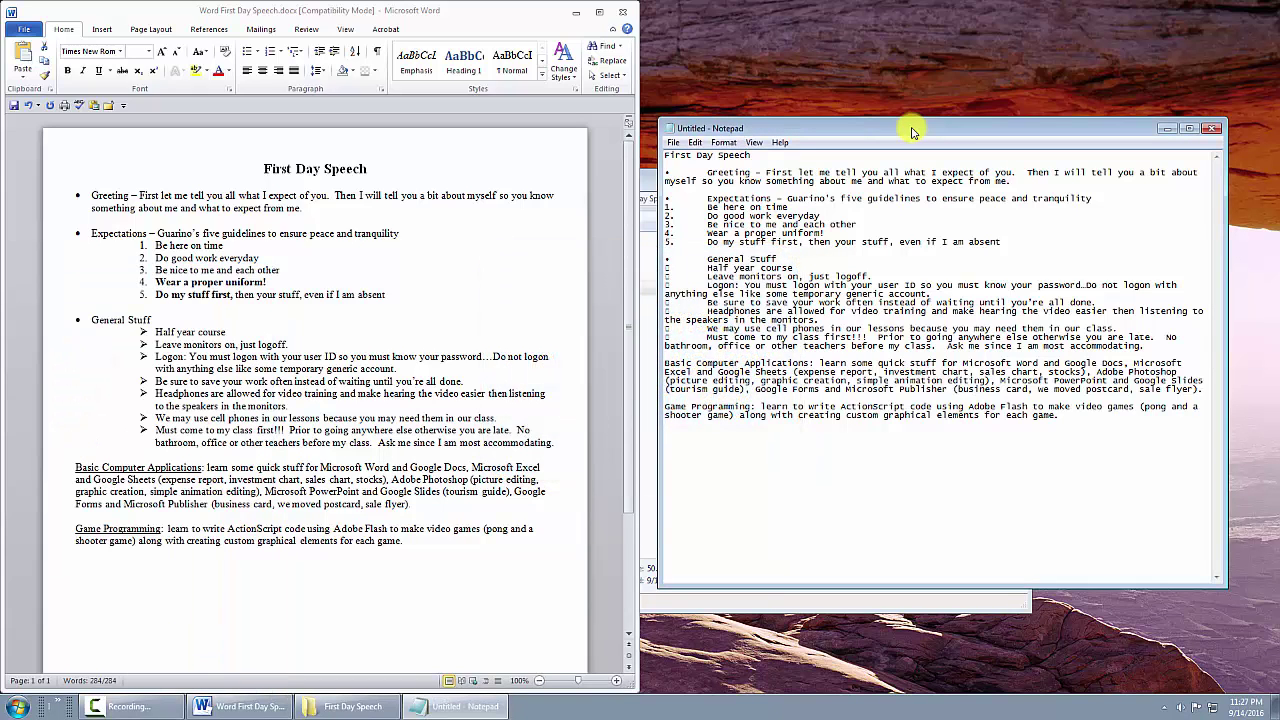
key("super+Right")
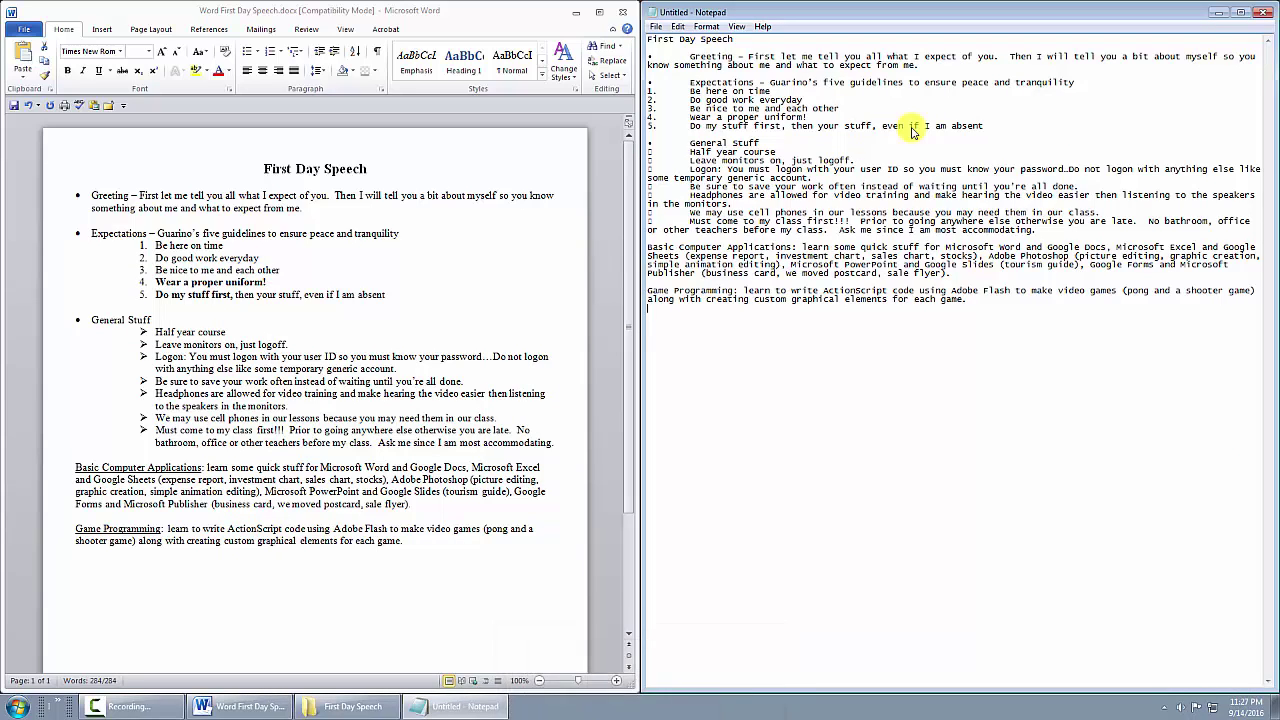
Maximize the Notepad window, reduce it to a floating window, minimize it and bring it back
key("super+Up")
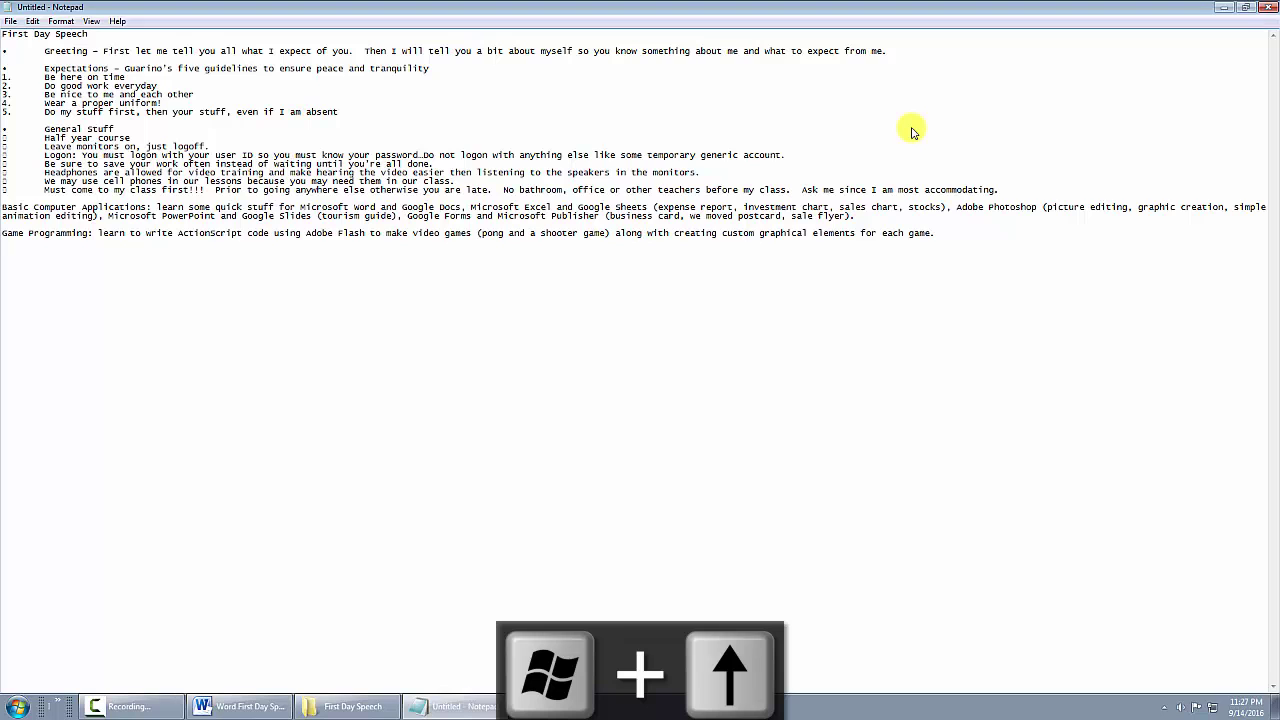
key("super+Down")
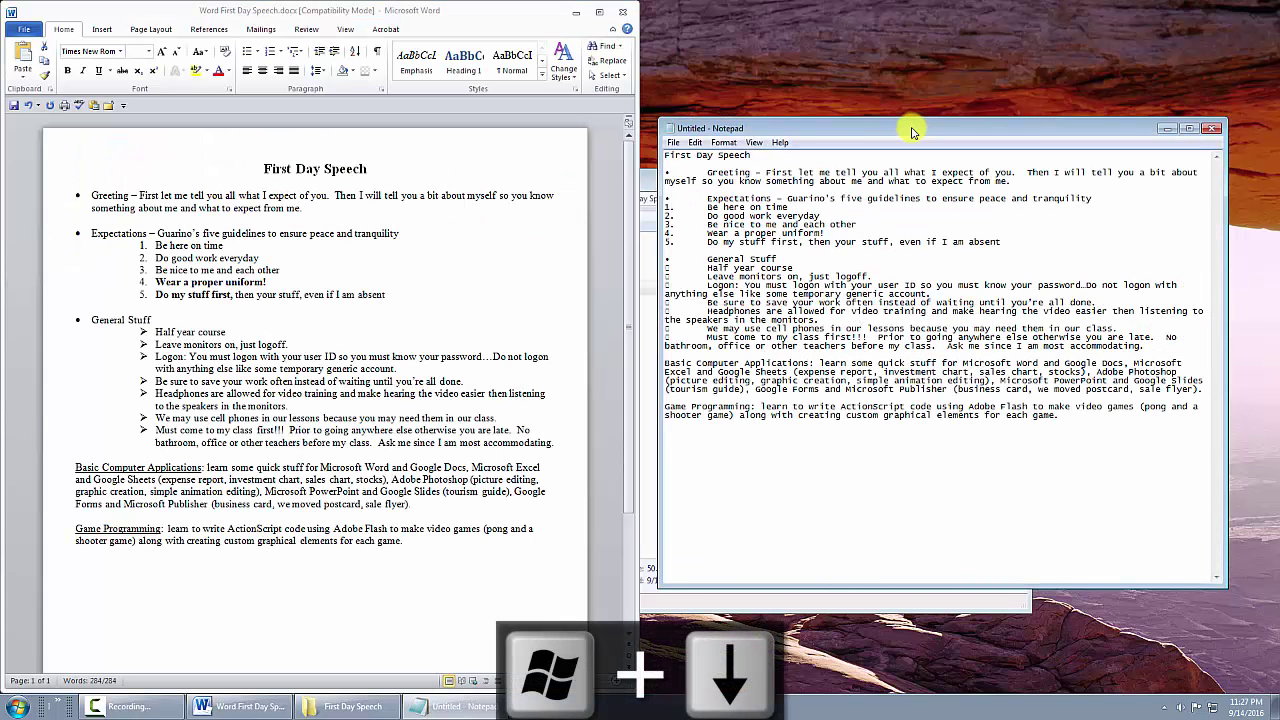
key("super+Down")
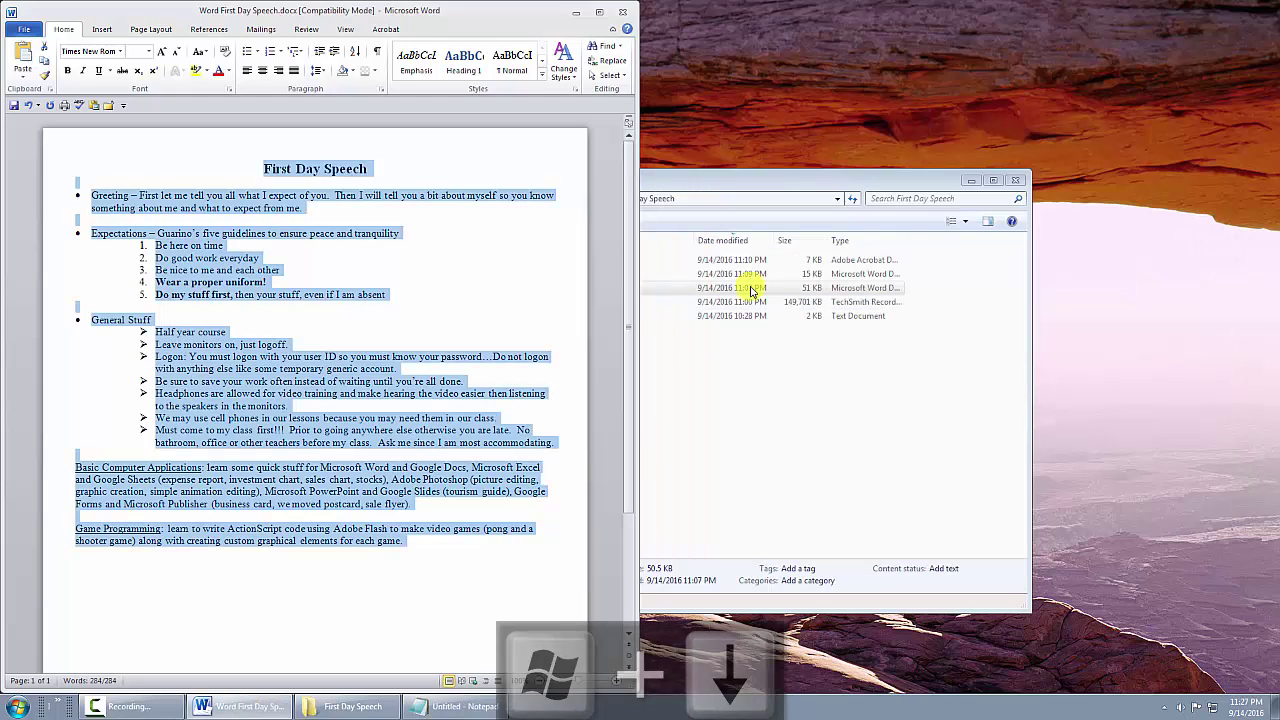
left_click(485, 710)
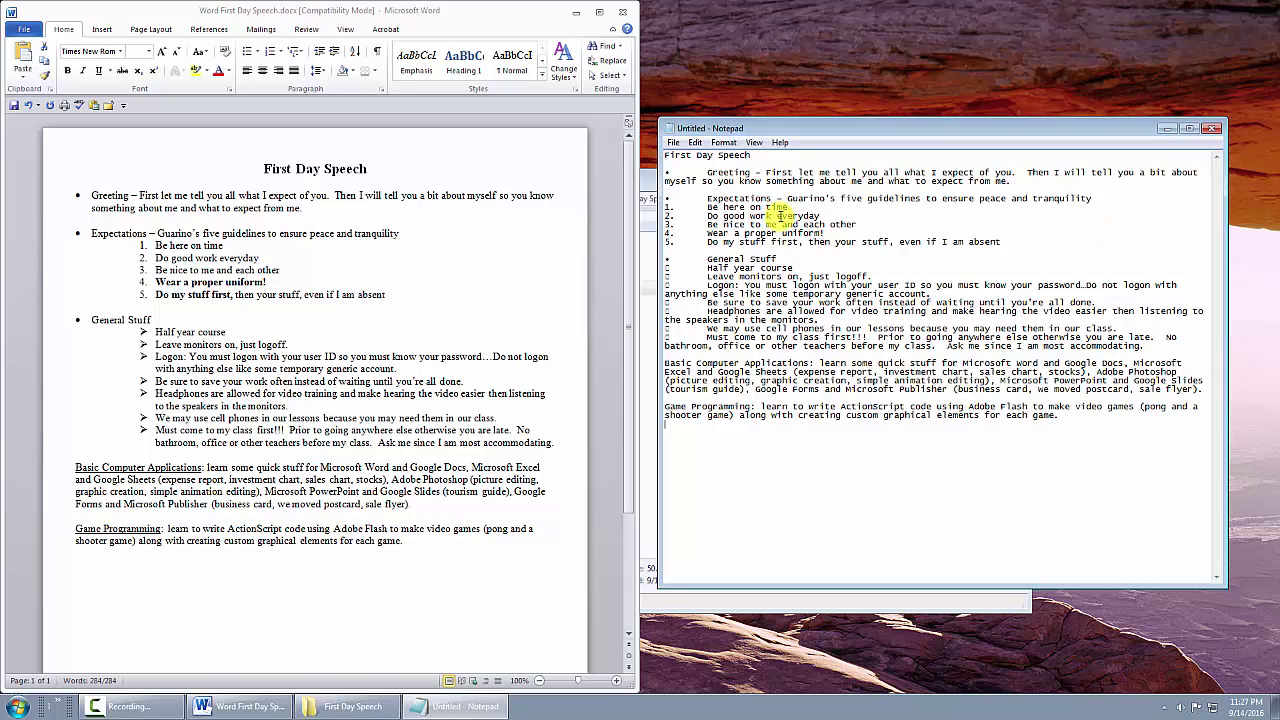
Snap the Notepad window to the left half of the screen and move it over to the right half
key("super+Left")
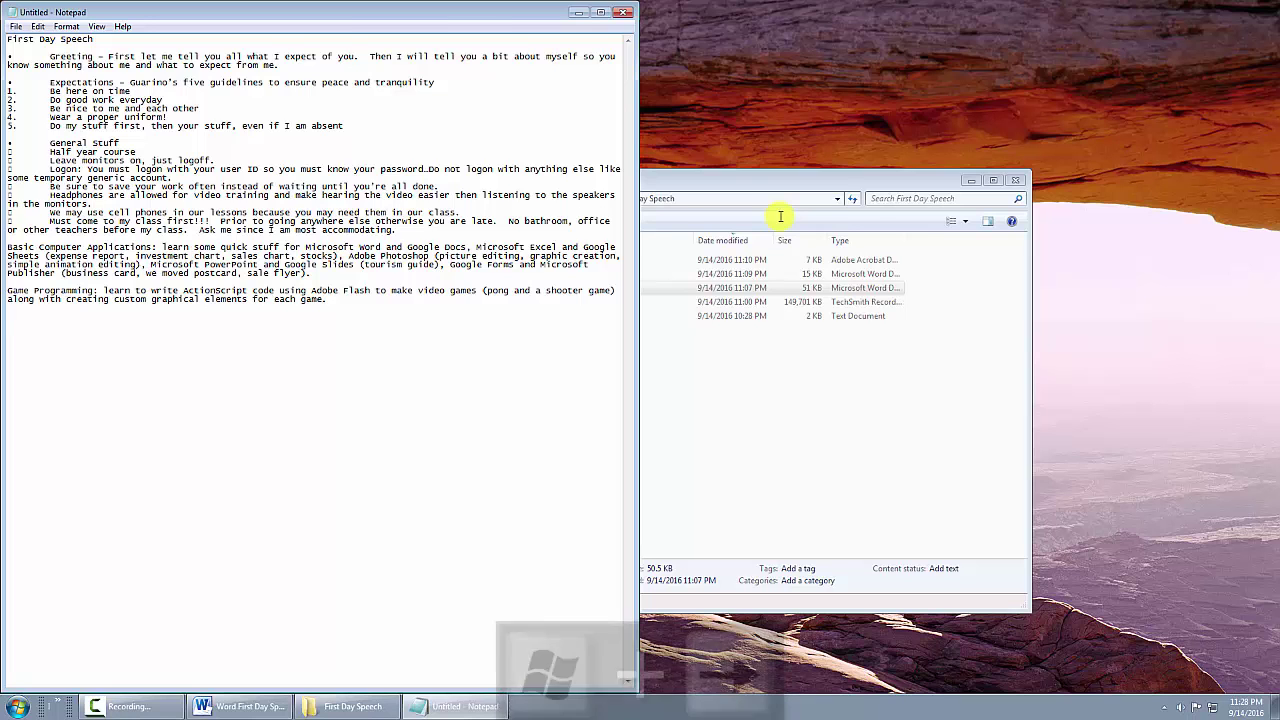
key("super+Right")
key("super+Right")
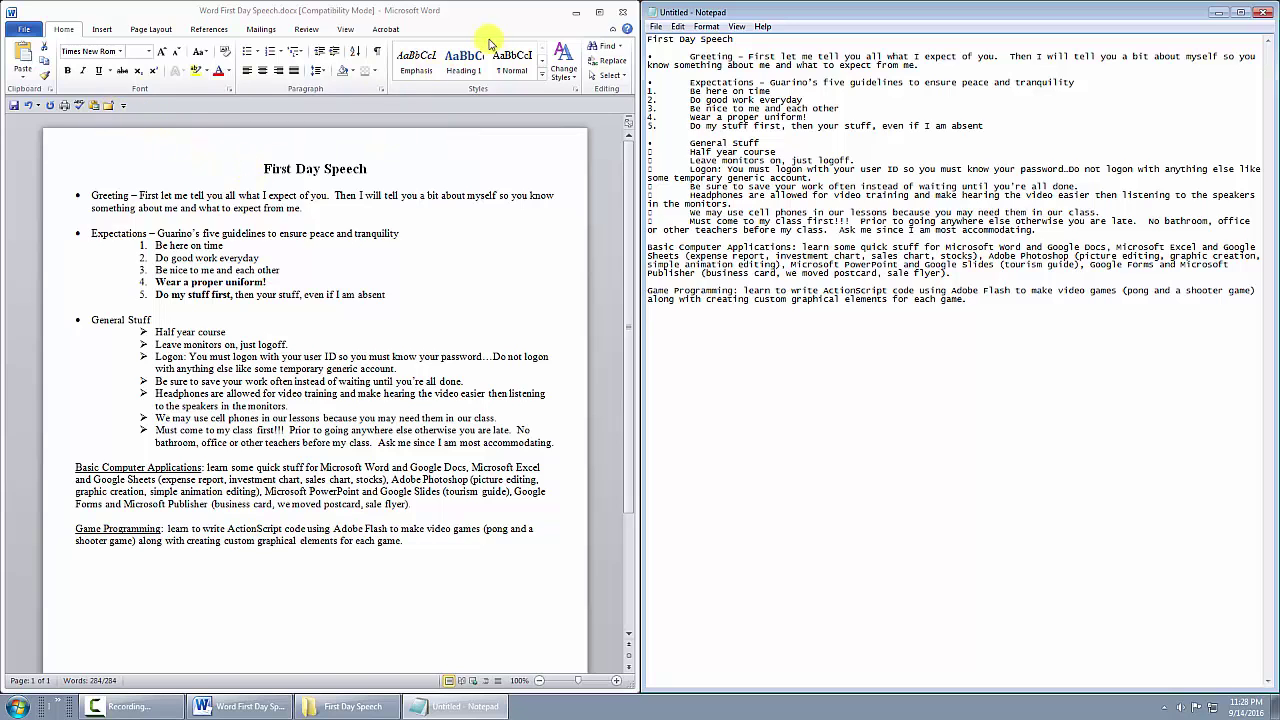
Close Word First Day Speech.docx without saving the changes
left_click(622, 18)
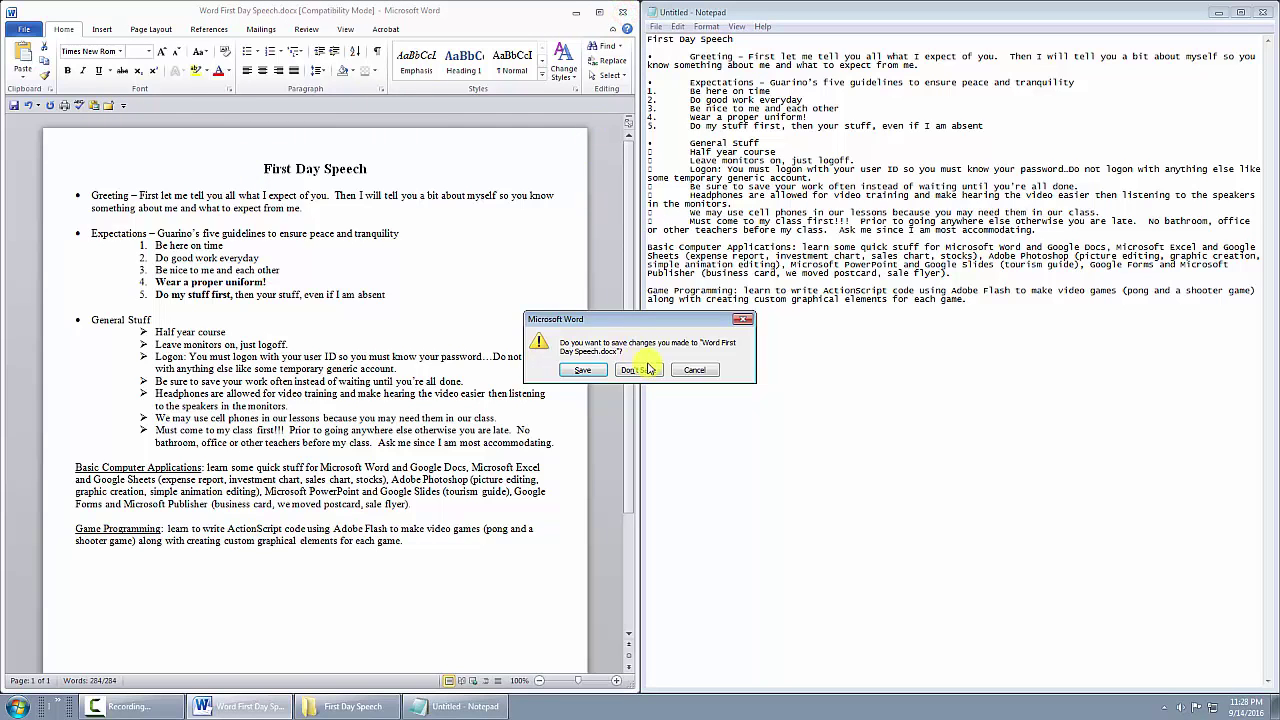
left_click(640, 370)
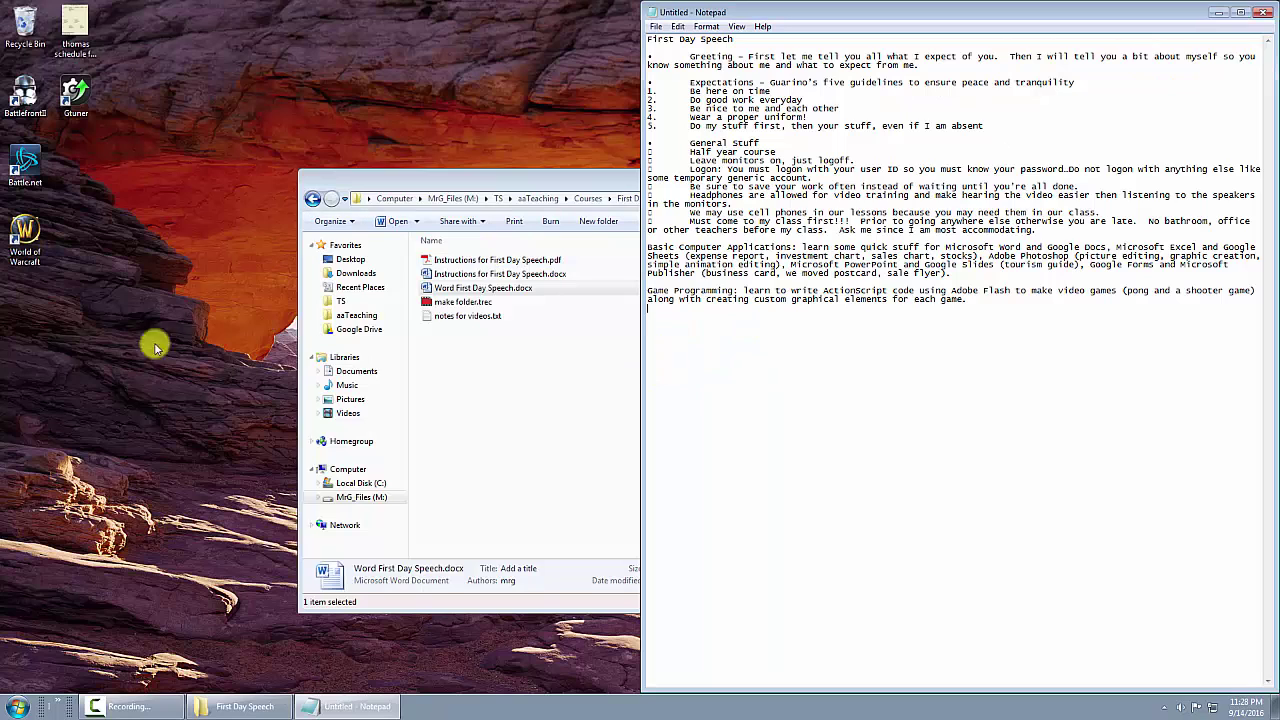
Start Microsoft Word 2010 with a blank document and dock its window on the left half of the screen
left_click(16, 705)
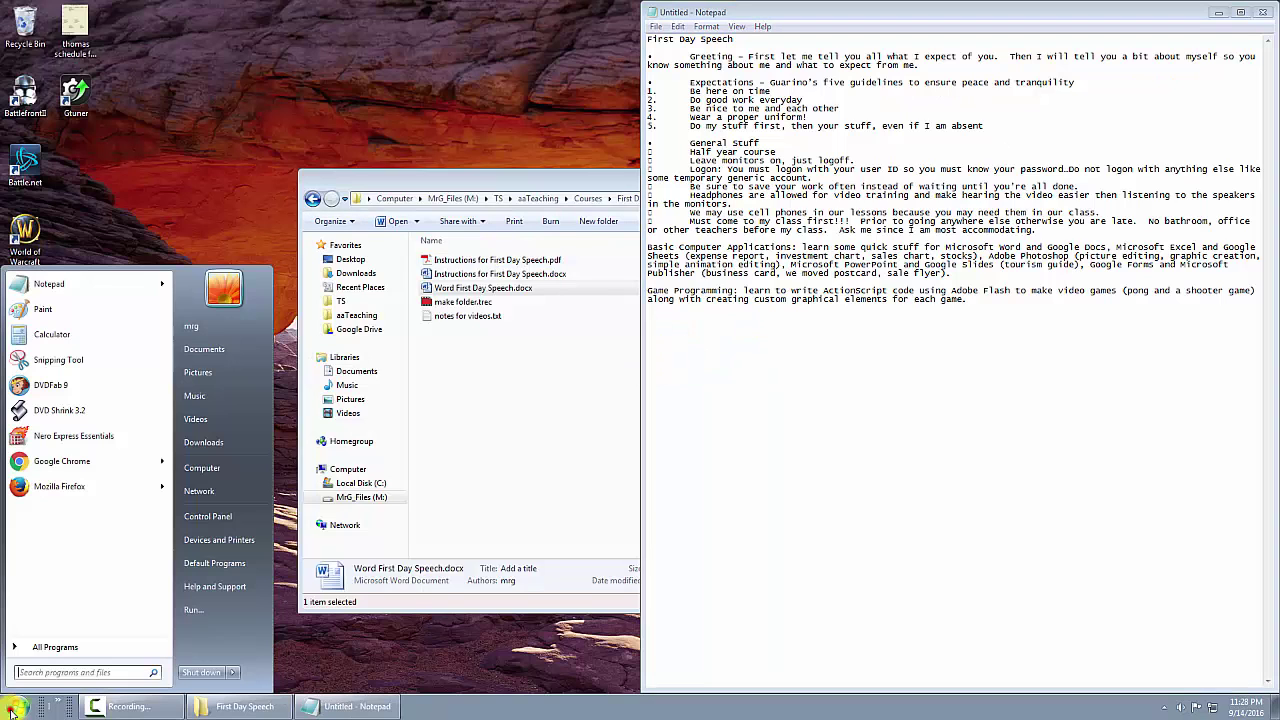
left_click(45, 648)
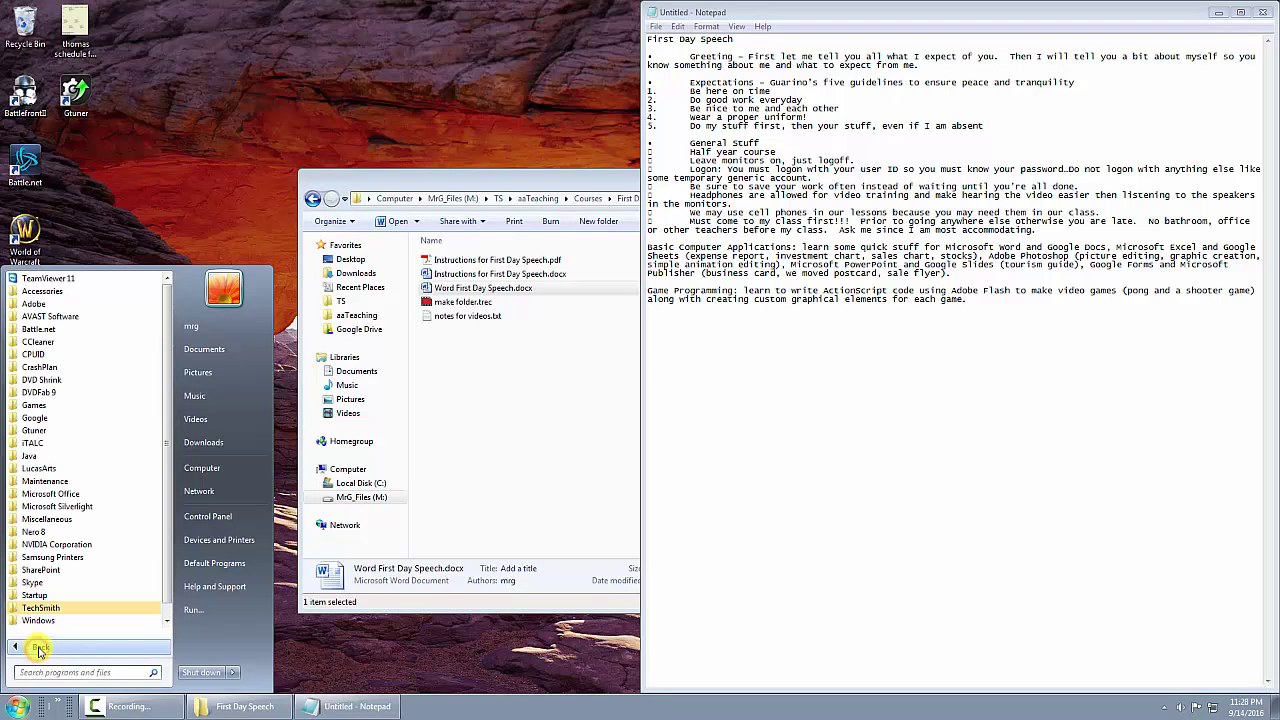
left_click(58, 494)
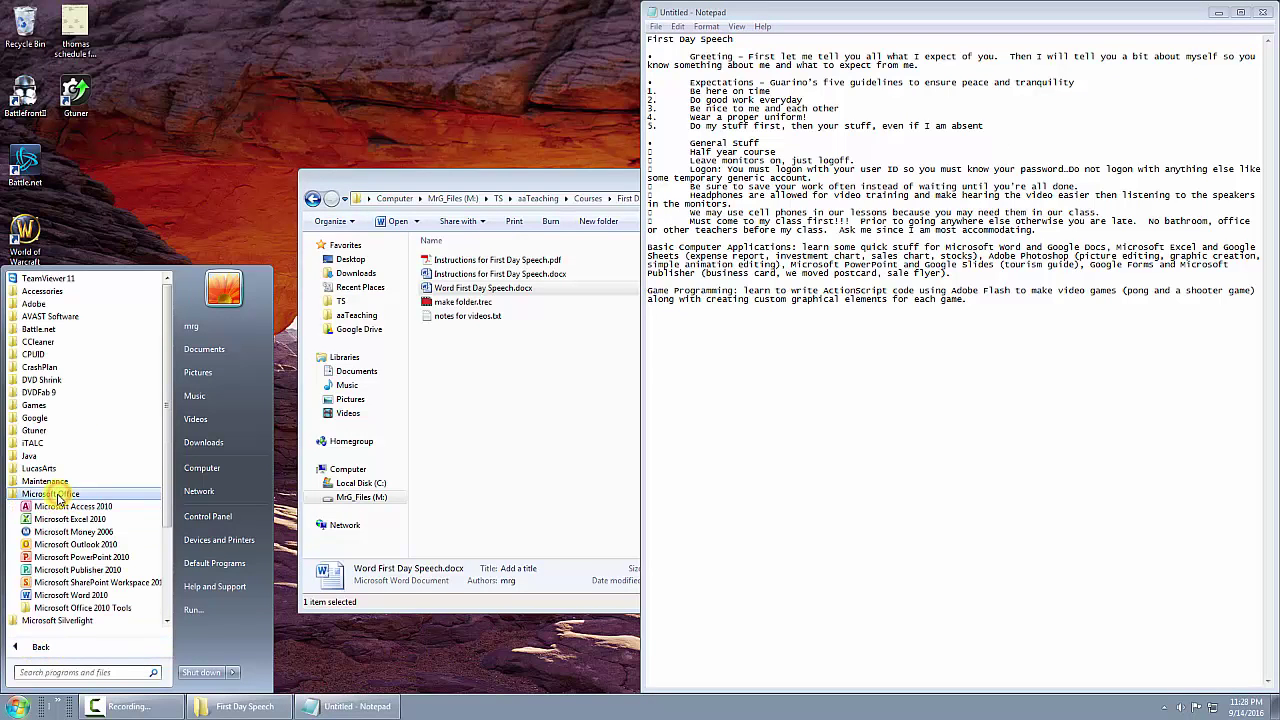
left_click(70, 595)
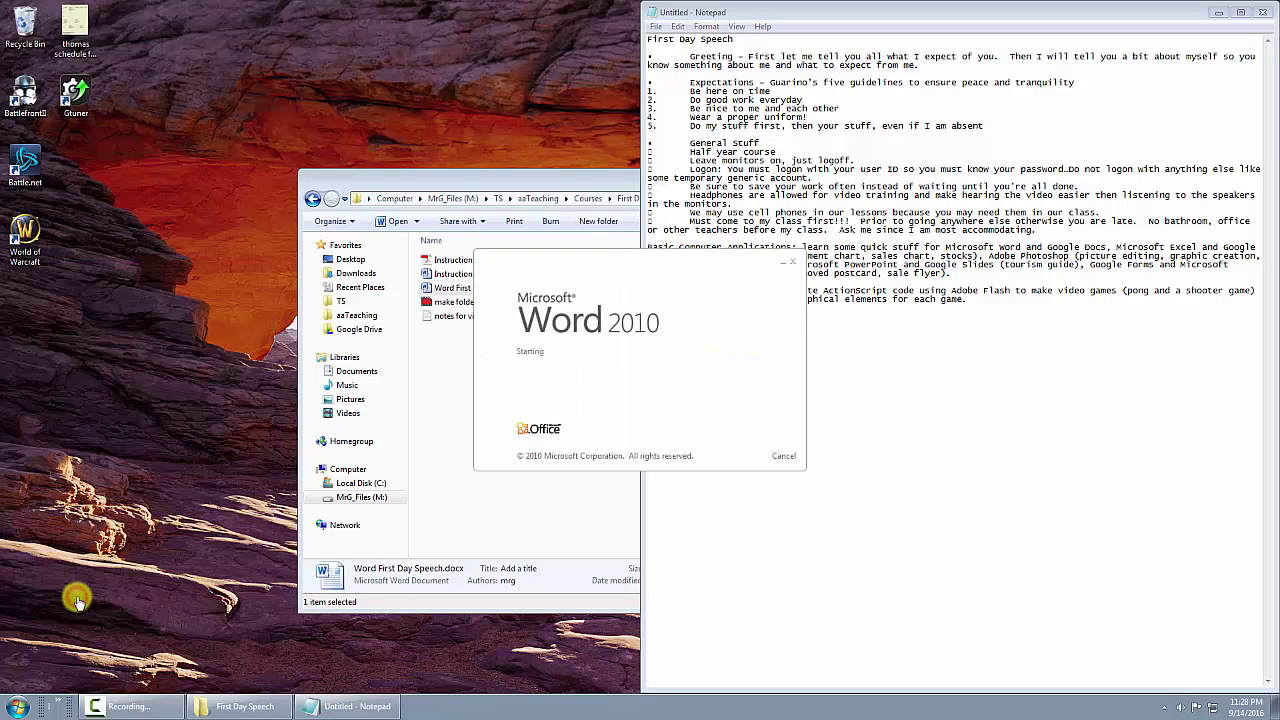
key("super+Left")
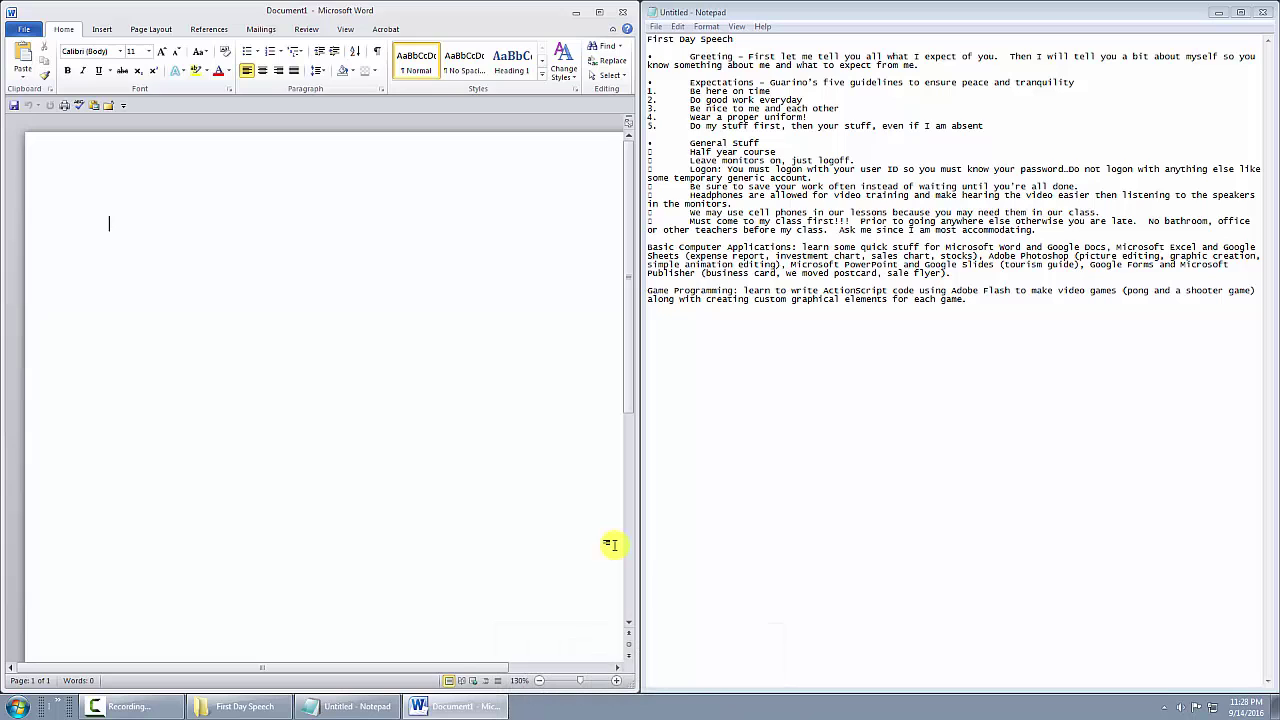
Copy the whole First Day Speech text from Notepad and paste it into the blank Word document
left_click(973, 299)
left_click_drag(973, 299, 650, 38)
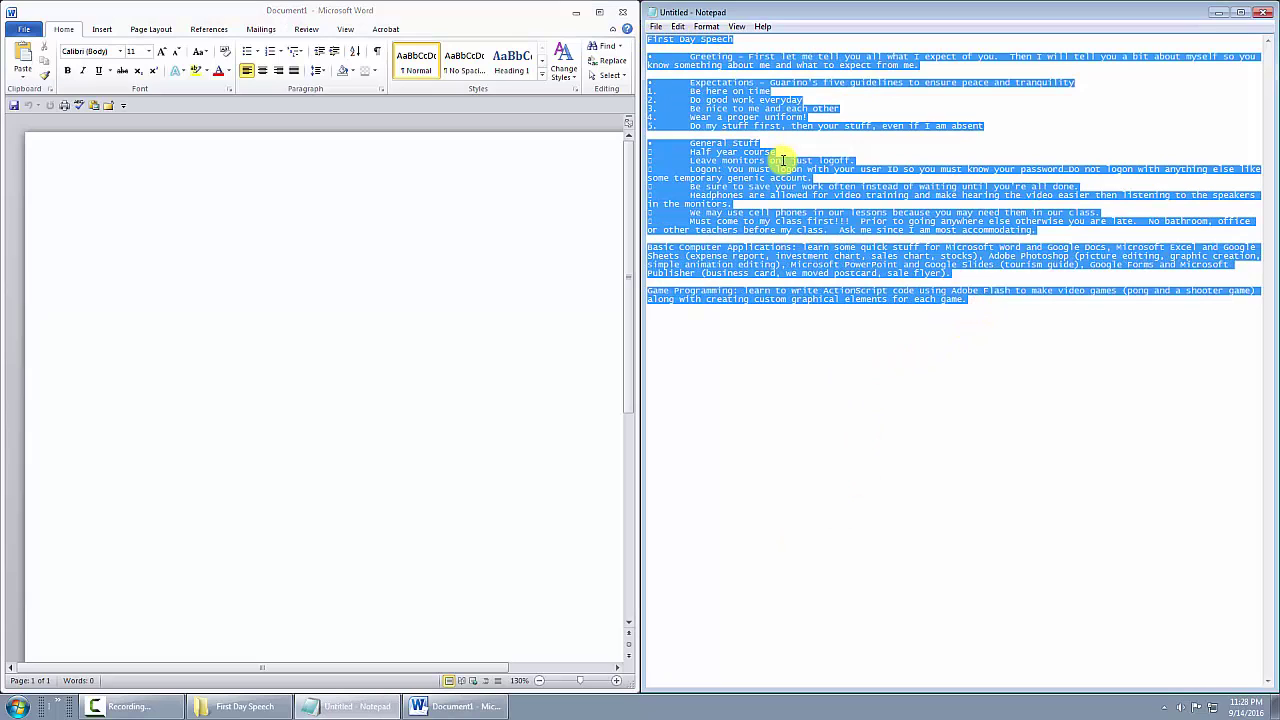
key("ctrl+c")
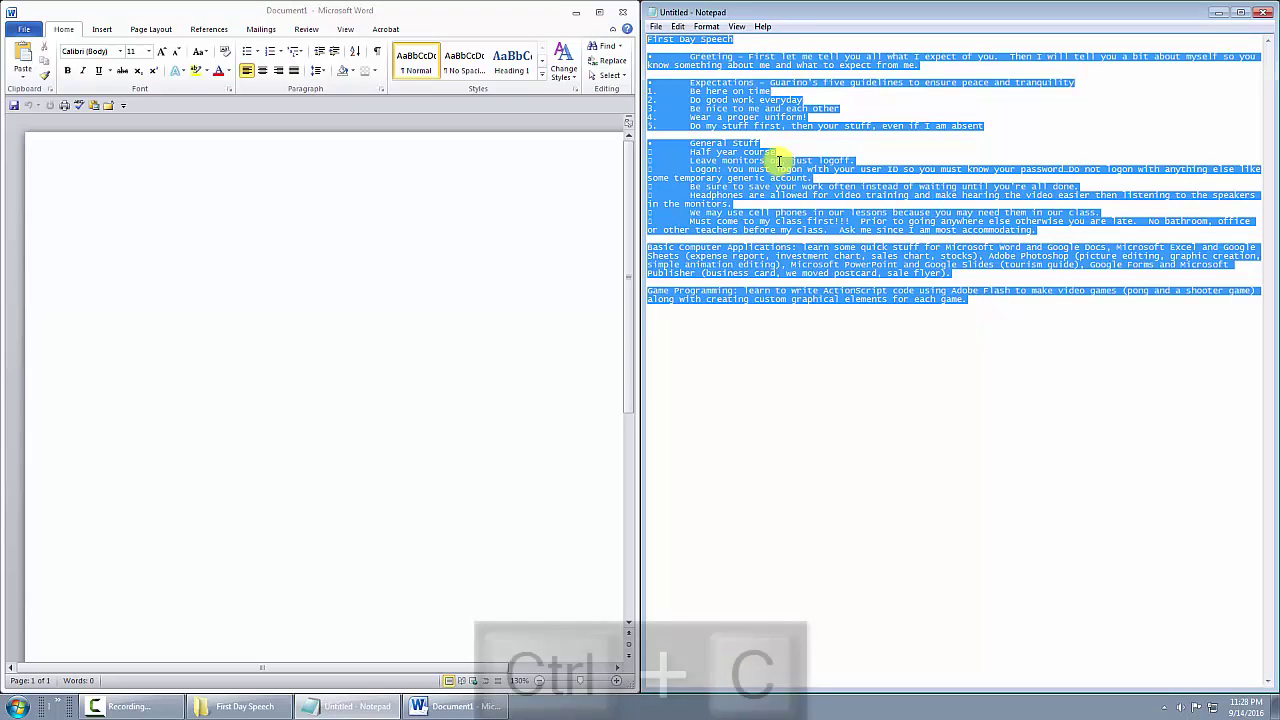
left_click(303, 172)
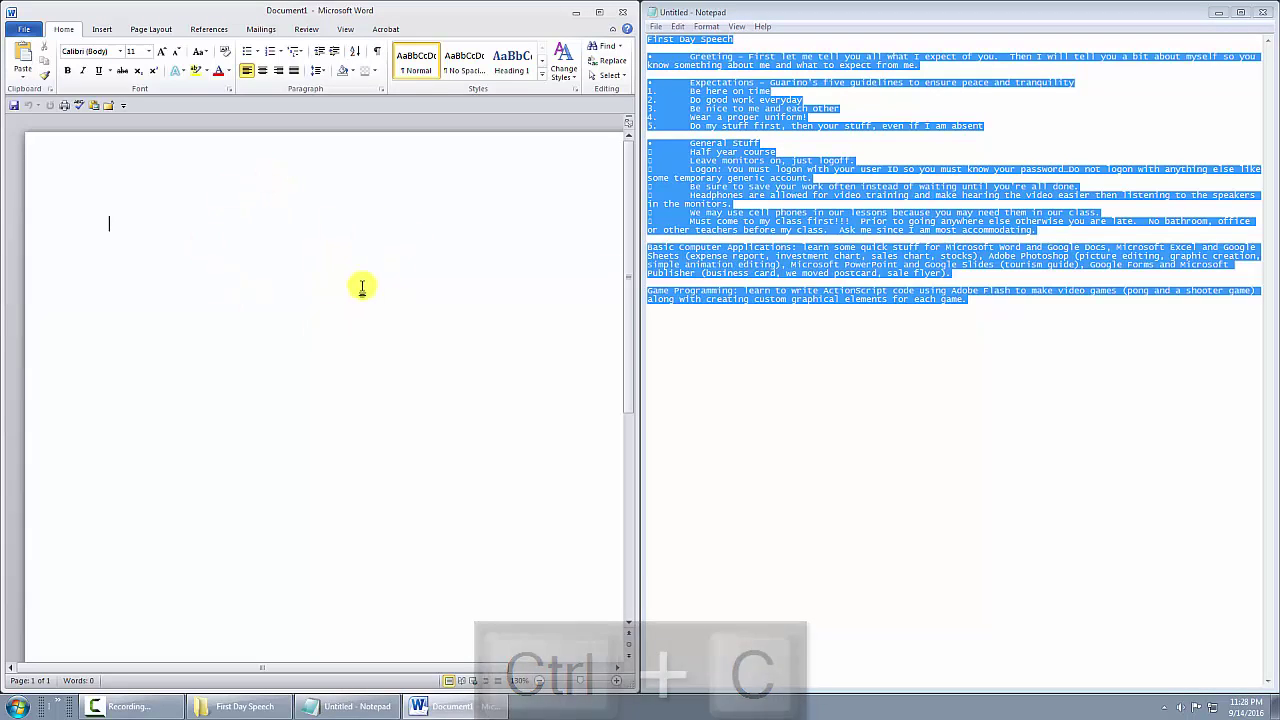
left_click(539, 681)
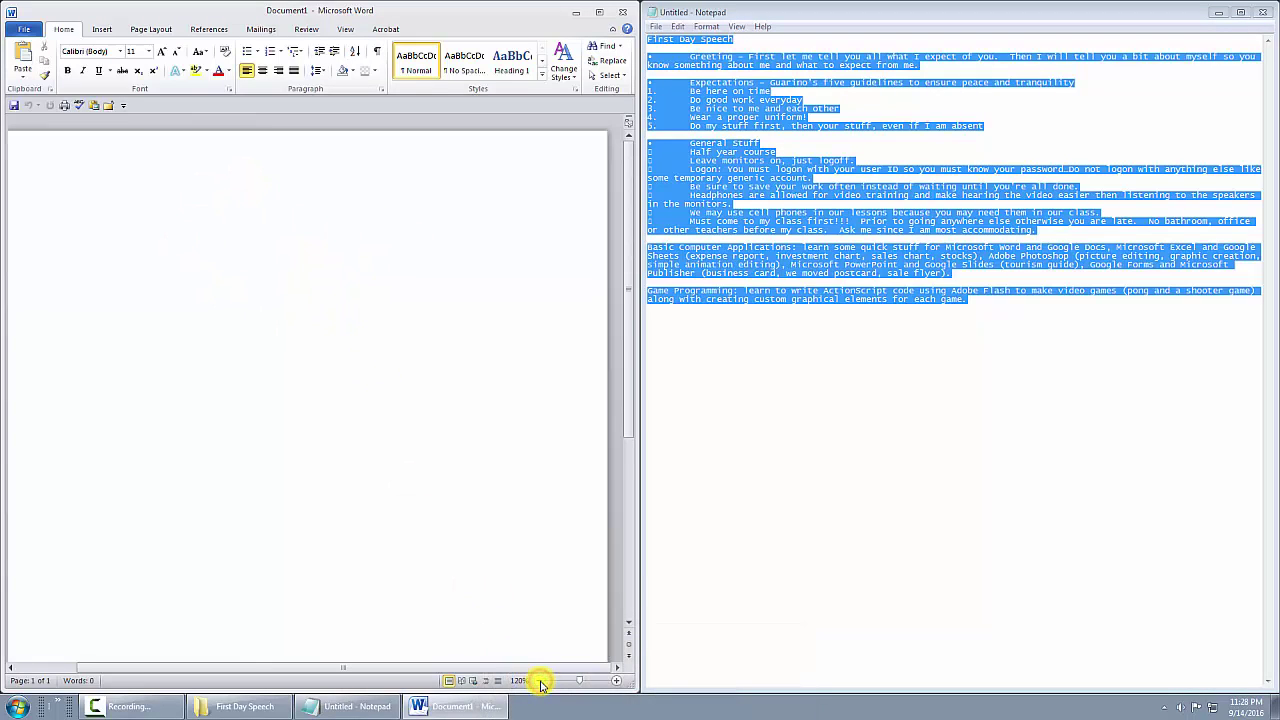
left_click(539, 681)
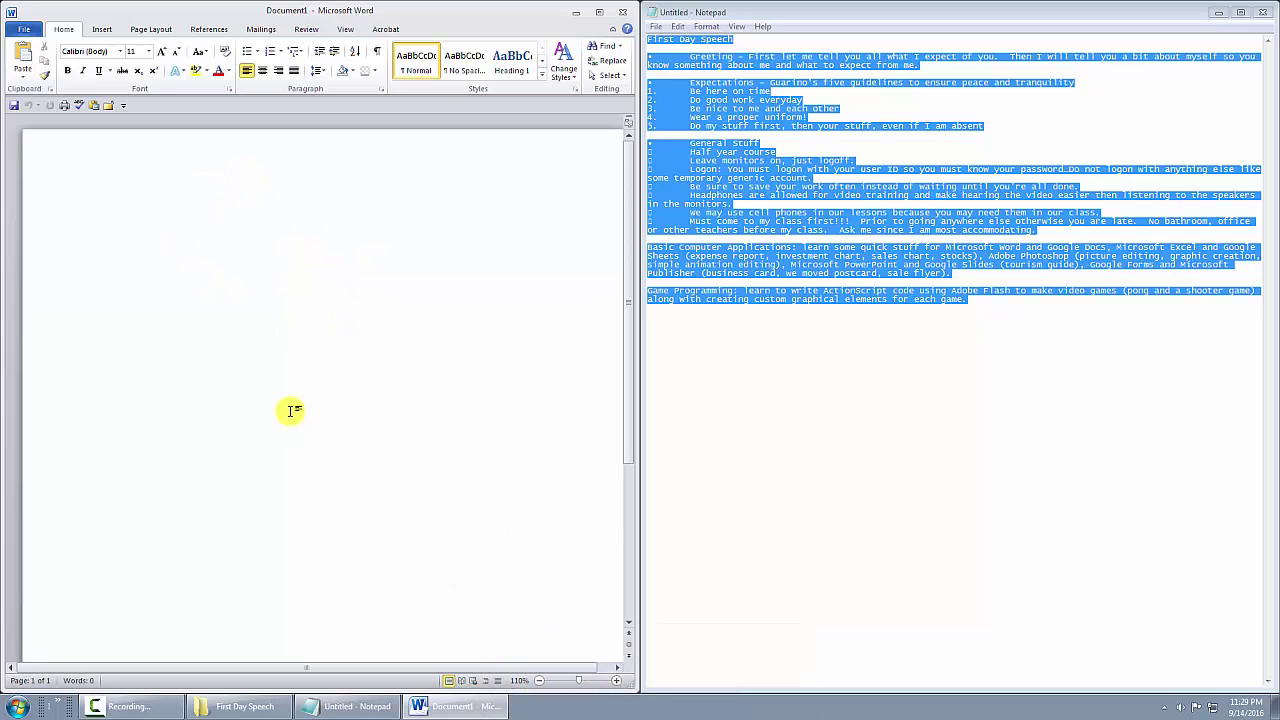
key("ctrl+v")
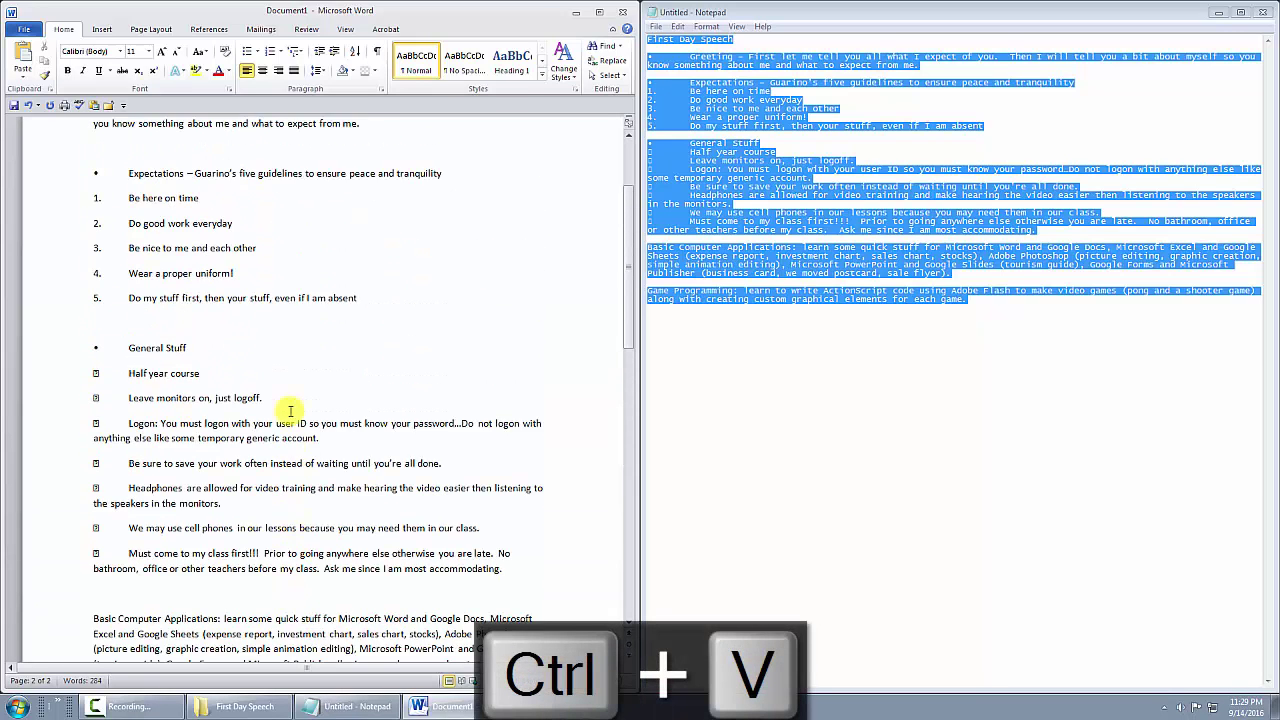
scroll(290, 410, "up", 3)
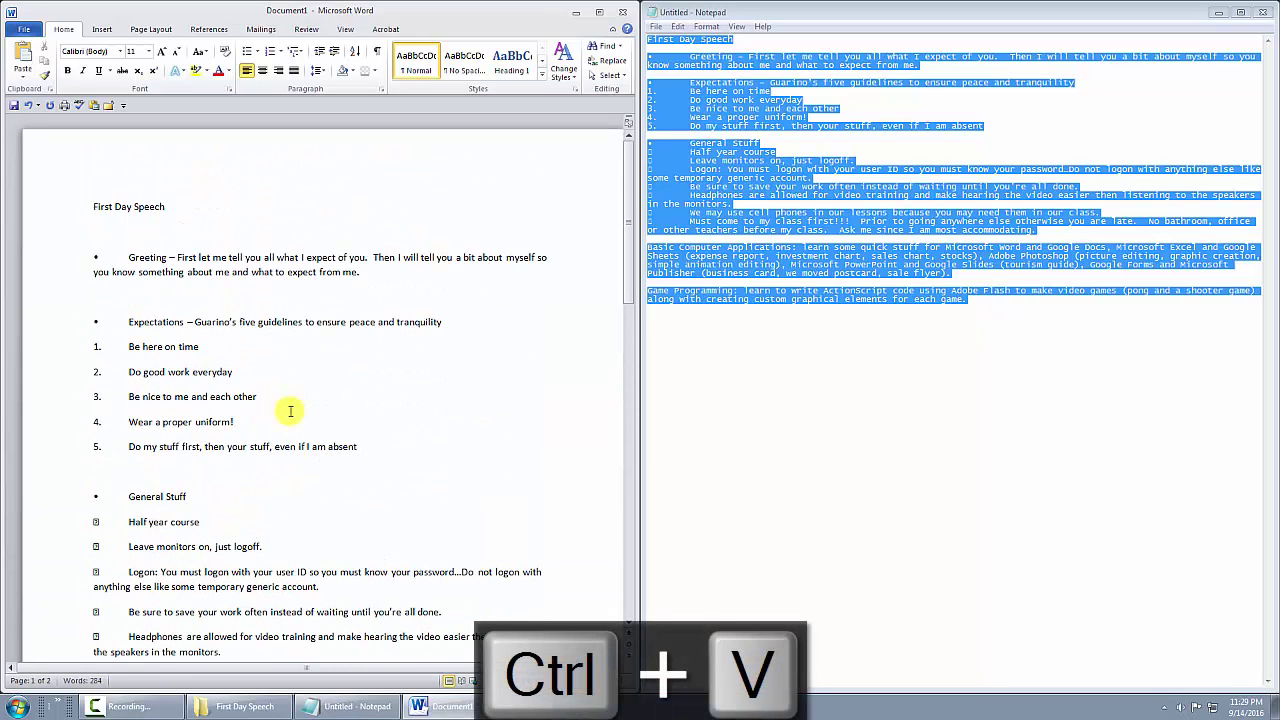
Undock the Notepad window and close it without saving the text
left_click_drag(1052, 14, 1022, 79)
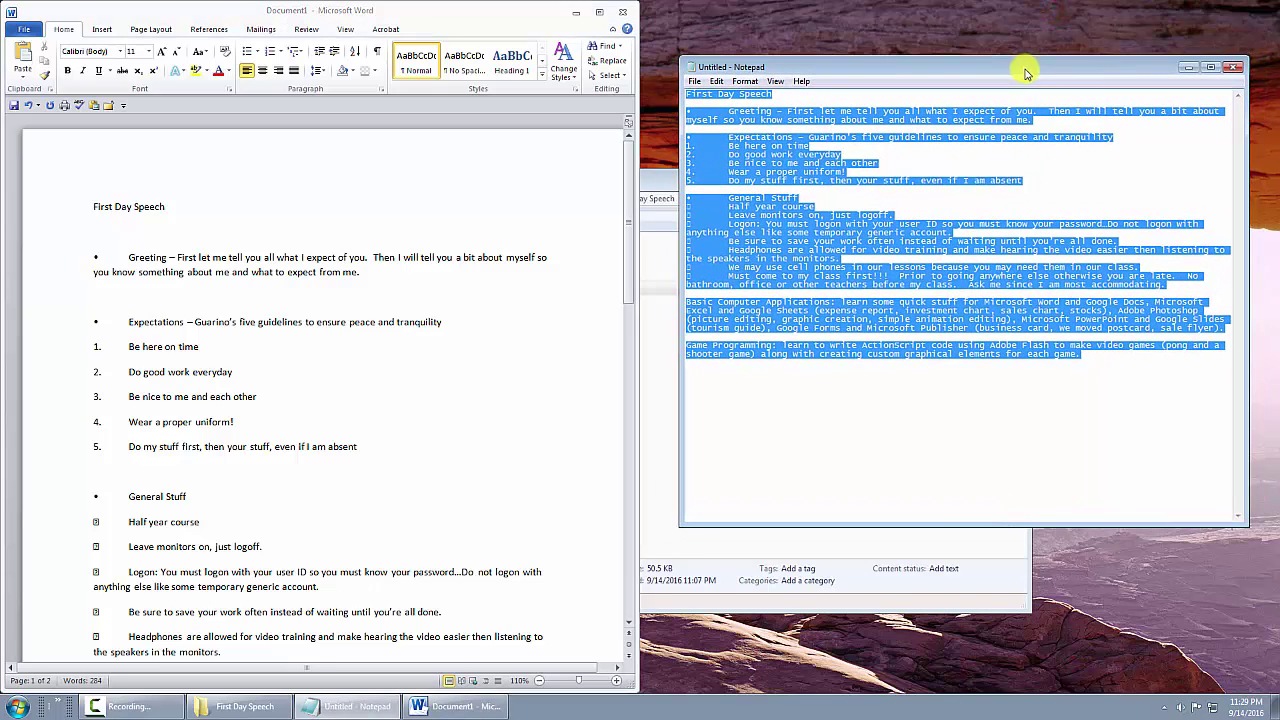
left_click(1236, 68)
left_click(667, 354)
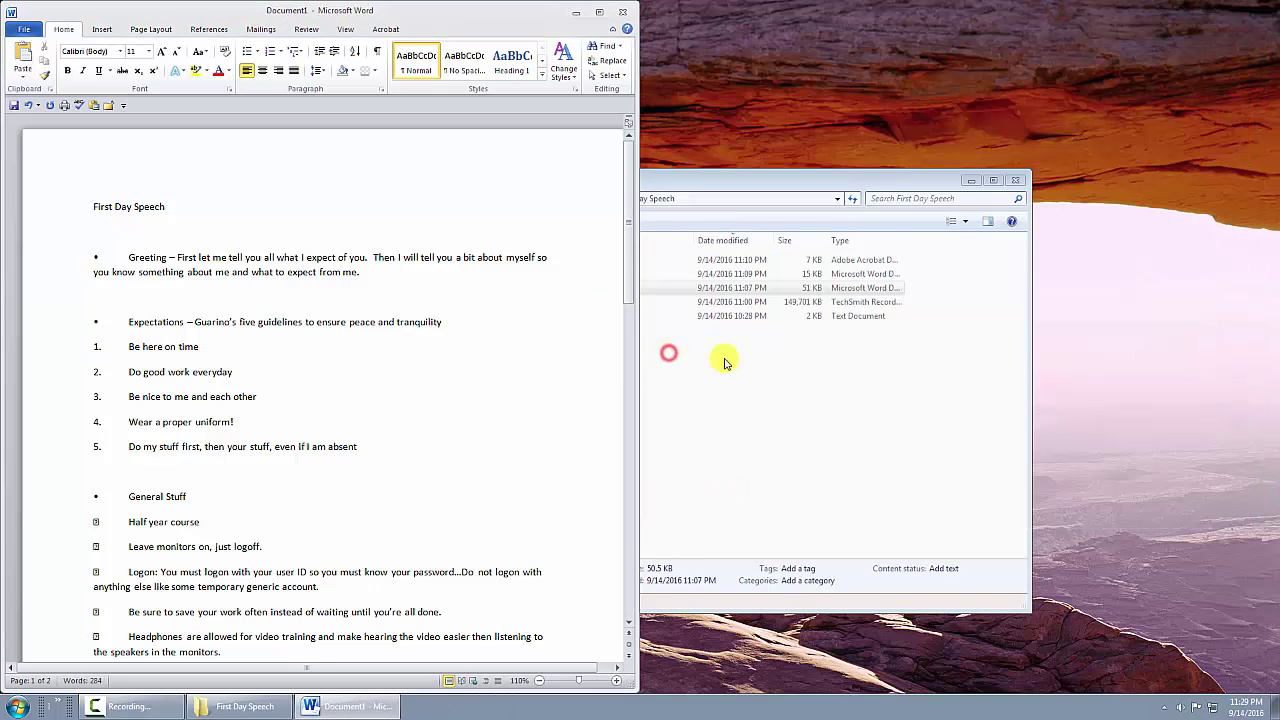
Maximize the Word window, enlarge the page view to 140% and return to the start of the speech
left_click(599, 12)
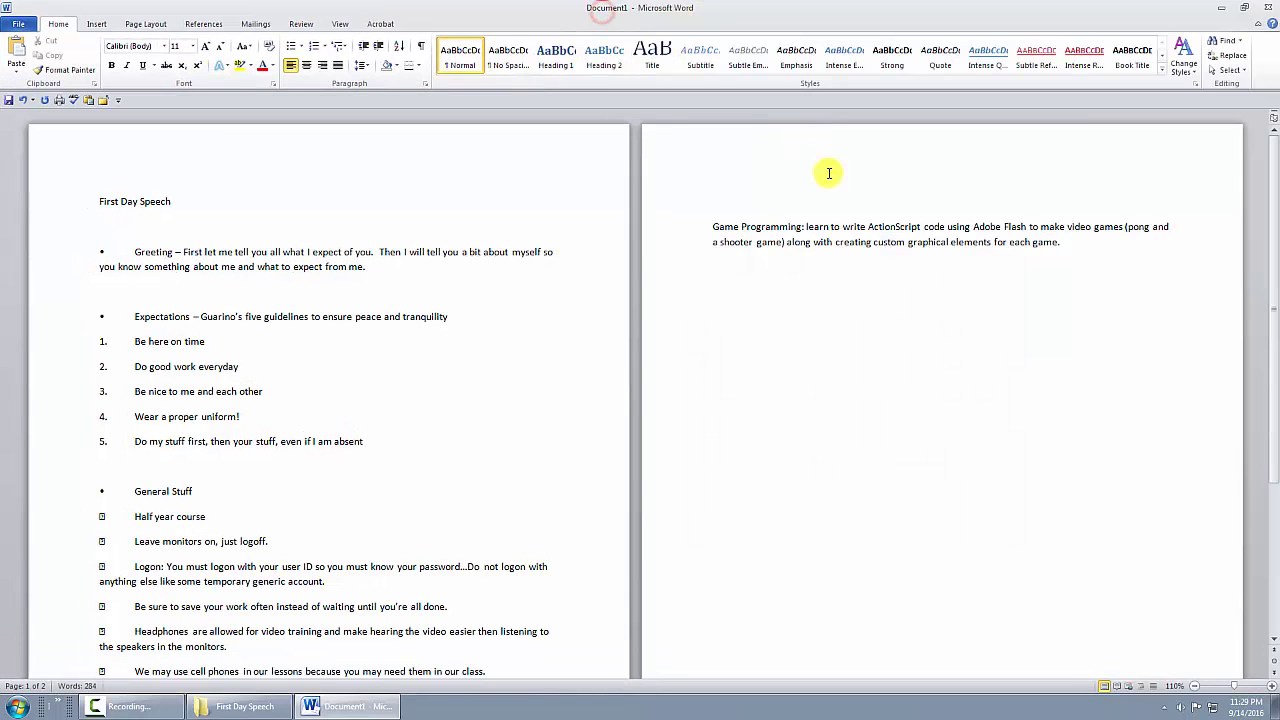
left_click(1266, 686)
left_click(1266, 686)
left_click(1266, 686)
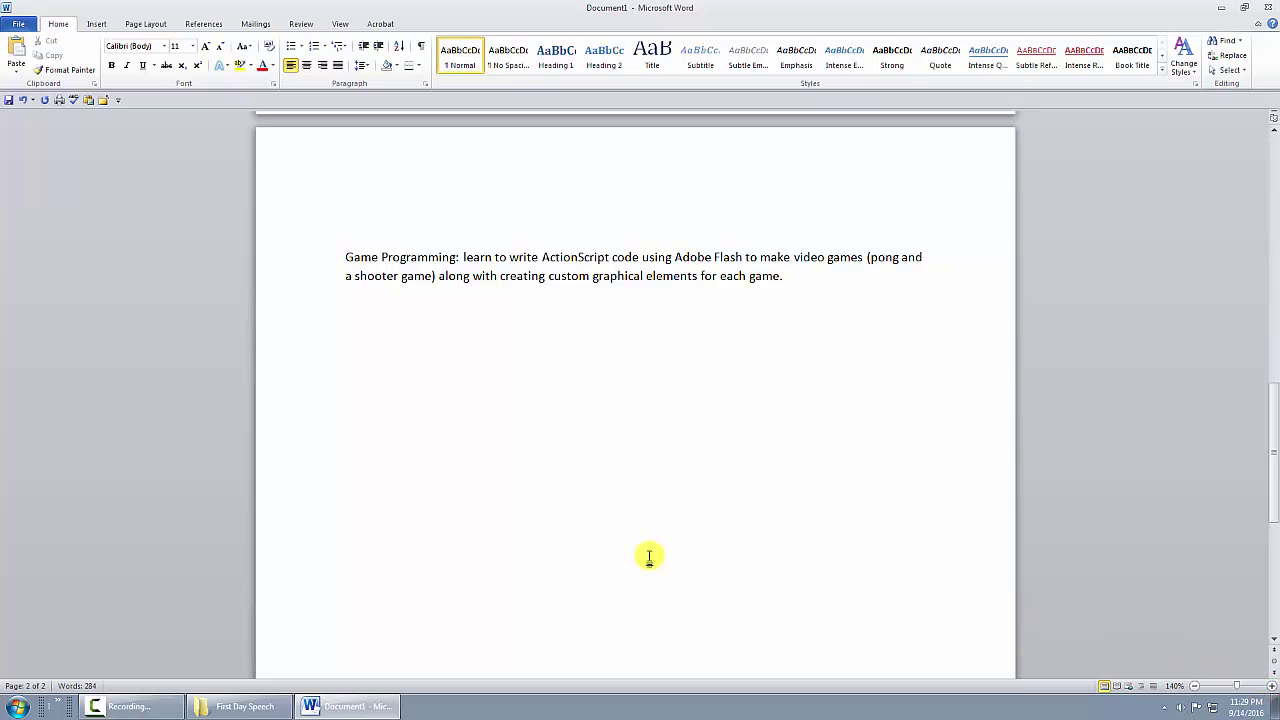
scroll(649, 557, "up", 5)
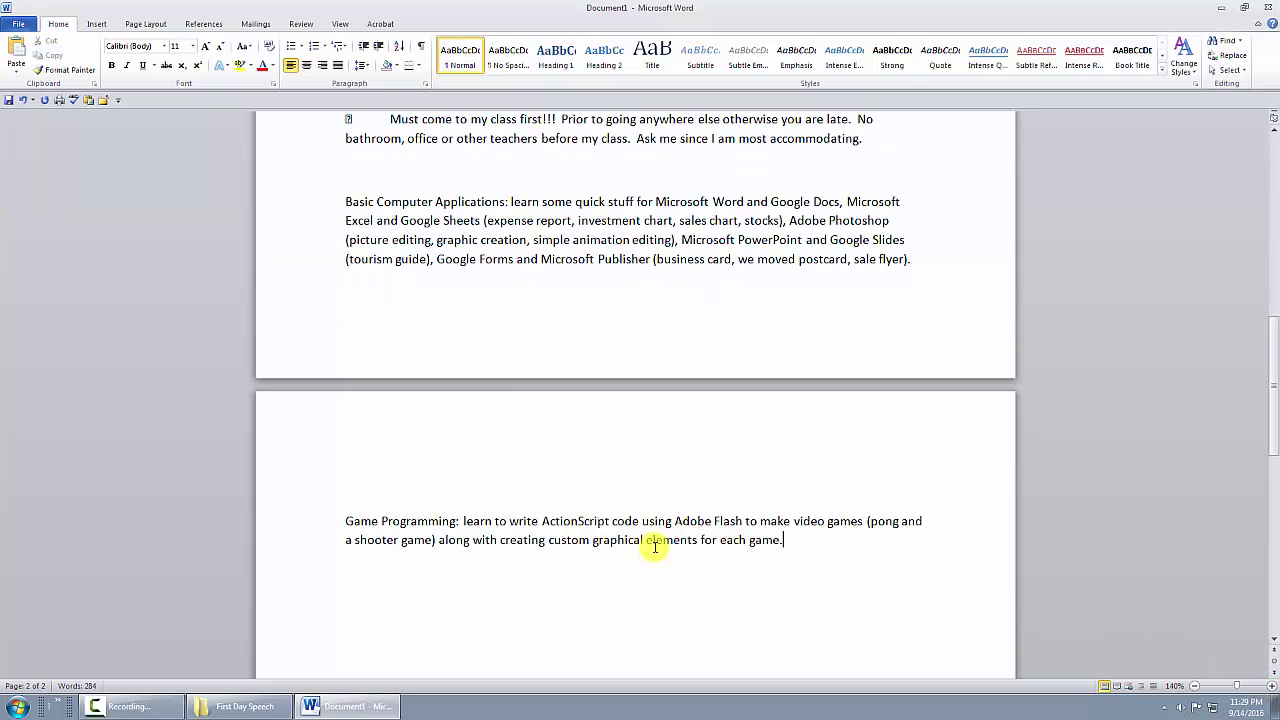
scroll(656, 548, "up", 10)
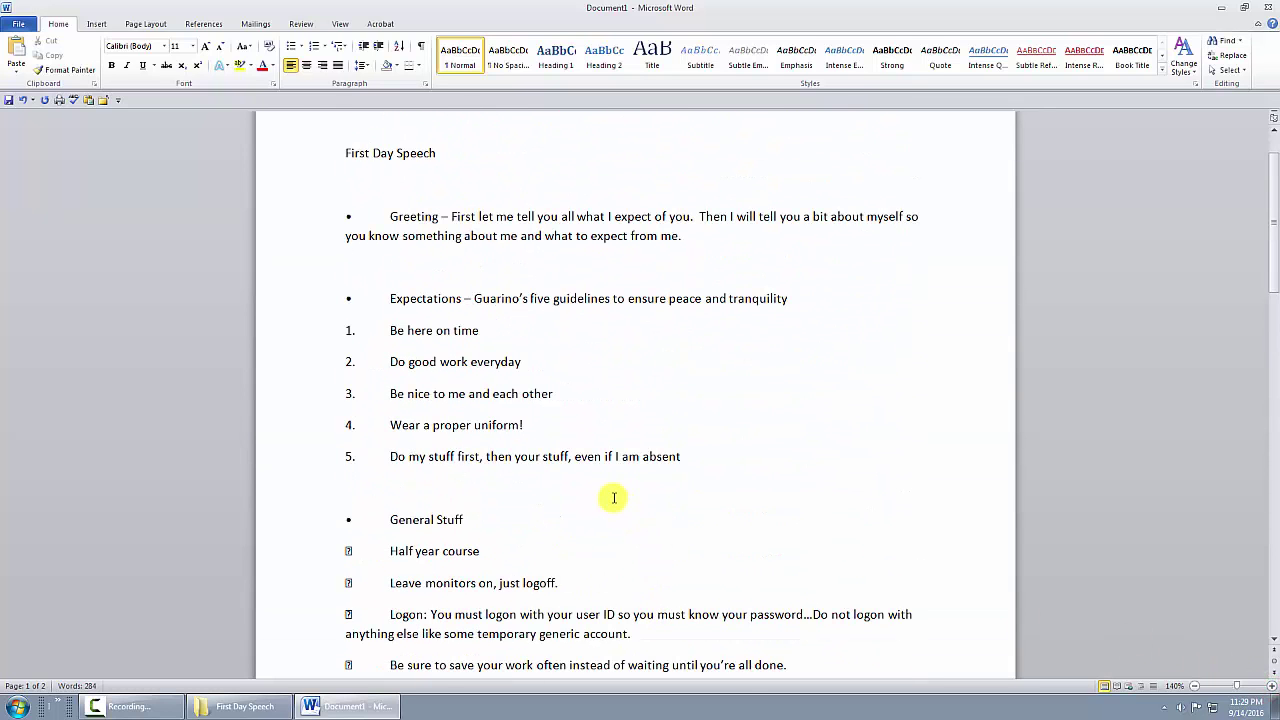
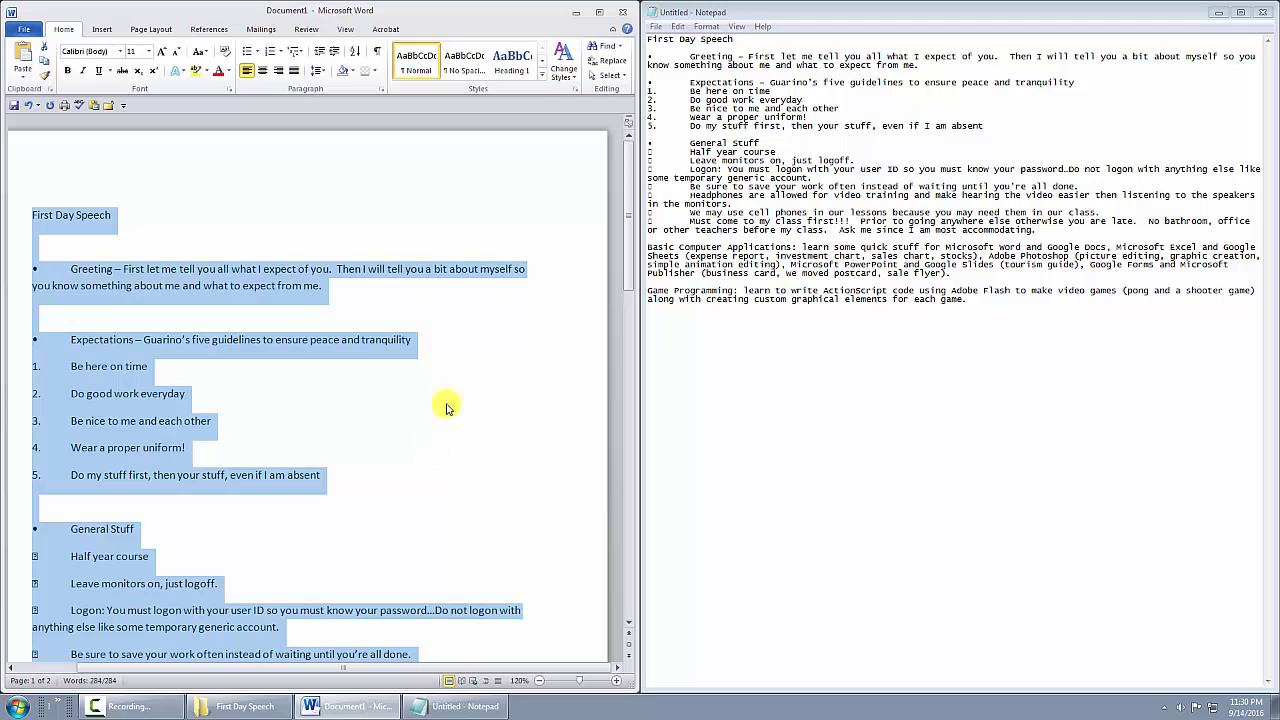
Enlarge the Word view to 170% and highlight the single letters "i" and "G" in "Greeting" to compare their widths
left_click(345, 315)
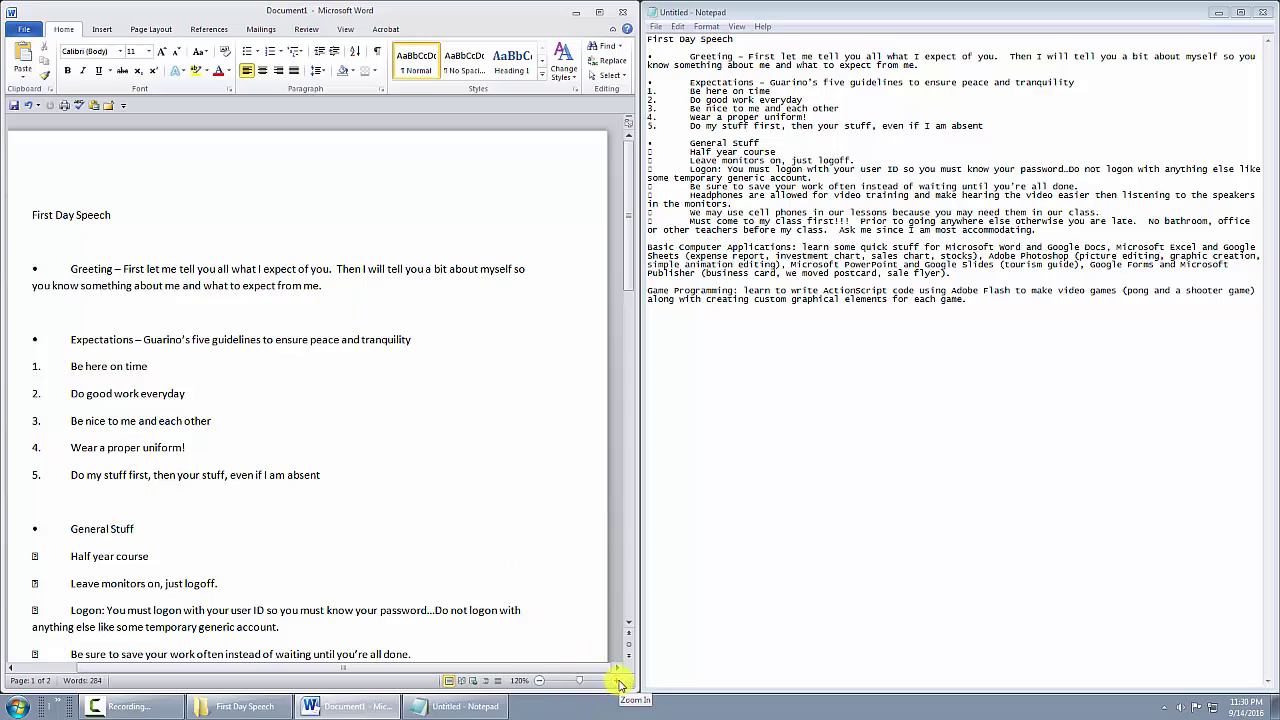
left_click(620, 684)
left_click(620, 684)
left_click(620, 684)
left_click(620, 684)
left_click(620, 684)
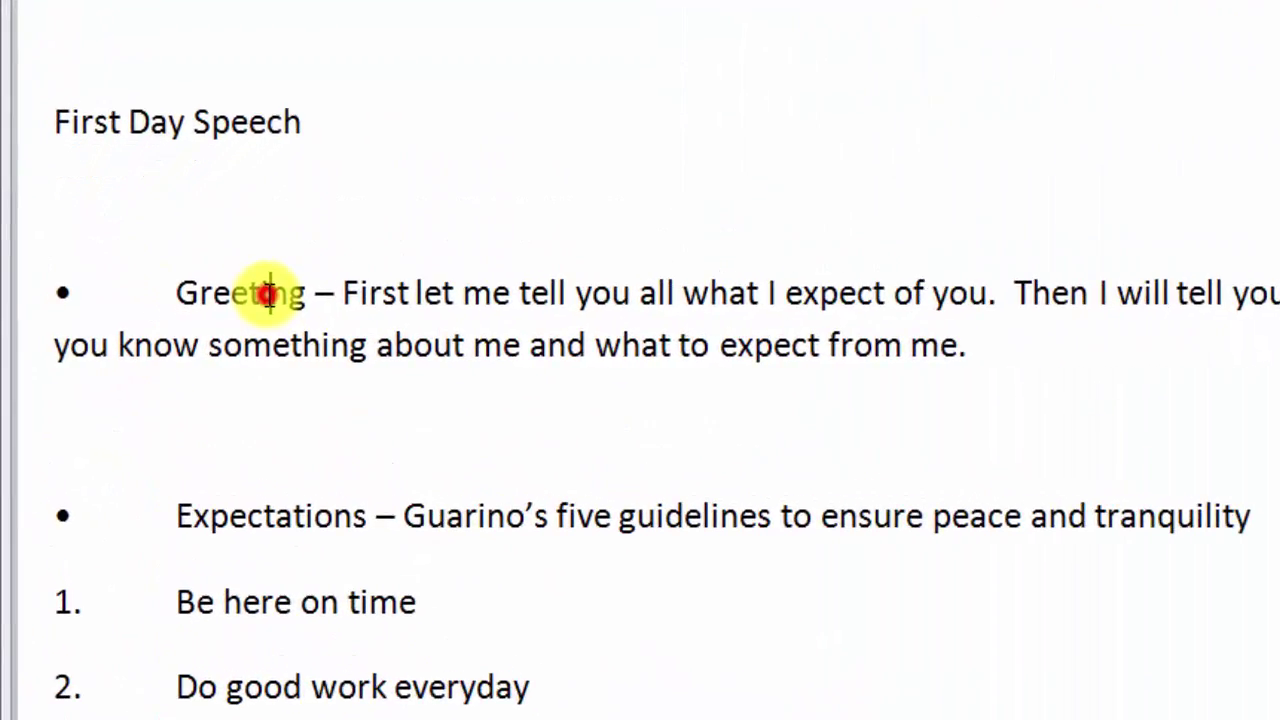
left_click_drag(268, 293, 262, 292)
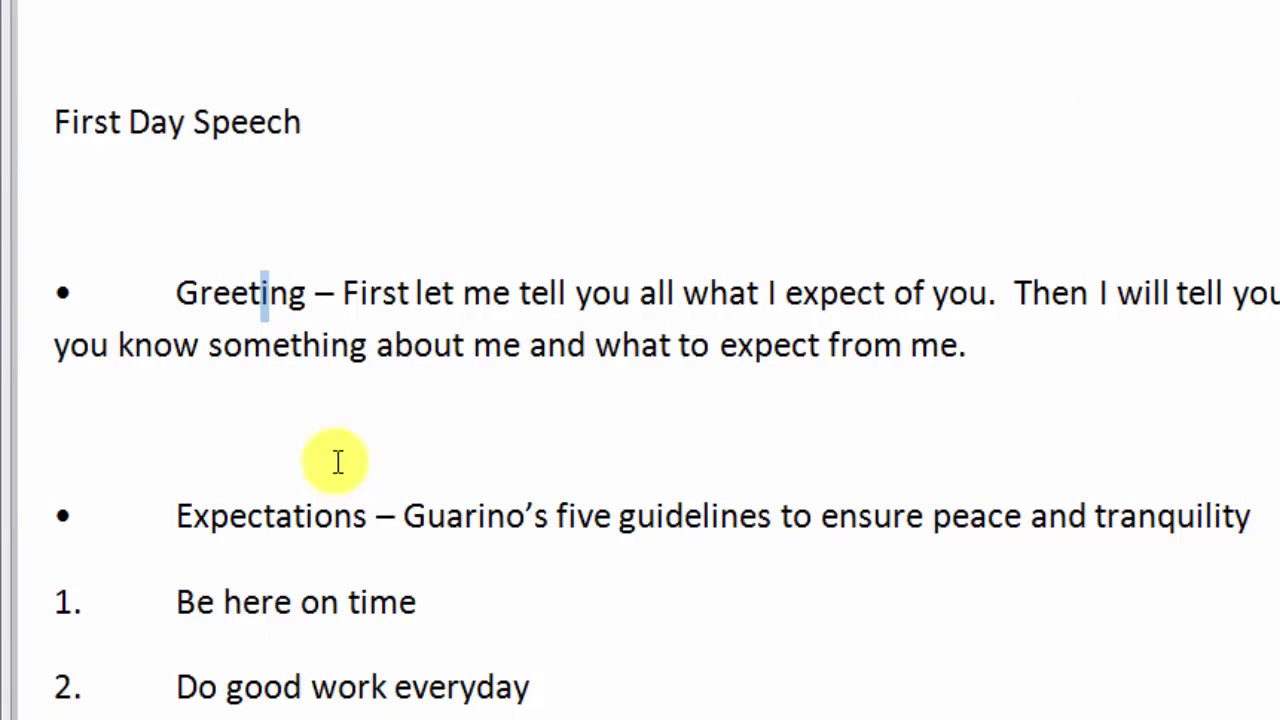
left_click(194, 292)
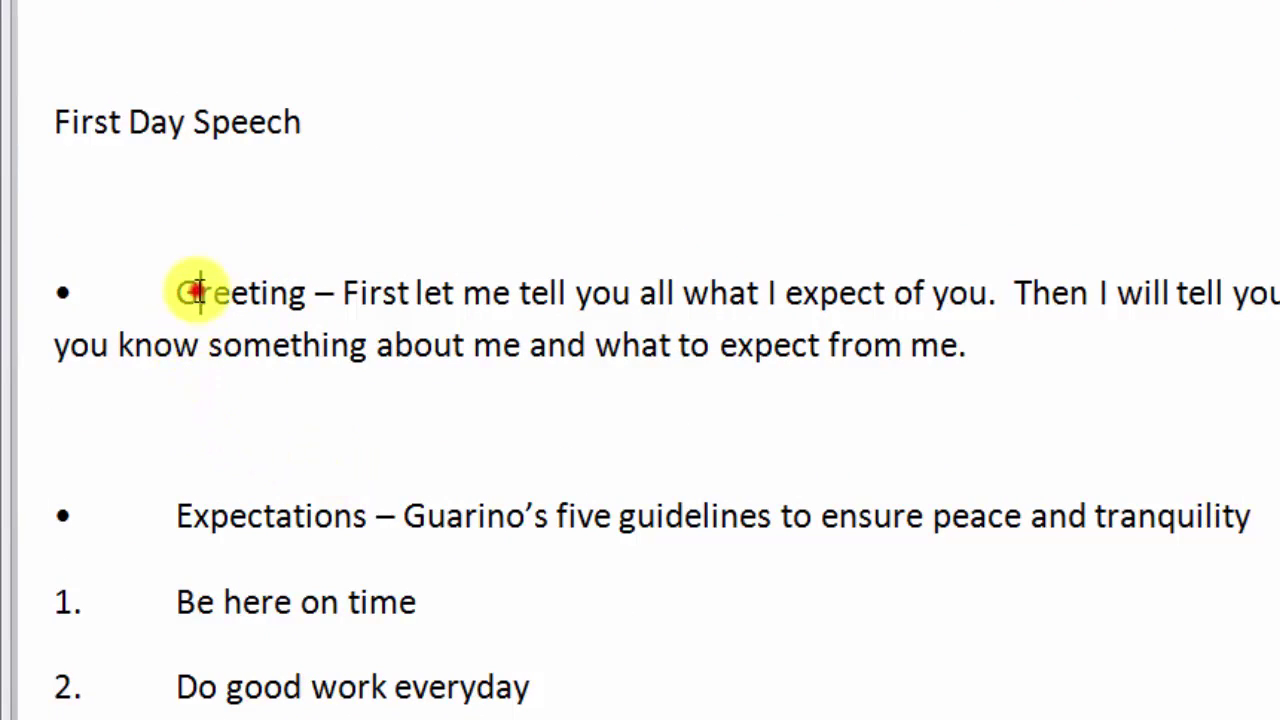
left_click_drag(192, 292, 177, 292)
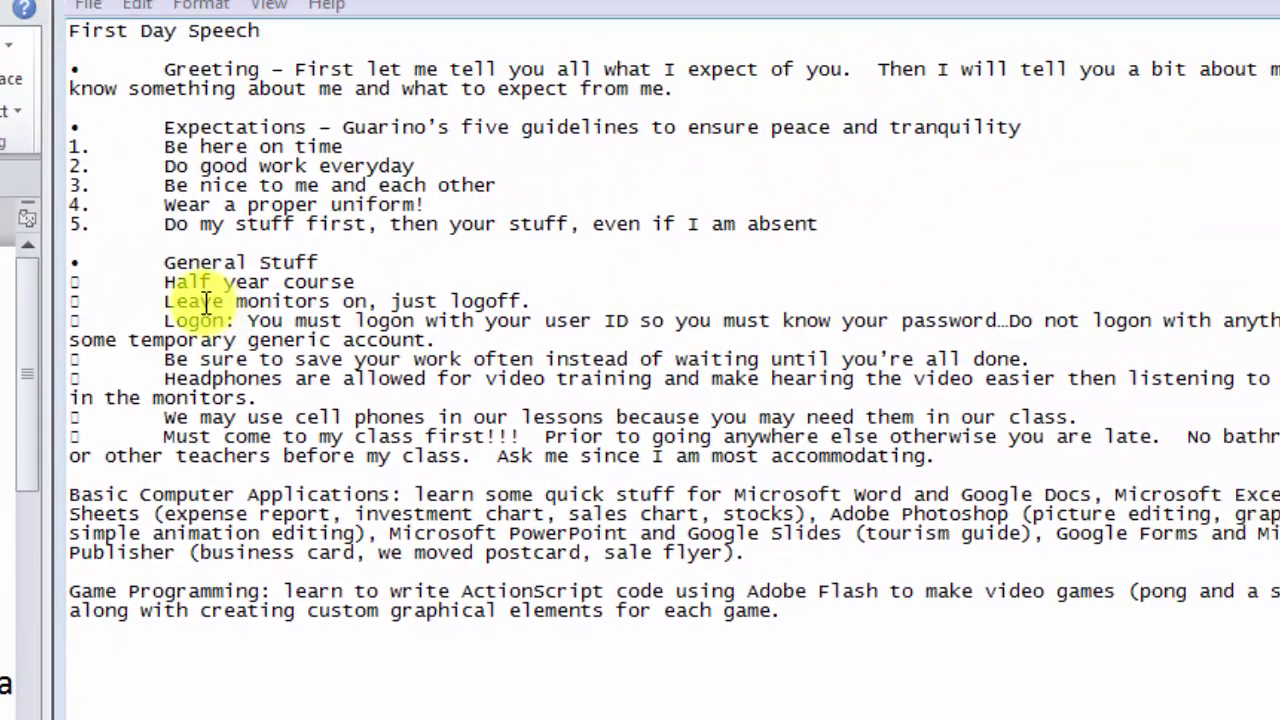
Highlight the single letters "i" in "first", "n" in "then" and "G" in "Guarino's" in Notepad to compare their widths
left_click(318, 222)
left_click_drag(318, 222, 330, 223)
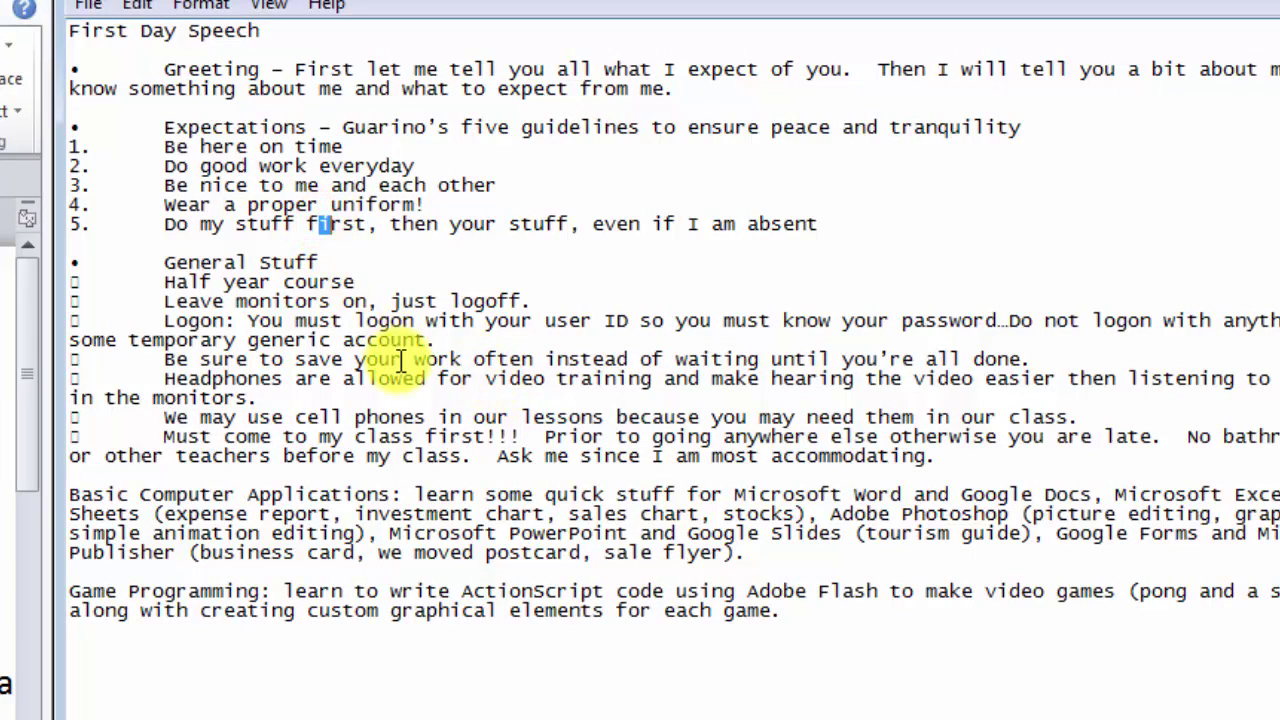
left_click_drag(426, 222, 438, 223)
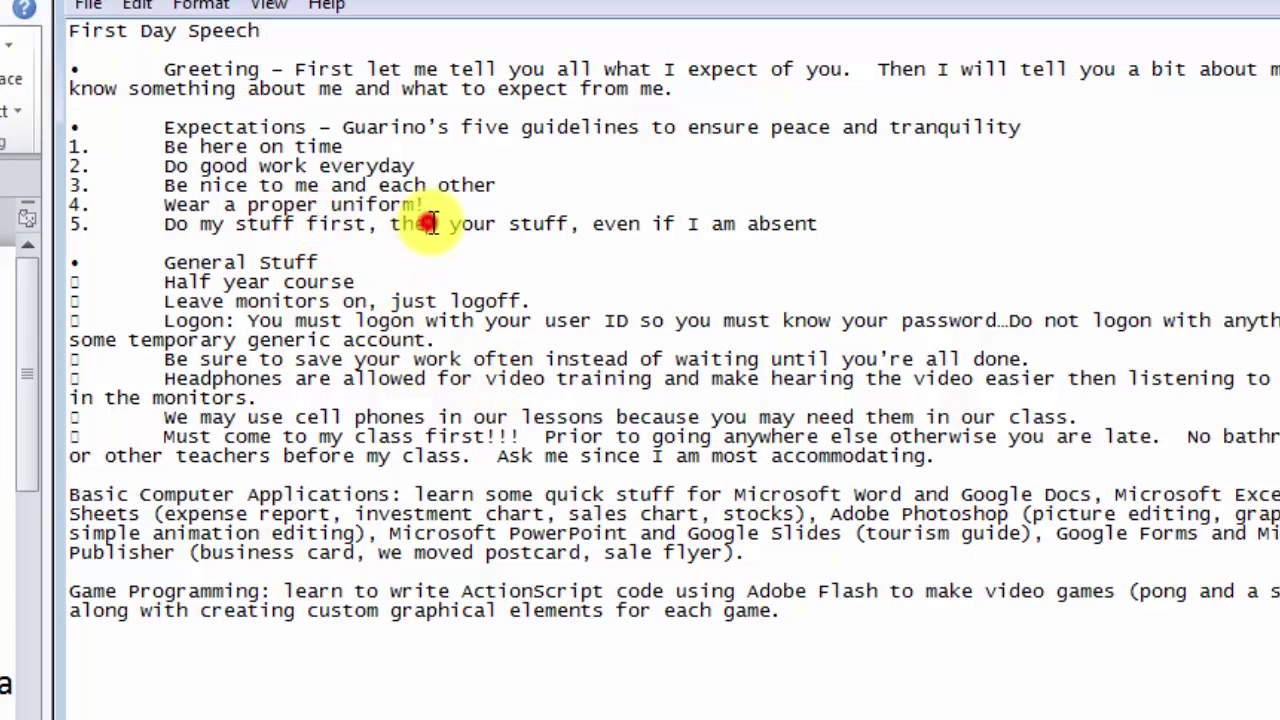
left_click(350, 127)
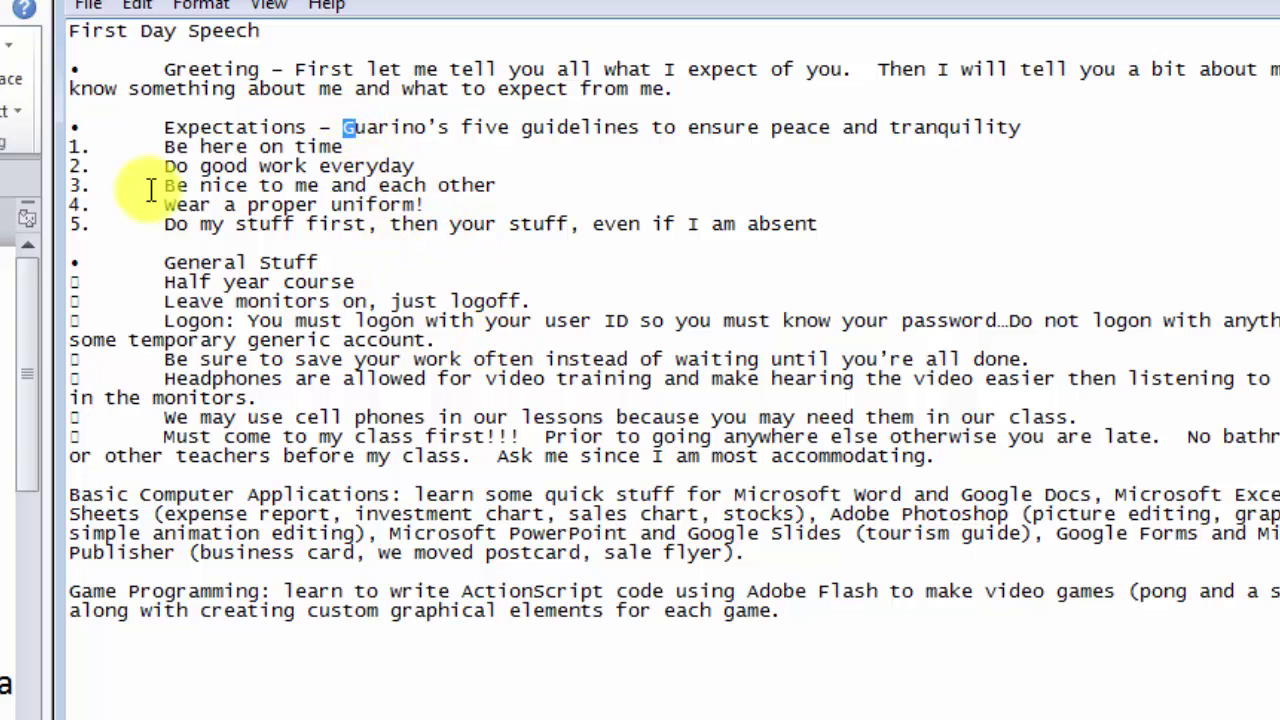
Delete the tab and the word "Be" before "here on time" in guideline 1 of the Notepad text
left_click(95, 148)
key("Delete")
key("Delete")
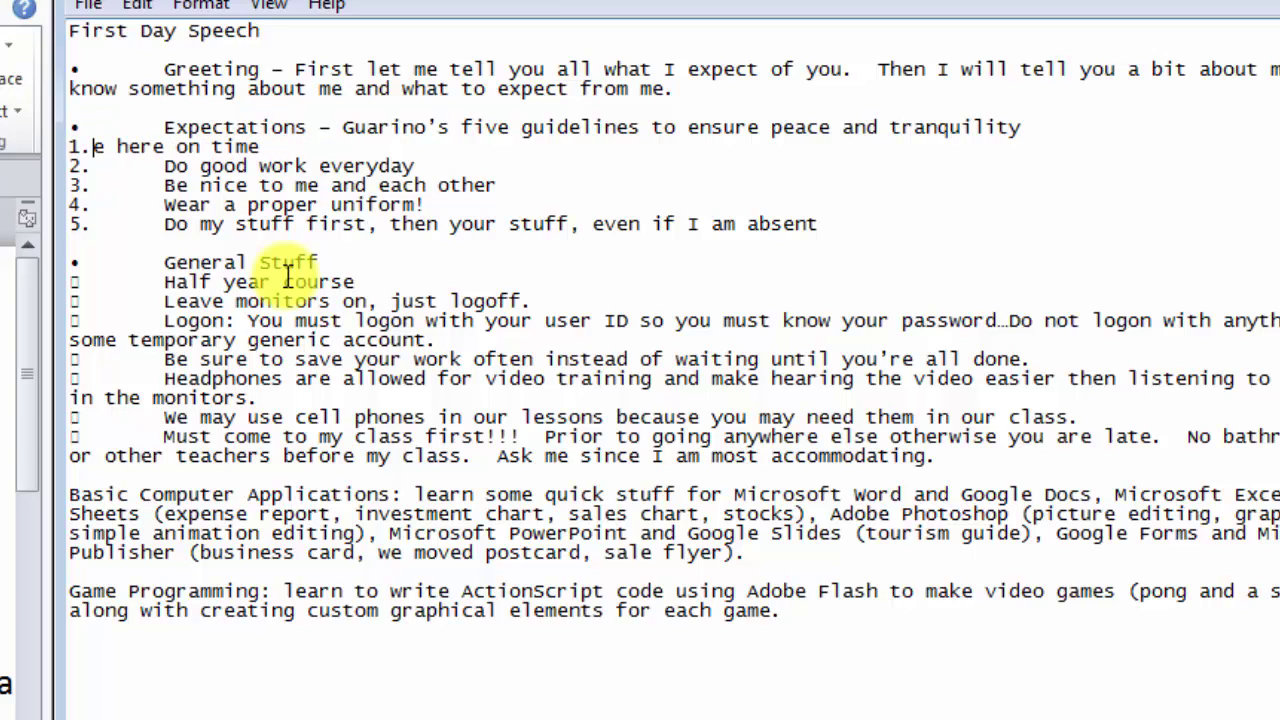
key("Delete")
key("Delete")
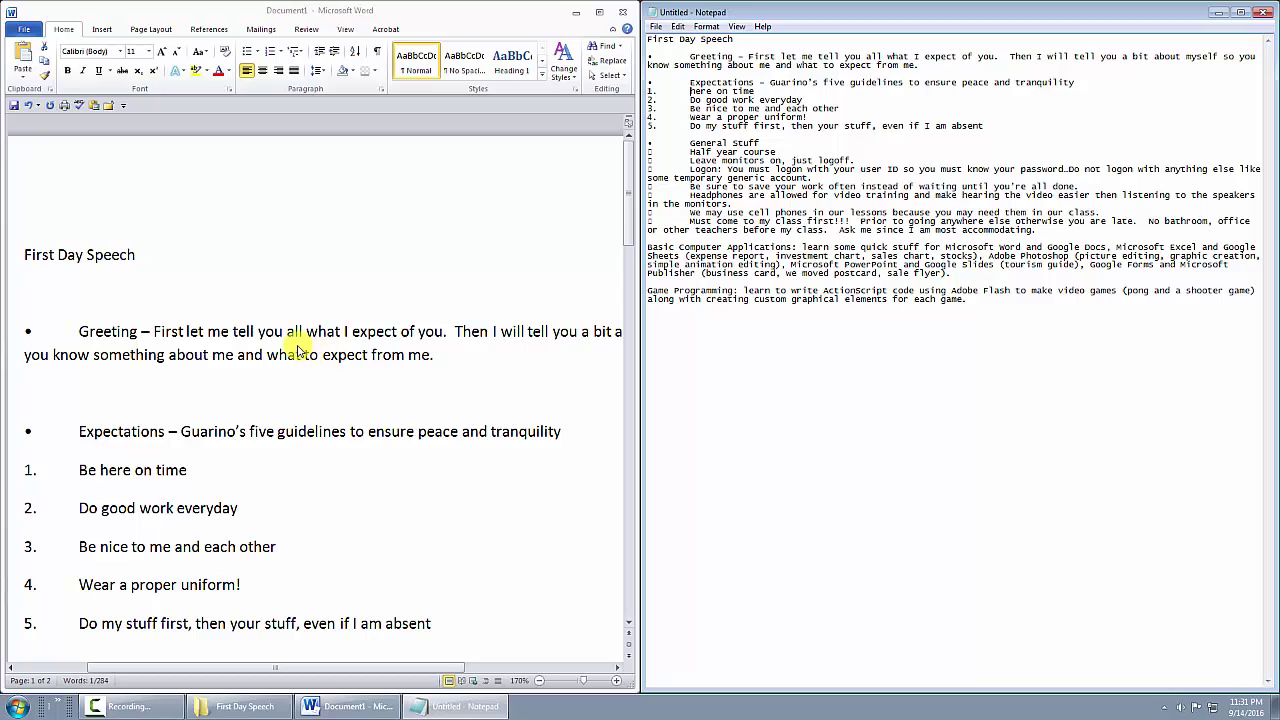
Add a test line reading "dfdjfhdjfhjdfhjdhfjd" below the First Day Speech title in Word
left_click(112, 228)
left_click(147, 257)
key("Return")
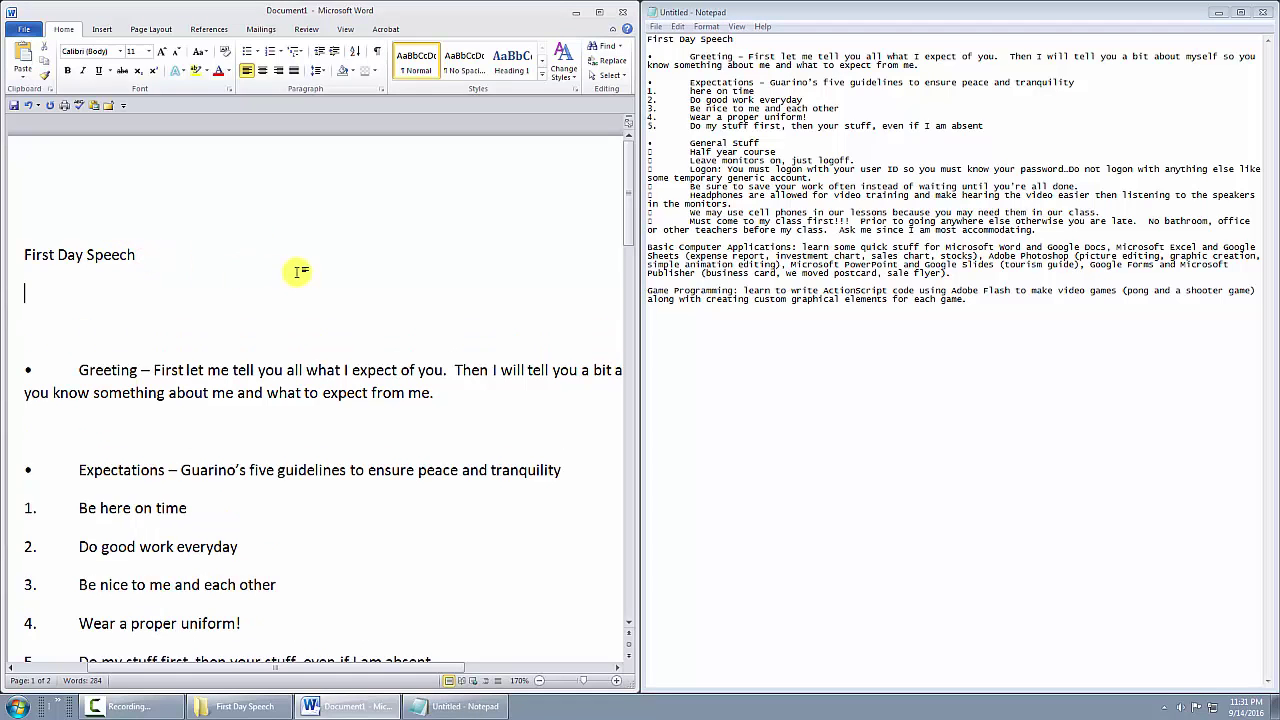
type("dfdjfhdjfhjdfhjdhfjd")
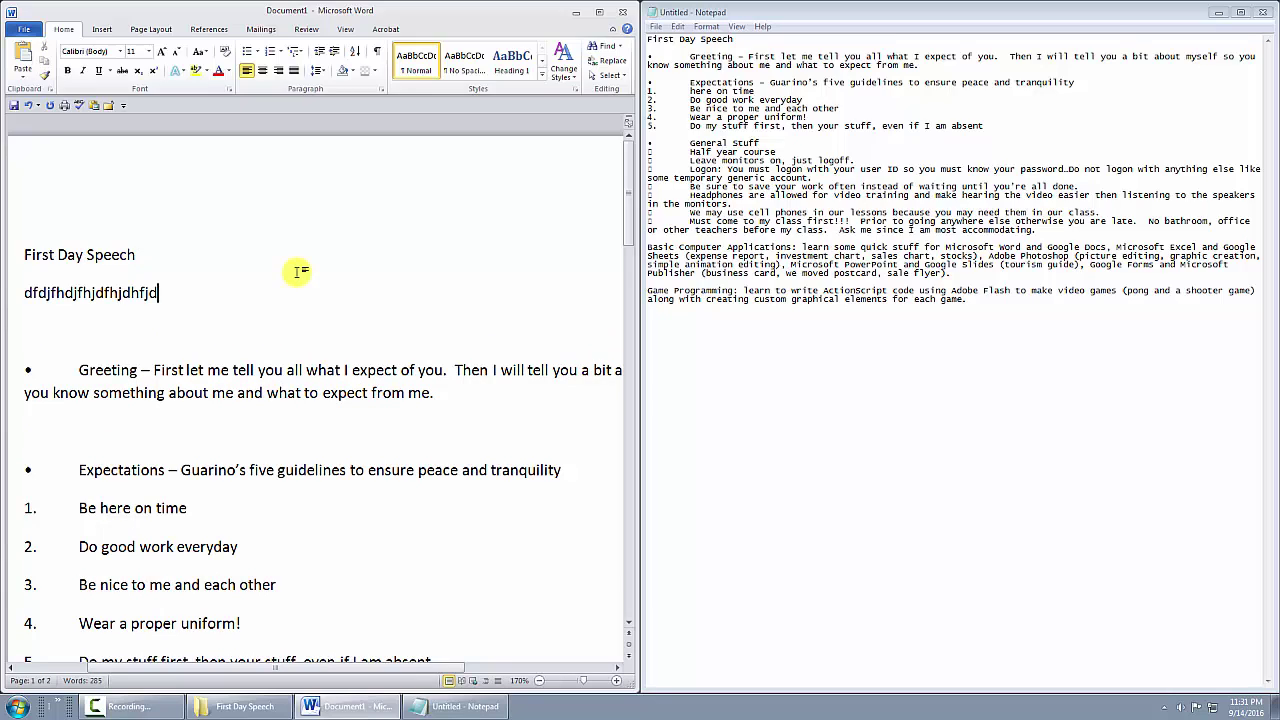
Indent the test line and the First Day Speech title with spacing so that both lines start at the same place
key("Home")
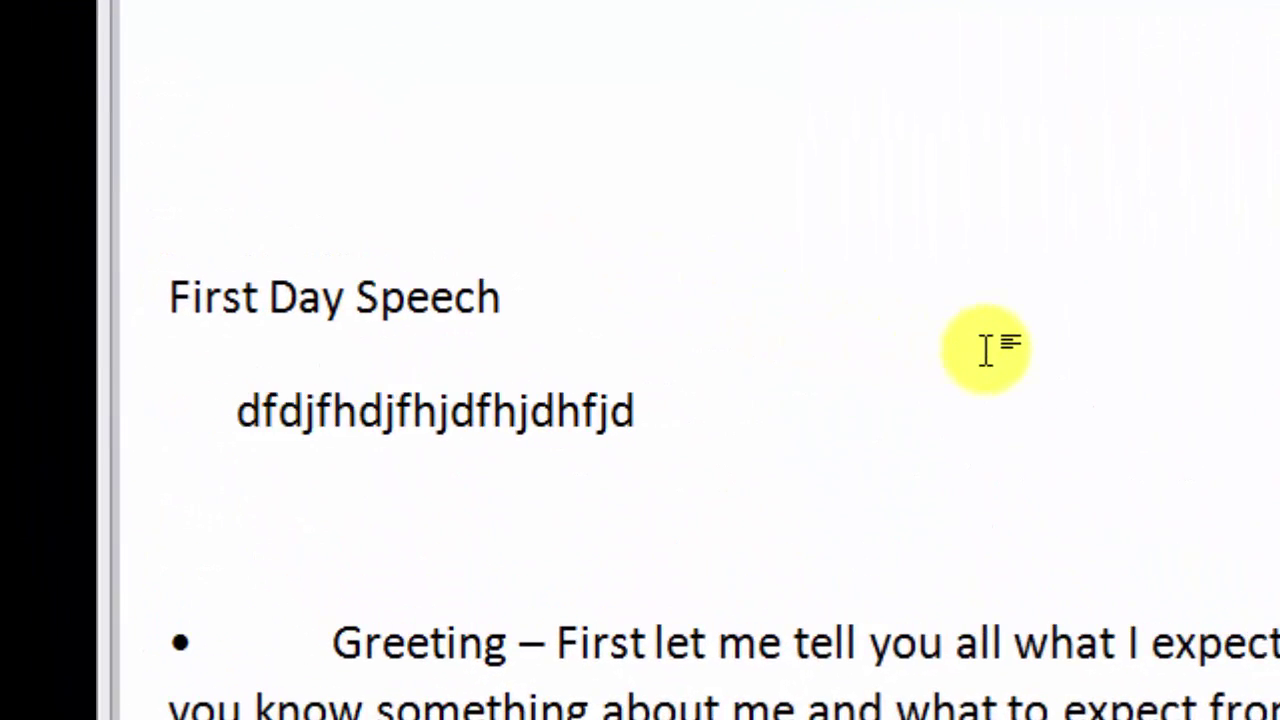
key("Up")
key("Left")
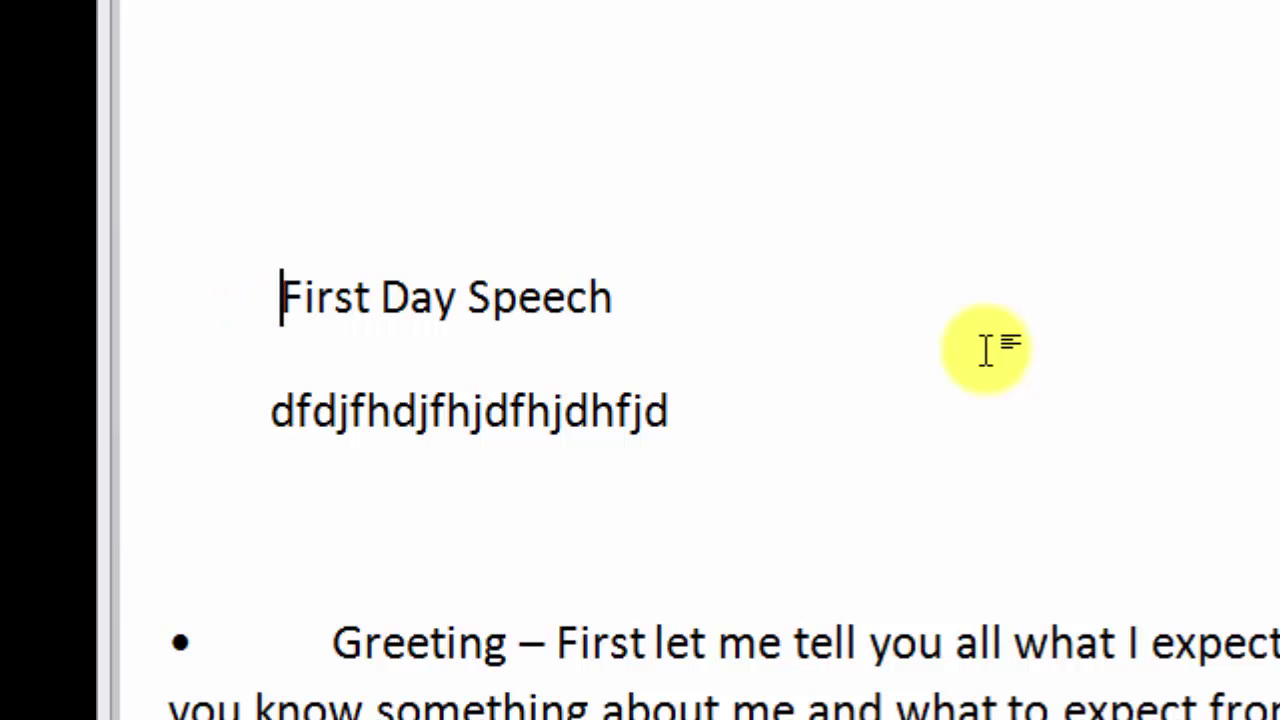
key("BackSpace")
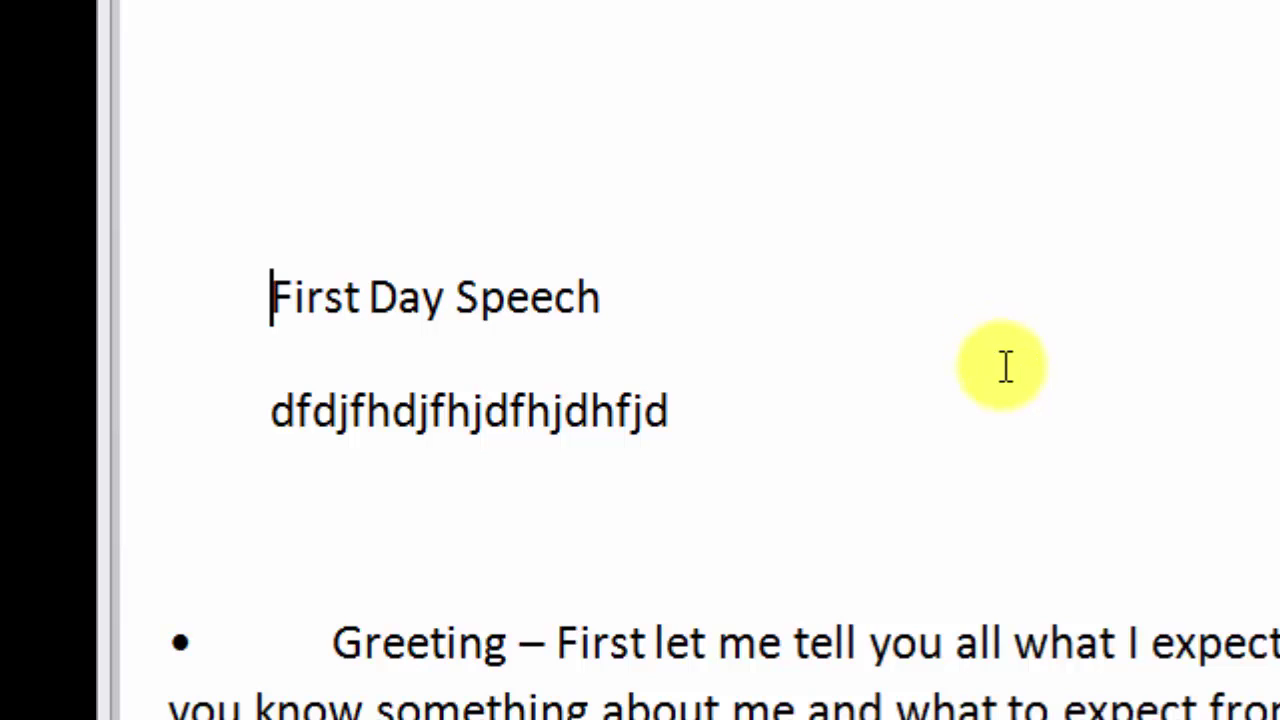
Insert runs of the letter "i" at the start of the test line, and delete the entire test line
left_click(293, 411)
type("iiiii")
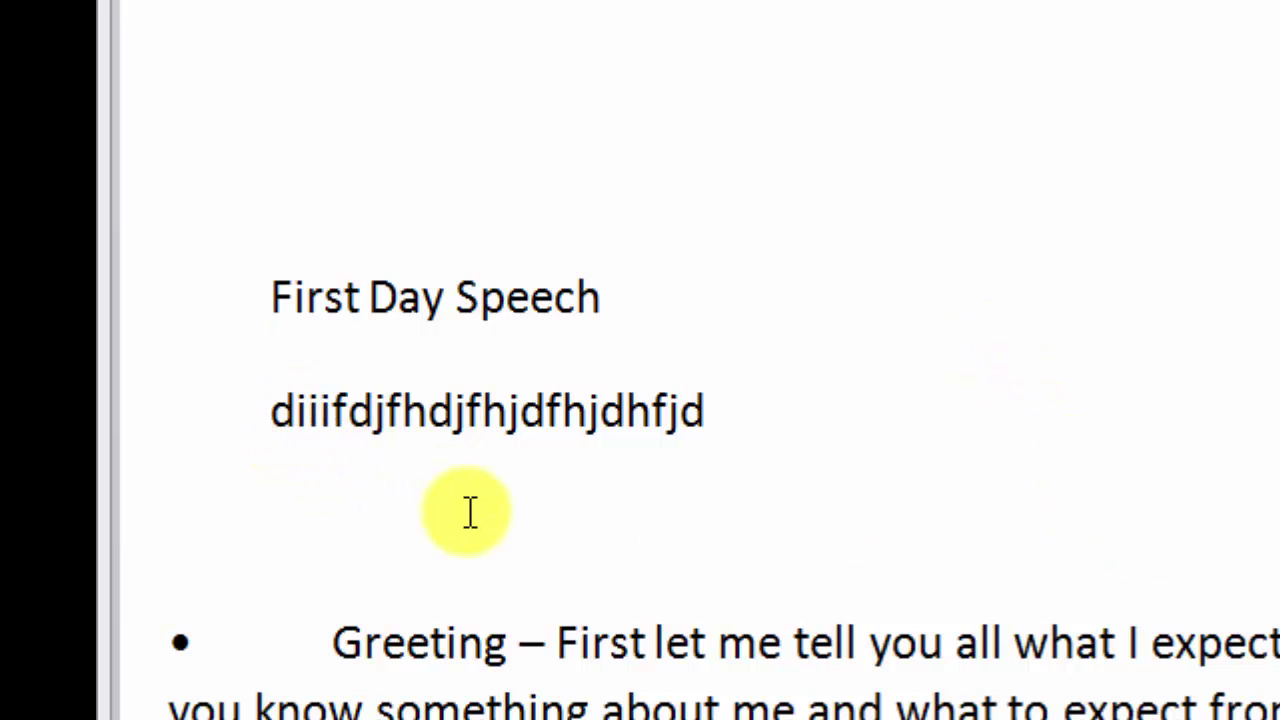
key("Left")
key("Left")
key("Left")
key("Left")
key("Left")
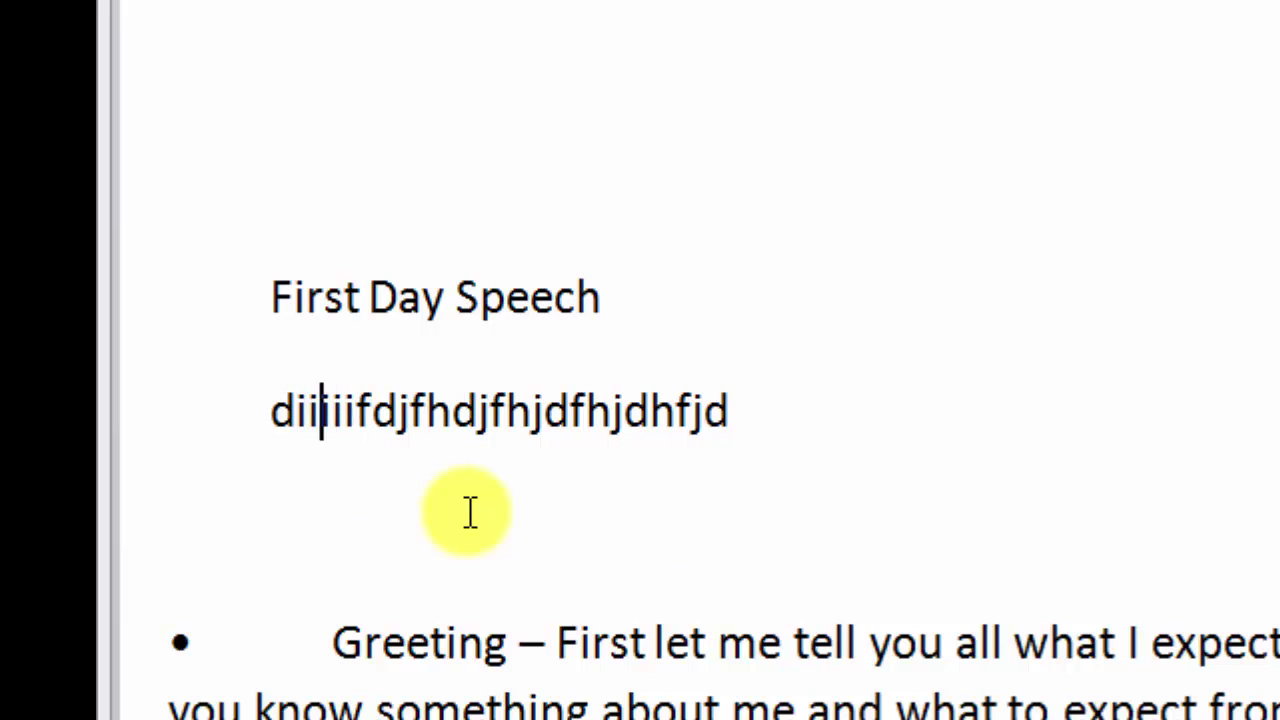
key("Left")
type("iiii")
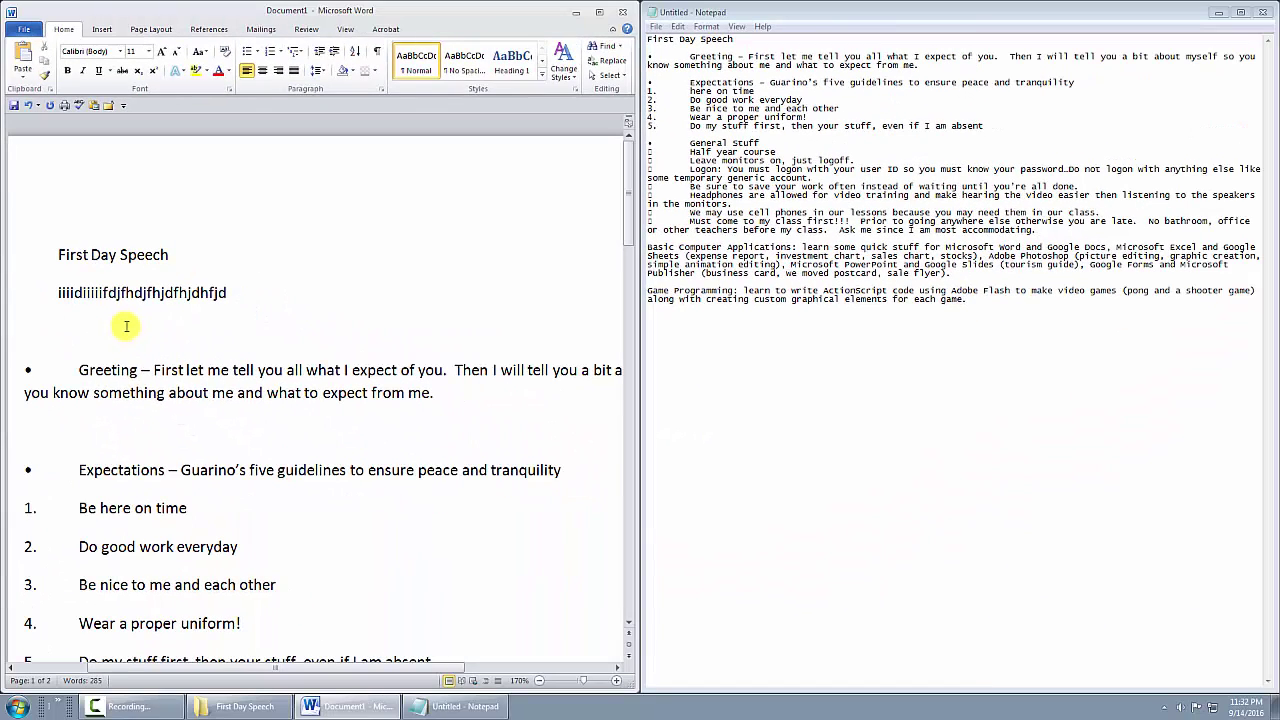
left_click_drag(238, 292, 46, 288)
key("Delete")
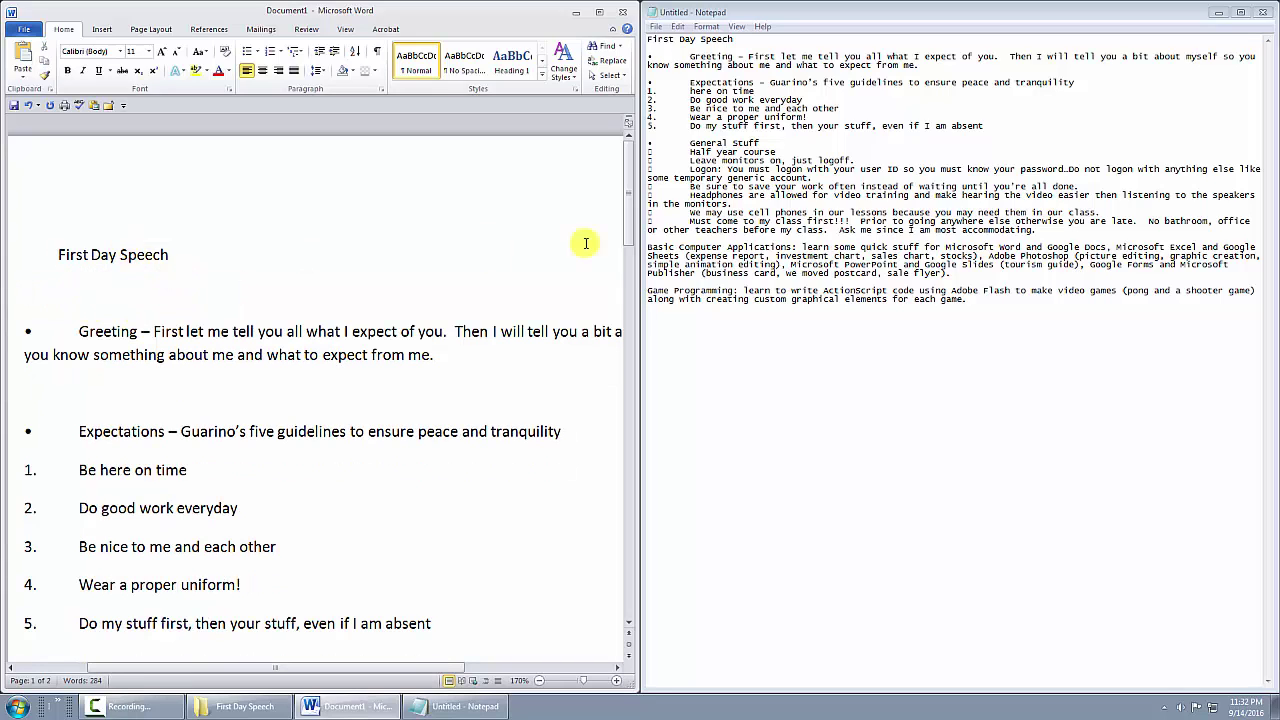
Minimize the Notepad window that holds the plain-text speech
left_click(825, 140)
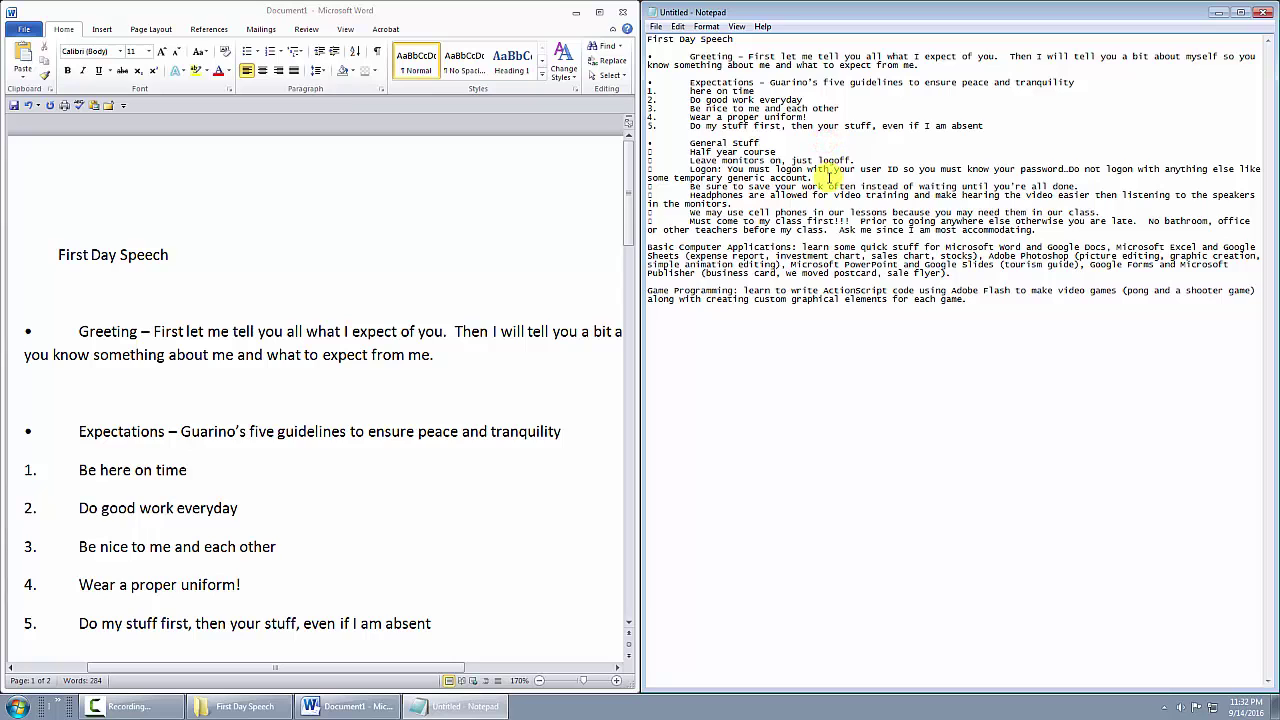
left_click(1219, 14)
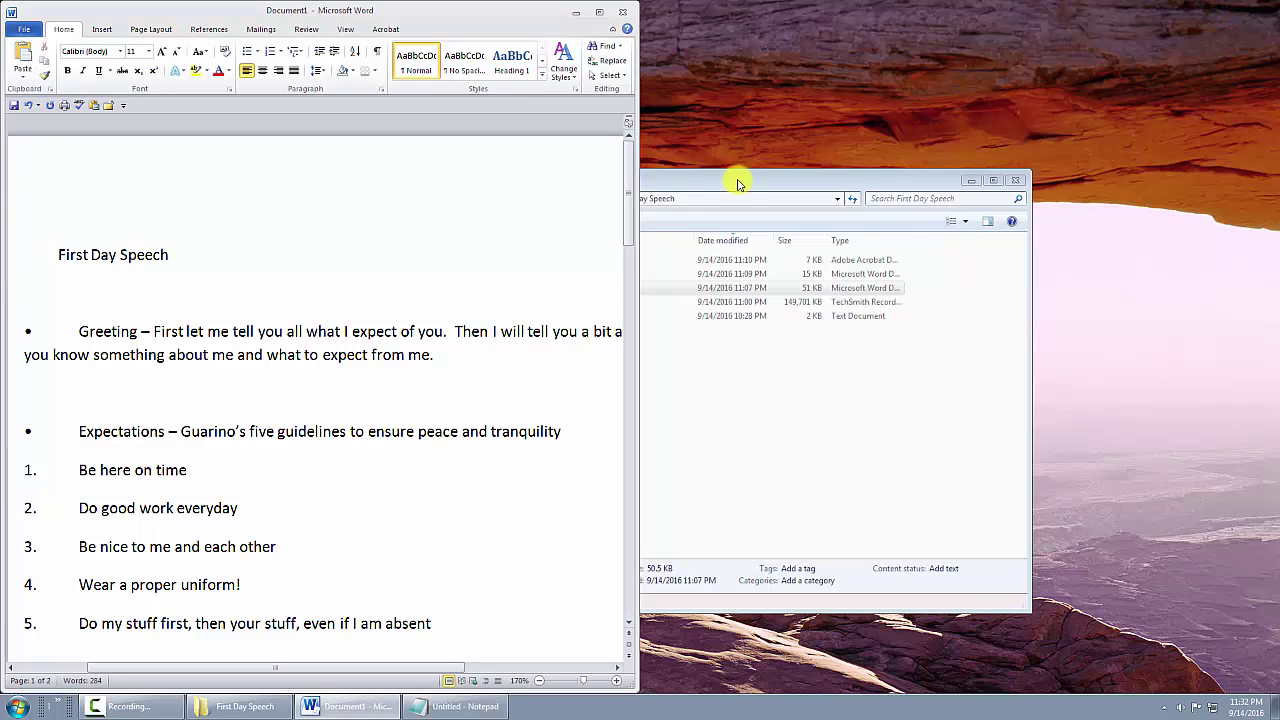
Maximize the Word window and center the First Day Speech title
left_click(601, 13)
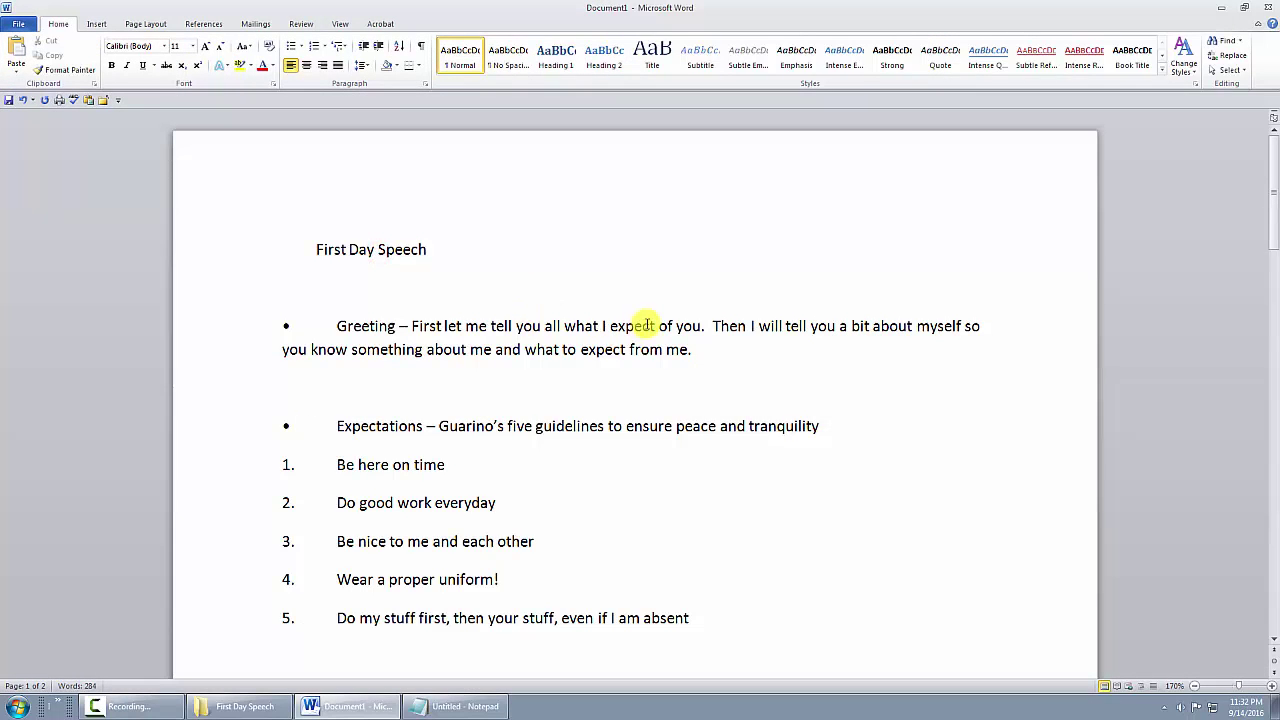
left_click(378, 249)
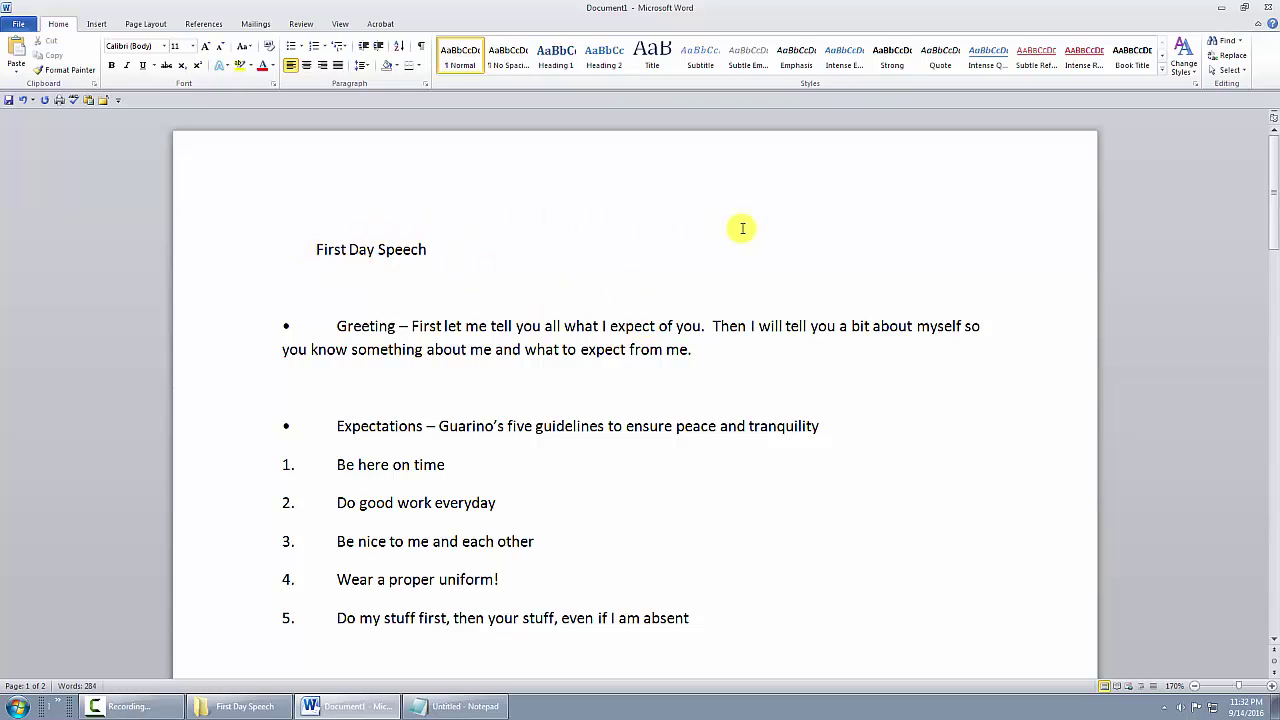
left_click(306, 66)
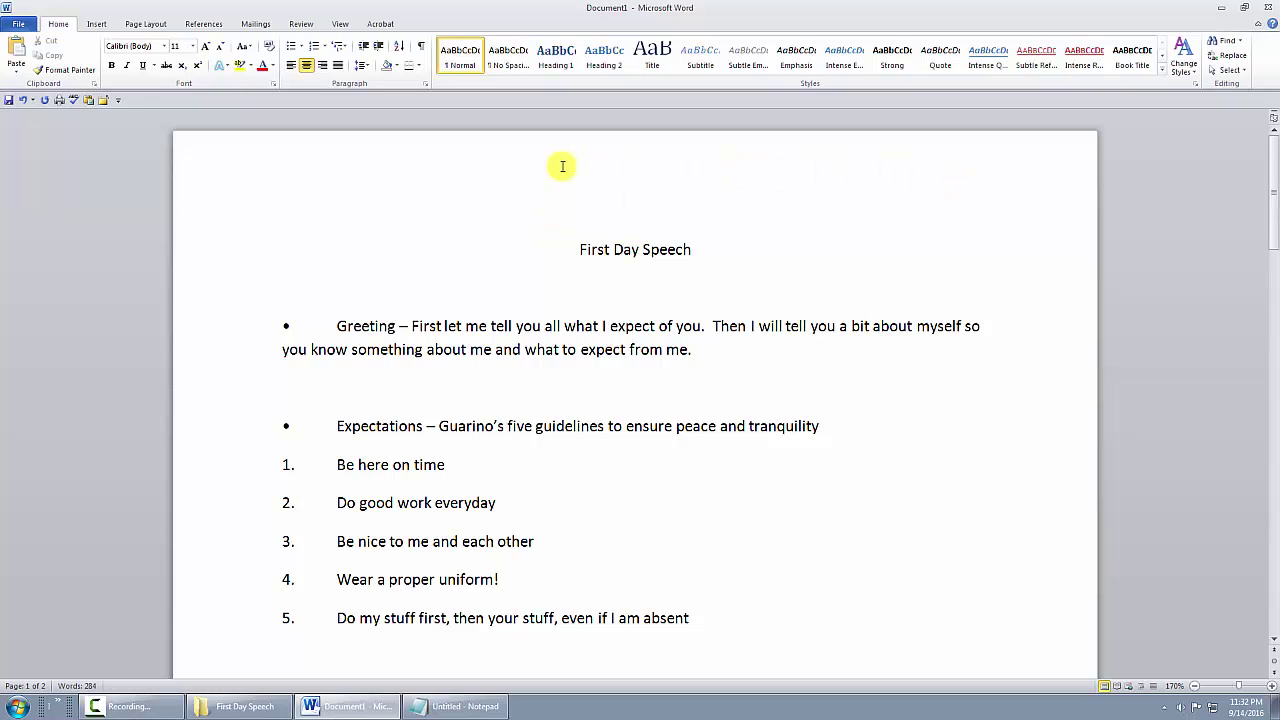
Show the ruler and return to the text formatting commands
left_click(340, 24)
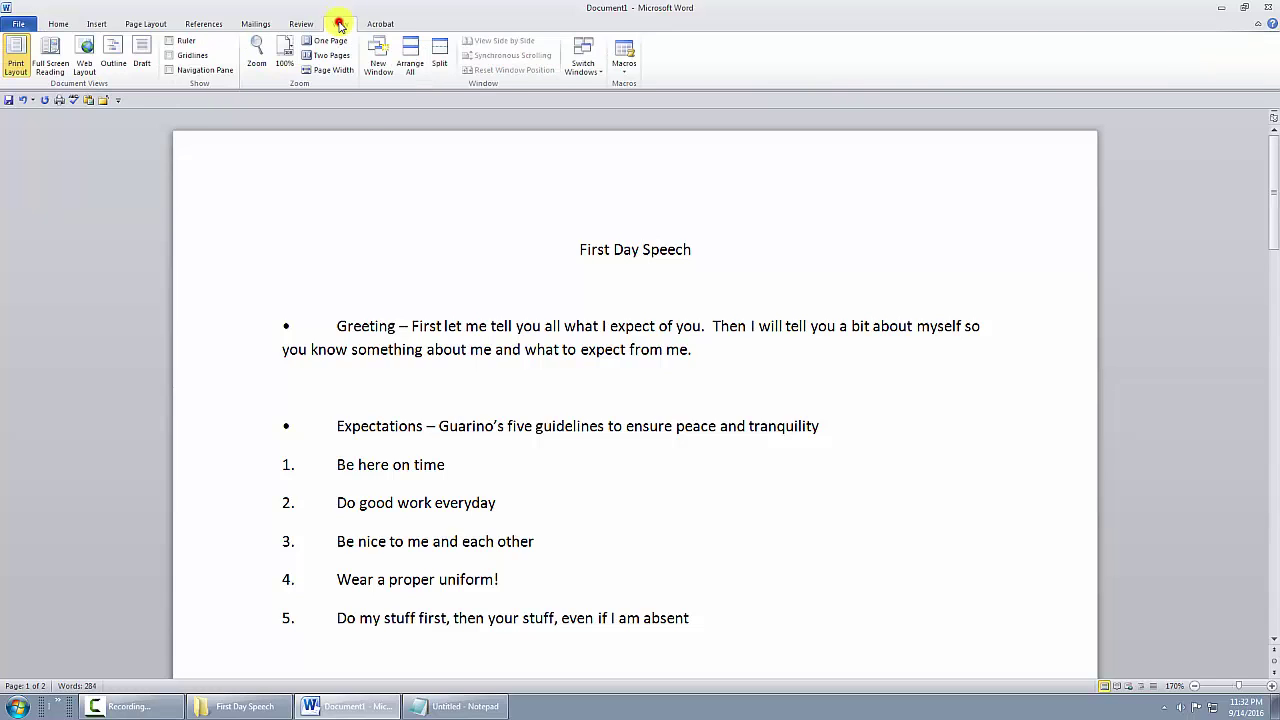
left_click(169, 41)
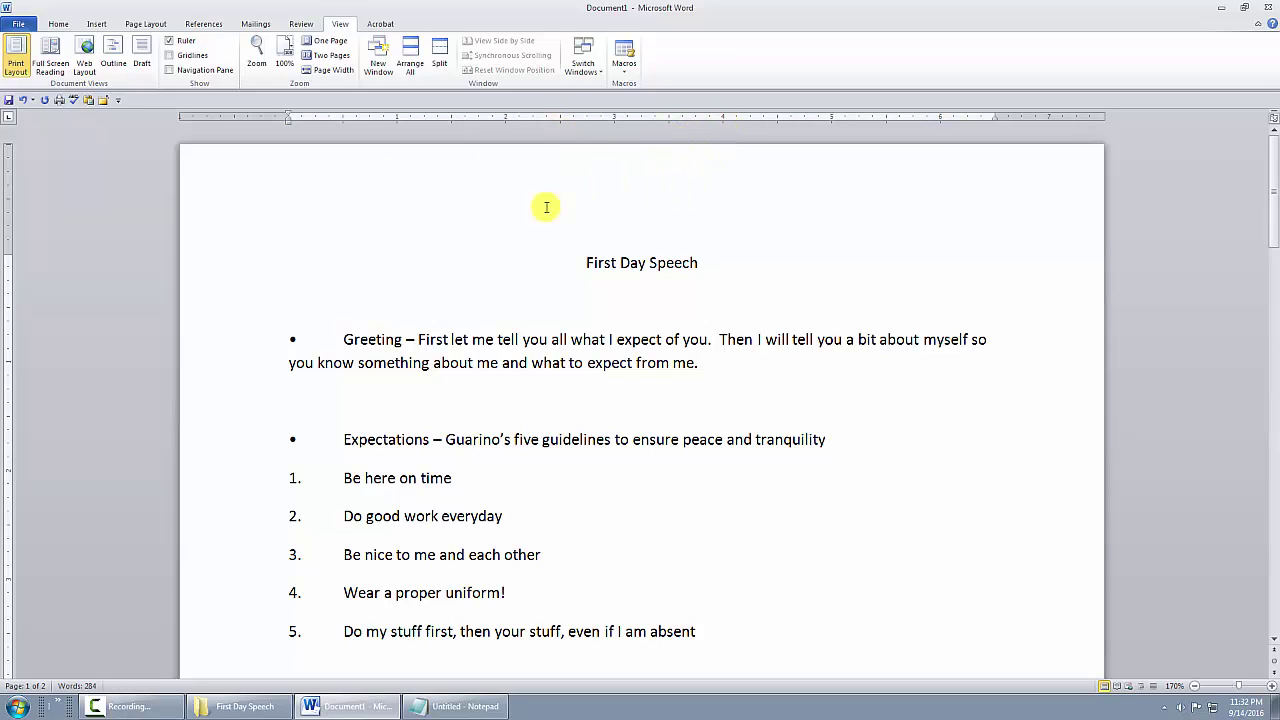
left_click(58, 23)
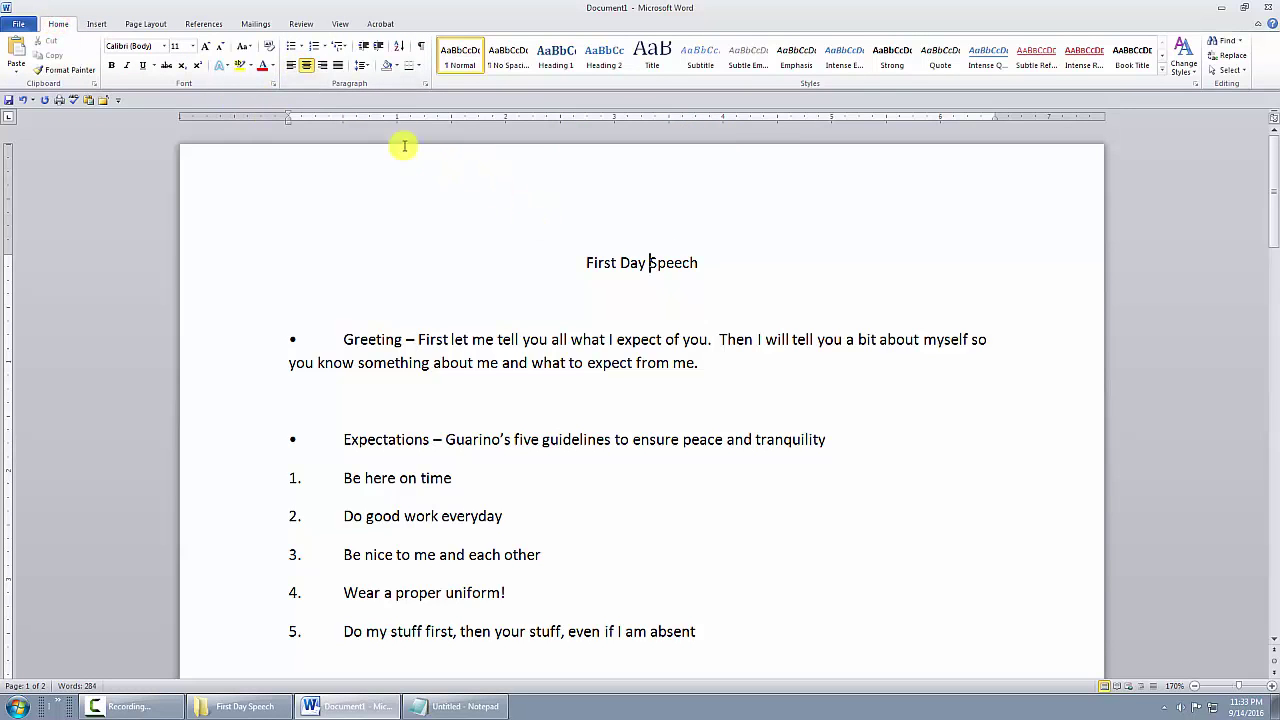
Left-align the First Day Speech title and push it to the middle of the line with leading spaces
left_click(290, 67)
left_click(290, 262)
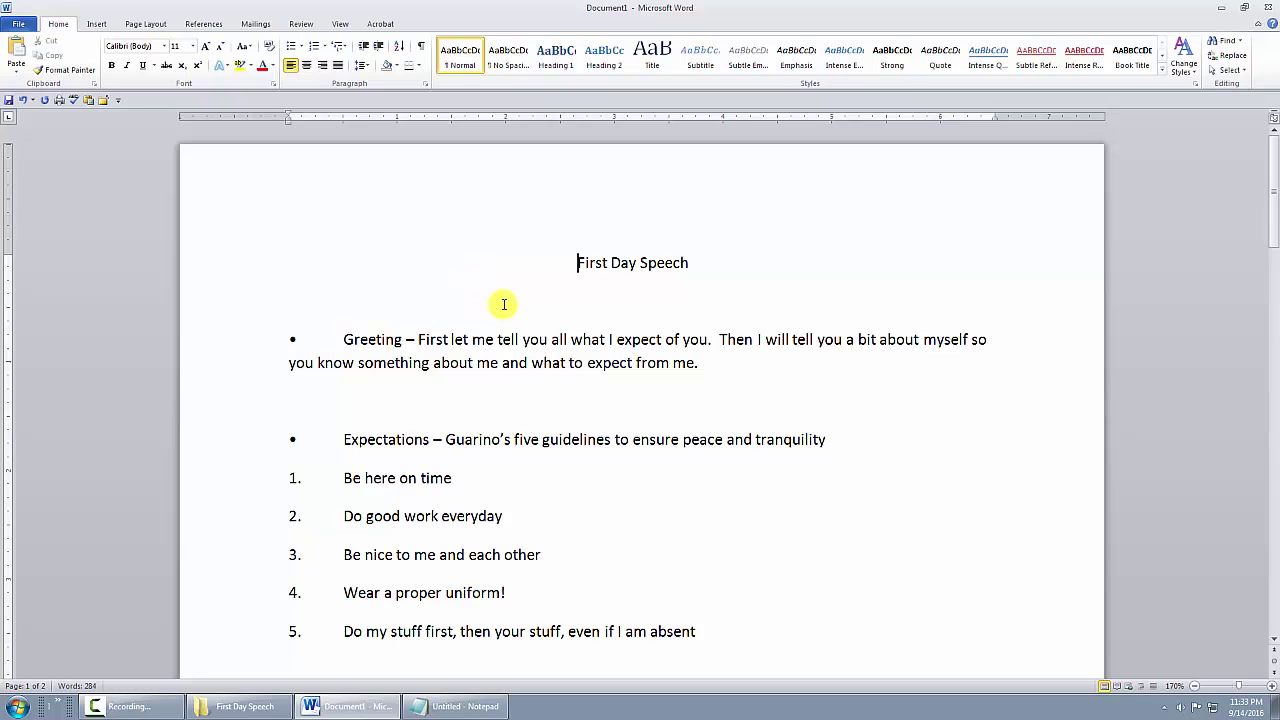
Insert the teacher's name and "of the school year 1617" before the word "Speech" in the title
key("Right")
key("Right")
key("Right")
type("Mr Guarino")
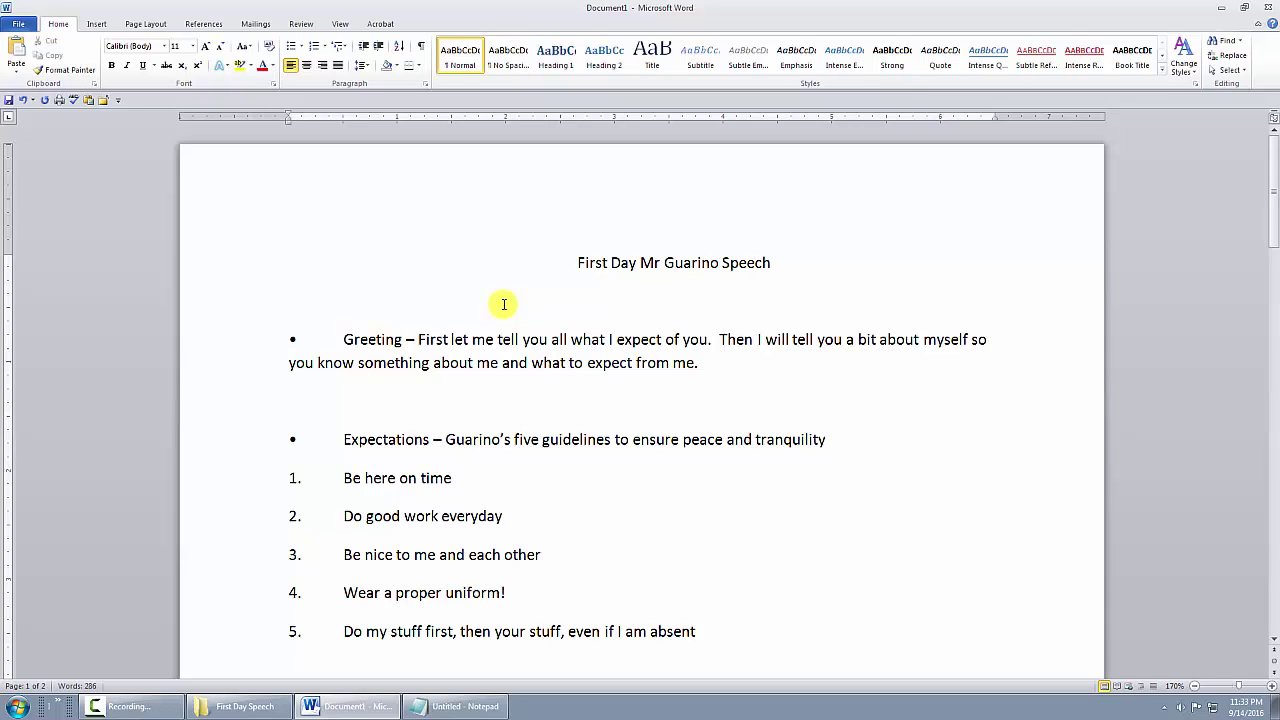
type(" of the school year 1617")
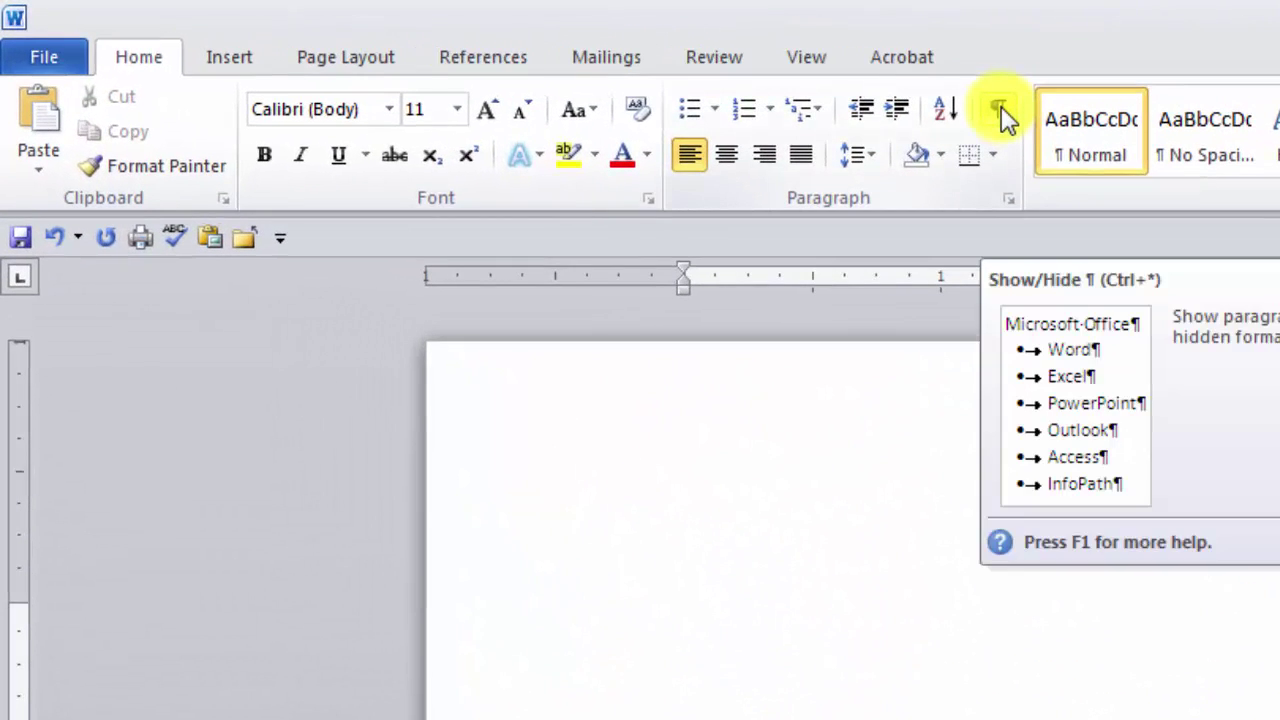
Show the formatting marks and highlight title spaces, the empty paragraph mark and the tab before Greeting to examine them
left_click(1002, 114)
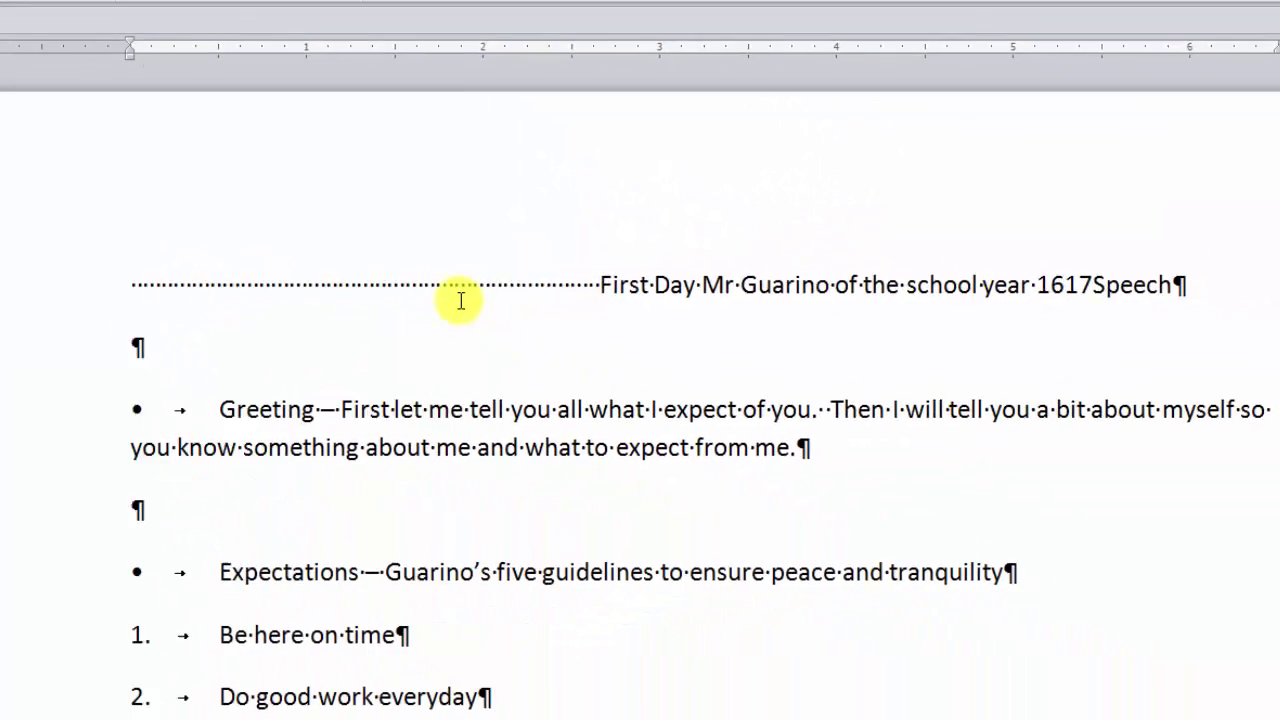
left_click_drag(1131, 628, 1058, 622)
left_click_drag(363, 272, 334, 272)
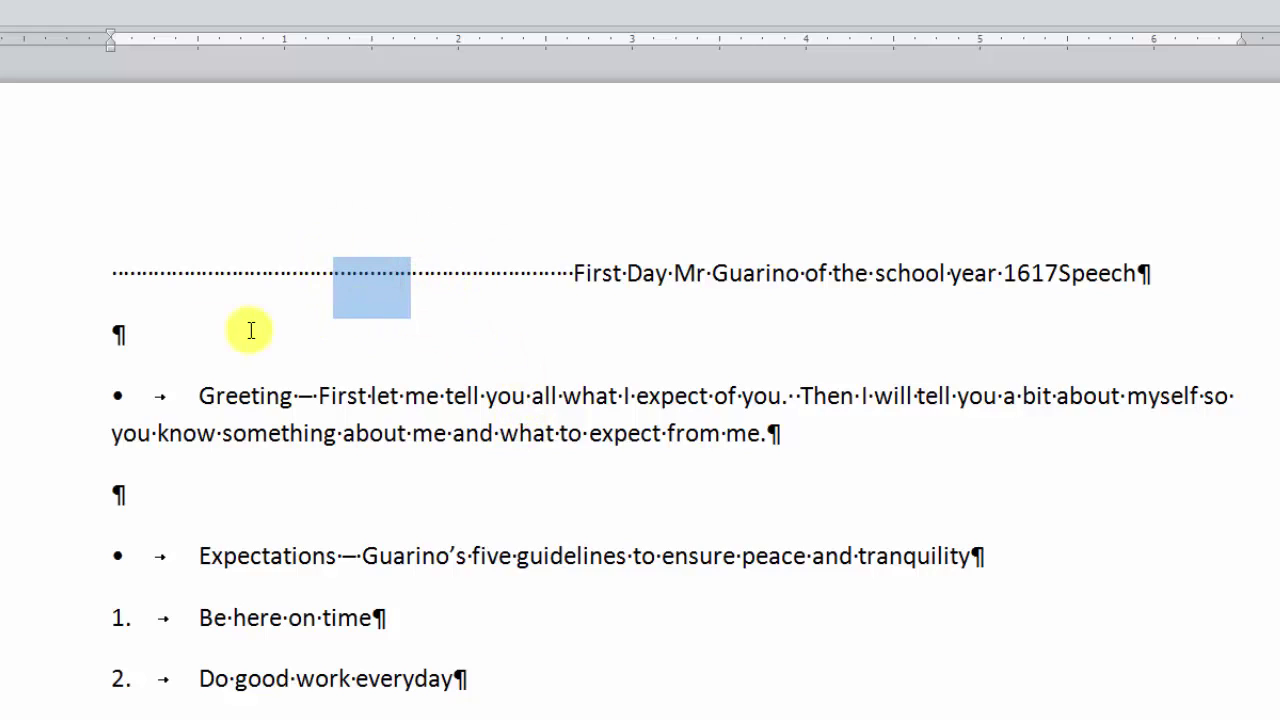
left_click(120, 333)
double_click(116, 332)
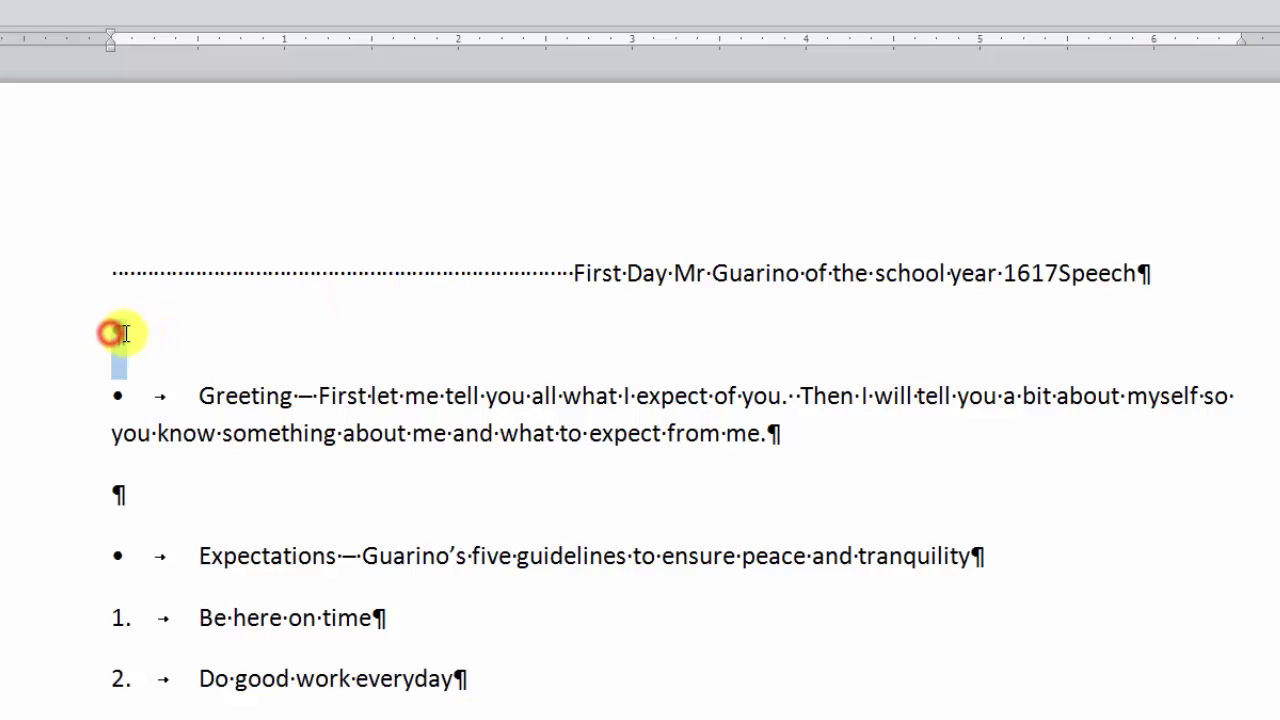
double_click(158, 395)
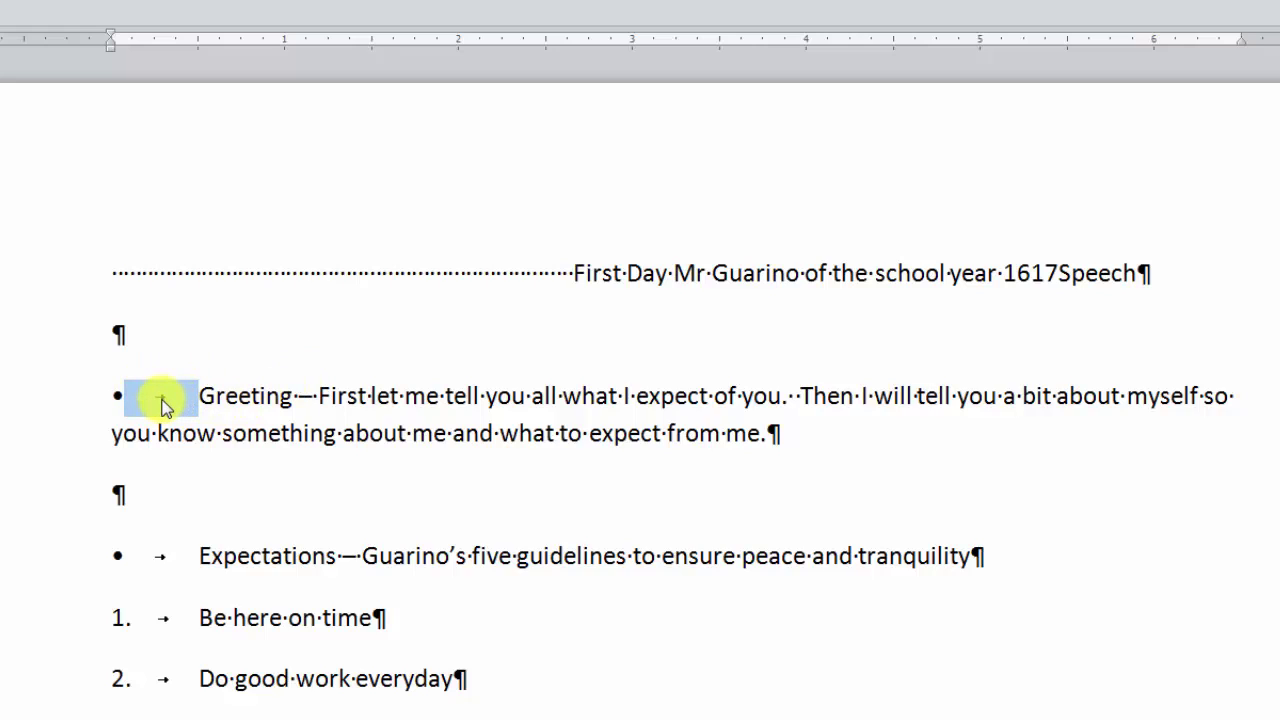
left_click(132, 340)
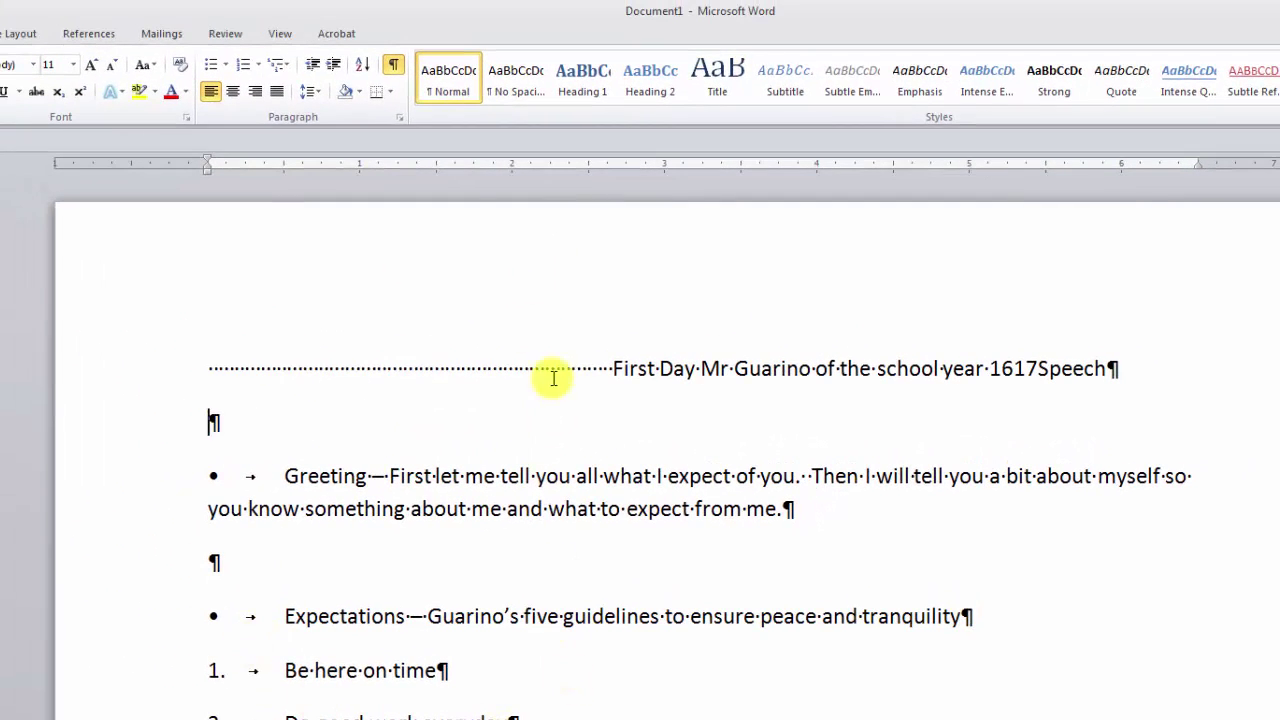
Toggle the formatting marks to compare both views, leaving them hidden
left_click(393, 70)
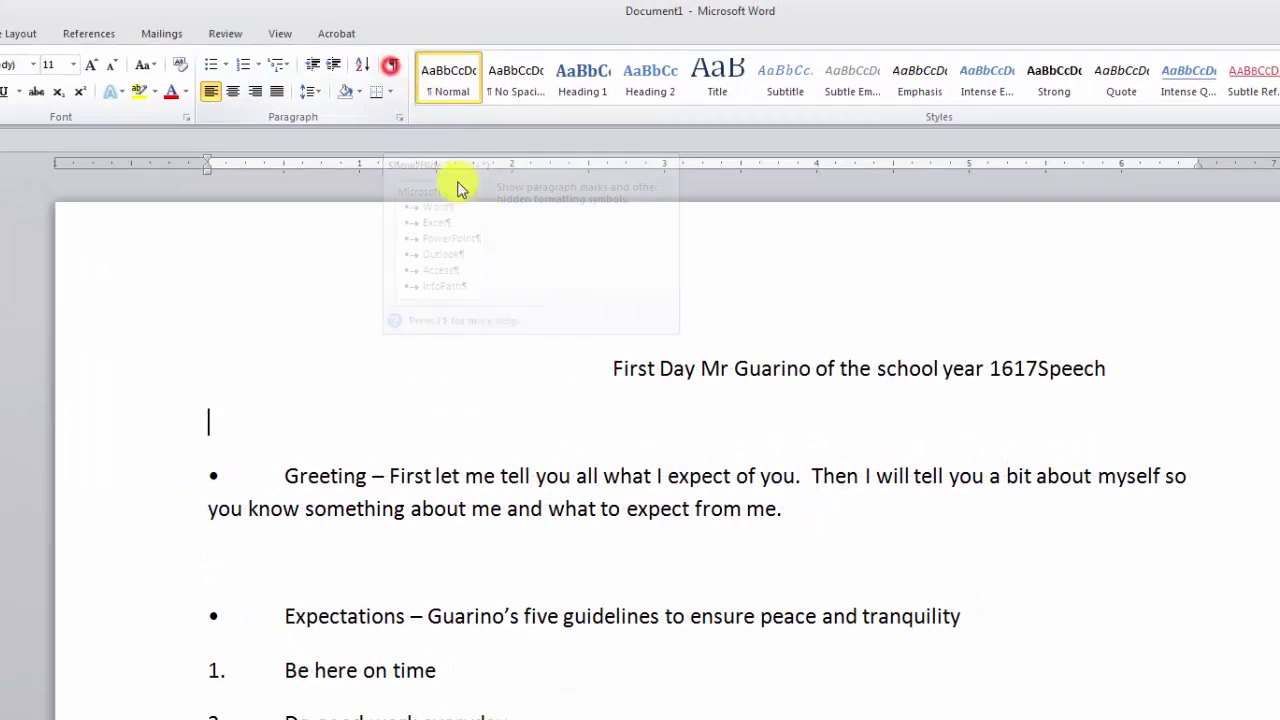
left_click(395, 67)
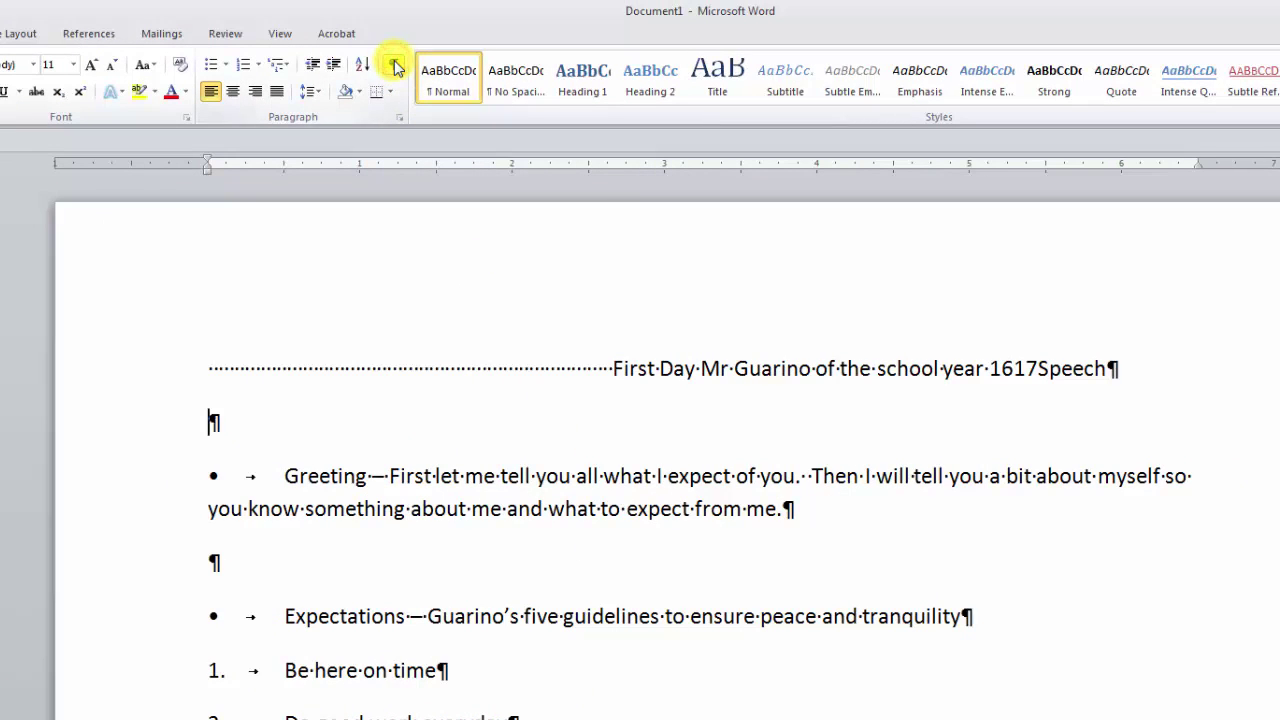
left_click(395, 67)
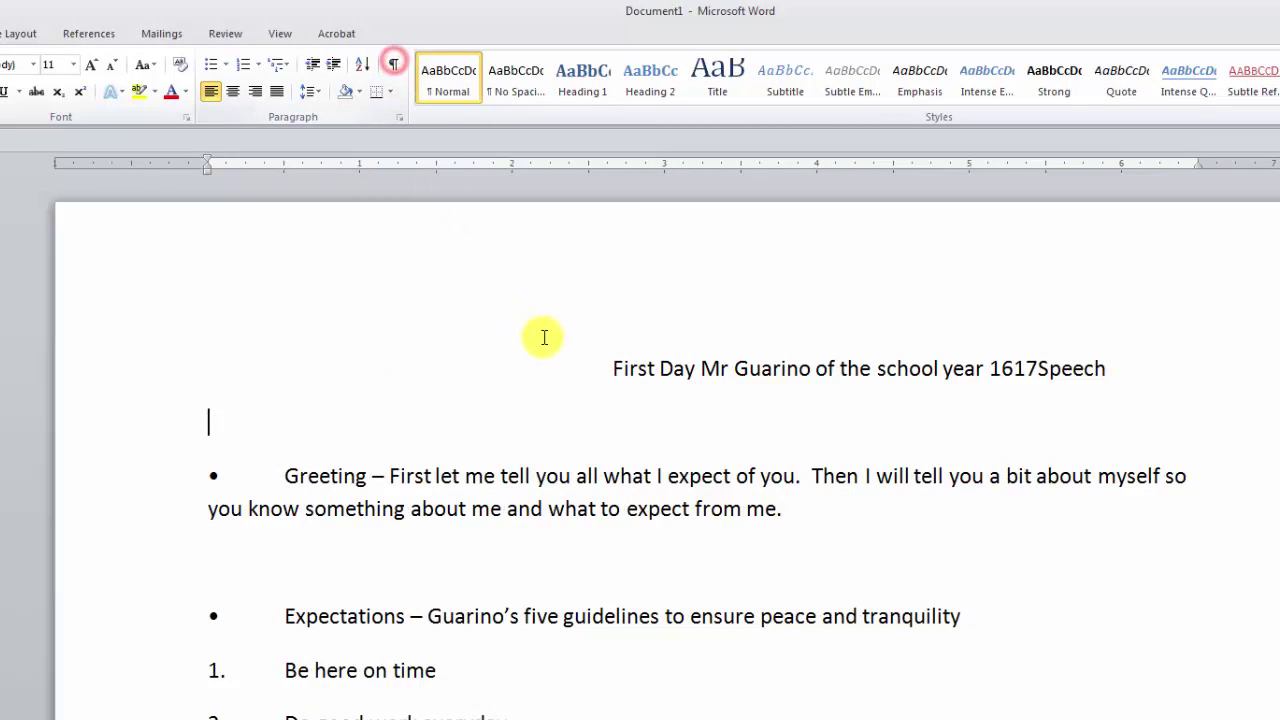
Delete all leading spaces before the title and center it with paragraph alignment
left_click(609, 364)
key("BackSpace")
key("BackSpace")
key("BackSpace")
key("BackSpace")
key("BackSpace")
key("BackSpace")
key("BackSpace")
key("BackSpace")
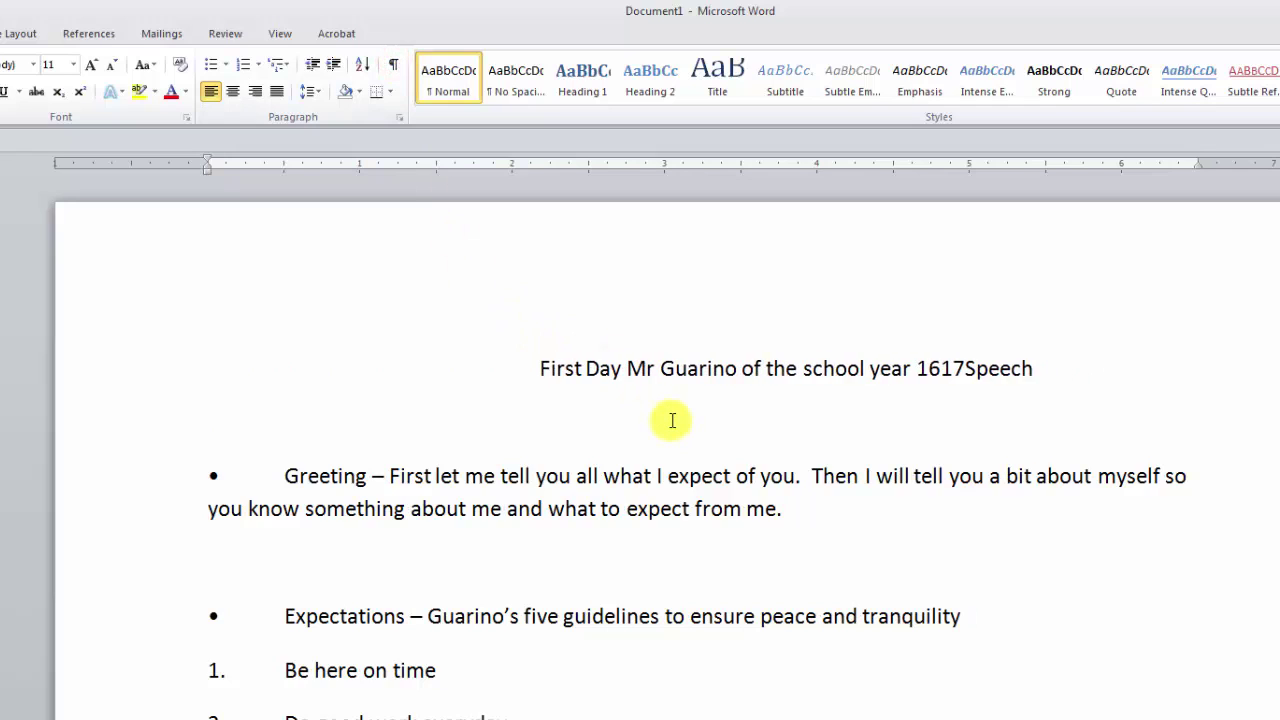
key("BackSpace")
key("BackSpace")
key("BackSpace")
key("BackSpace")
key("BackSpace")
key("BackSpace")
key("BackSpace")
key("BackSpace")
key("BackSpace")
key("BackSpace")
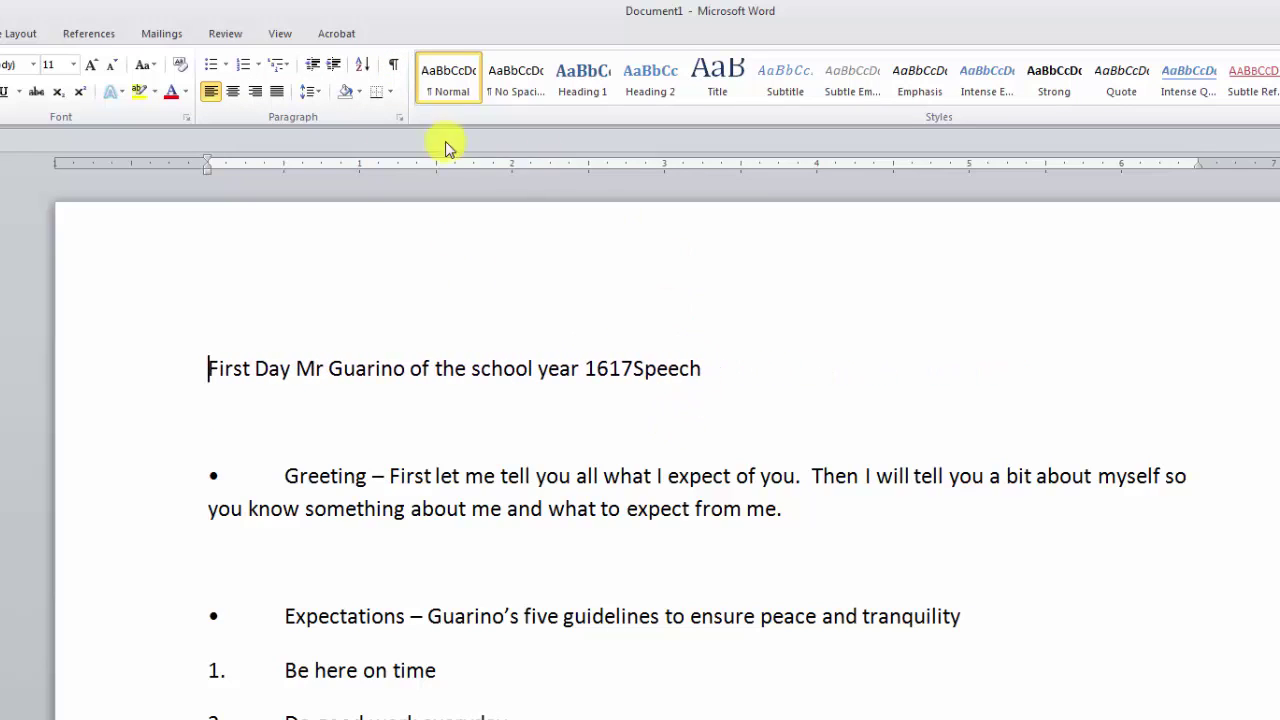
left_click(232, 92)
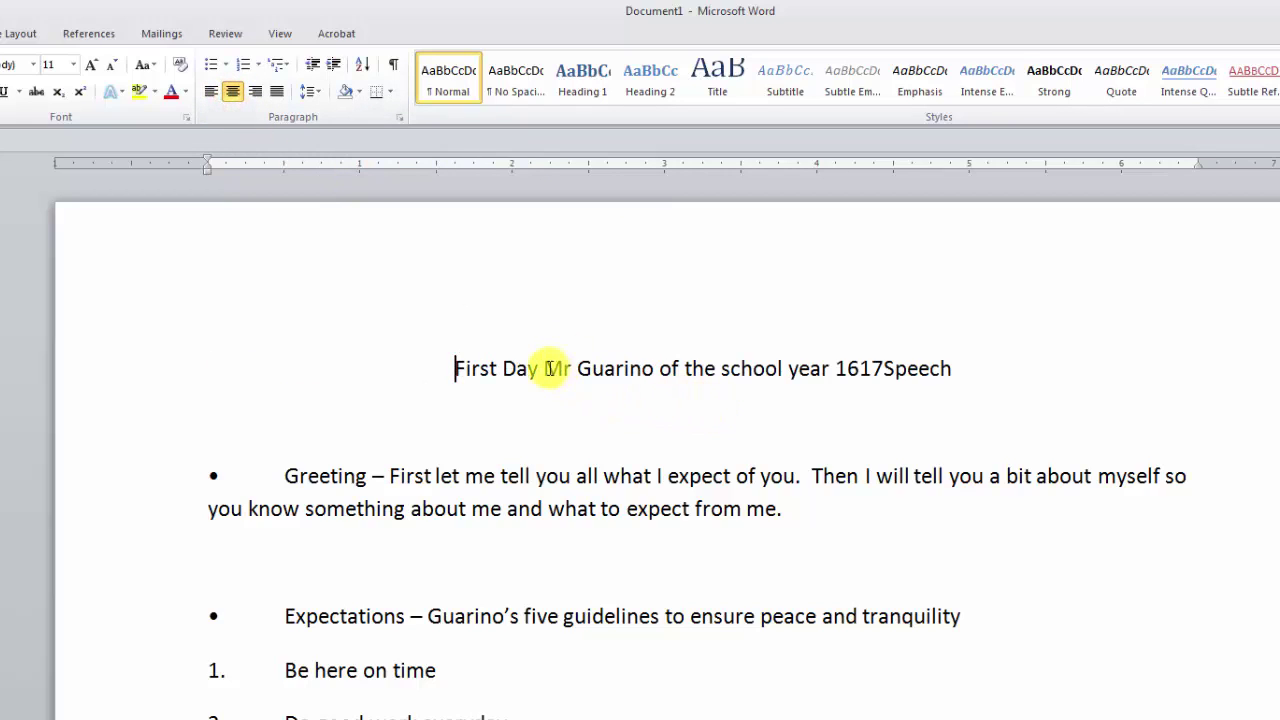
Delete the teacher's name and "of the school year 1617" from the title, leaving "First Day Speech"
key("Delete")
key("Delete")
key("Delete")
key("Delete")
key("Delete")
key("Delete")
key("Delete")
key("Delete")
key("Delete")
key("Delete")
key("Delete")
key("Delete")
key("Delete")
key("Delete")
key("Delete")
key("Delete")
key("Delete")
key("Delete")
key("Delete")
key("Delete")
key("Delete")
key("Delete")
key("Delete")
key("Delete")
key("Delete")
key("Delete")
key("Delete")
key("Delete")
key("Delete")
key("Delete")
key("Delete")
key("Delete")
key("Delete")
key("Delete")
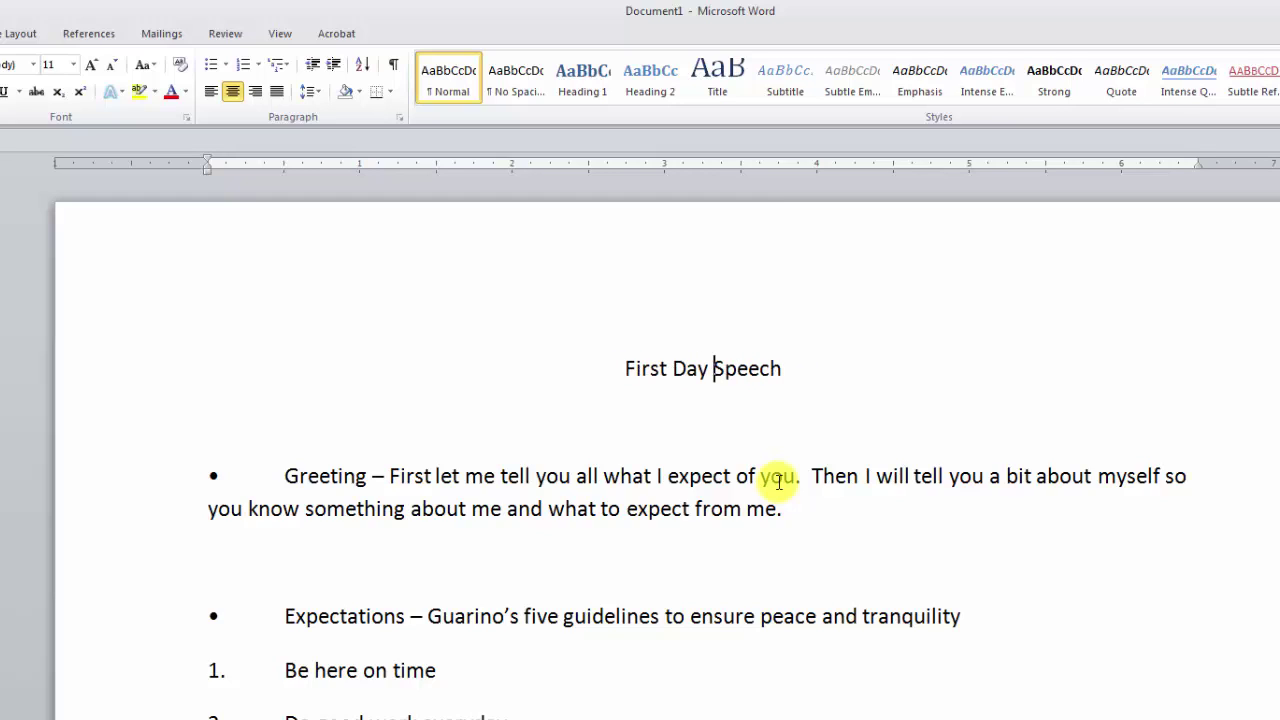
Try the centering by inserting filler text before "Speech" in the title, and delete the filler again
type("Mr guaf")
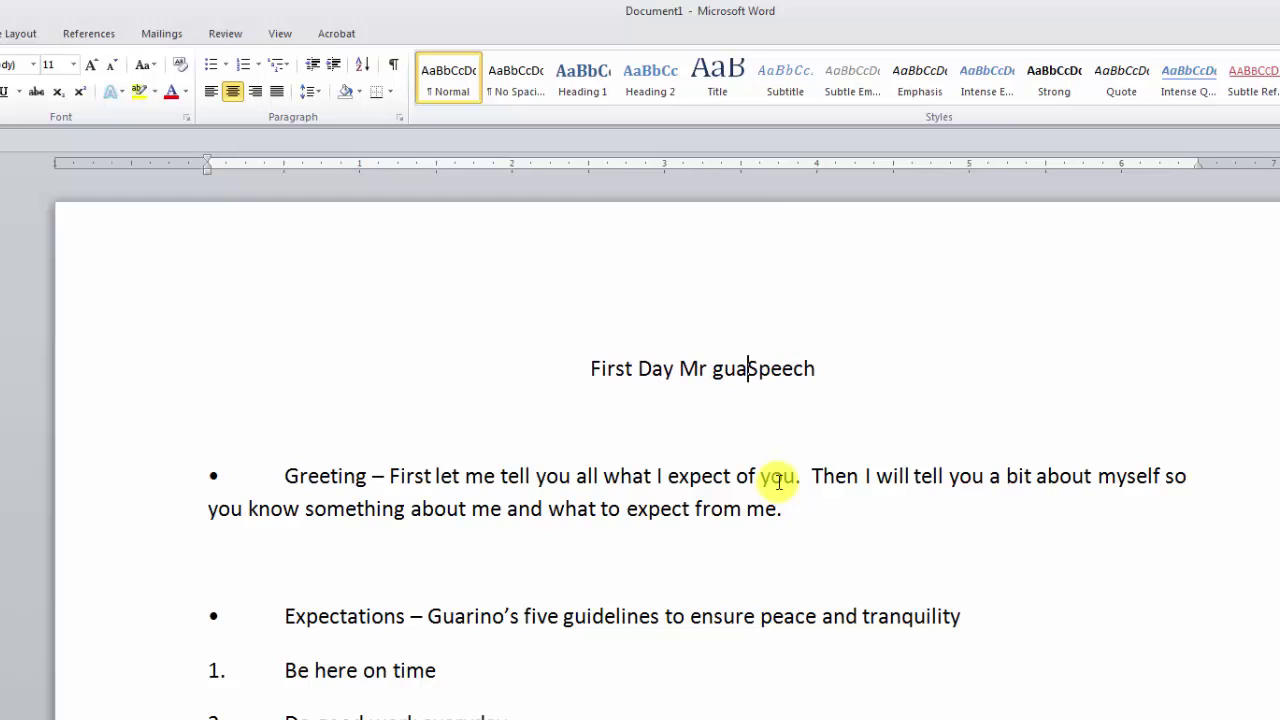
type("djkfdjkfkdfjkdfjkdfjkdfj")
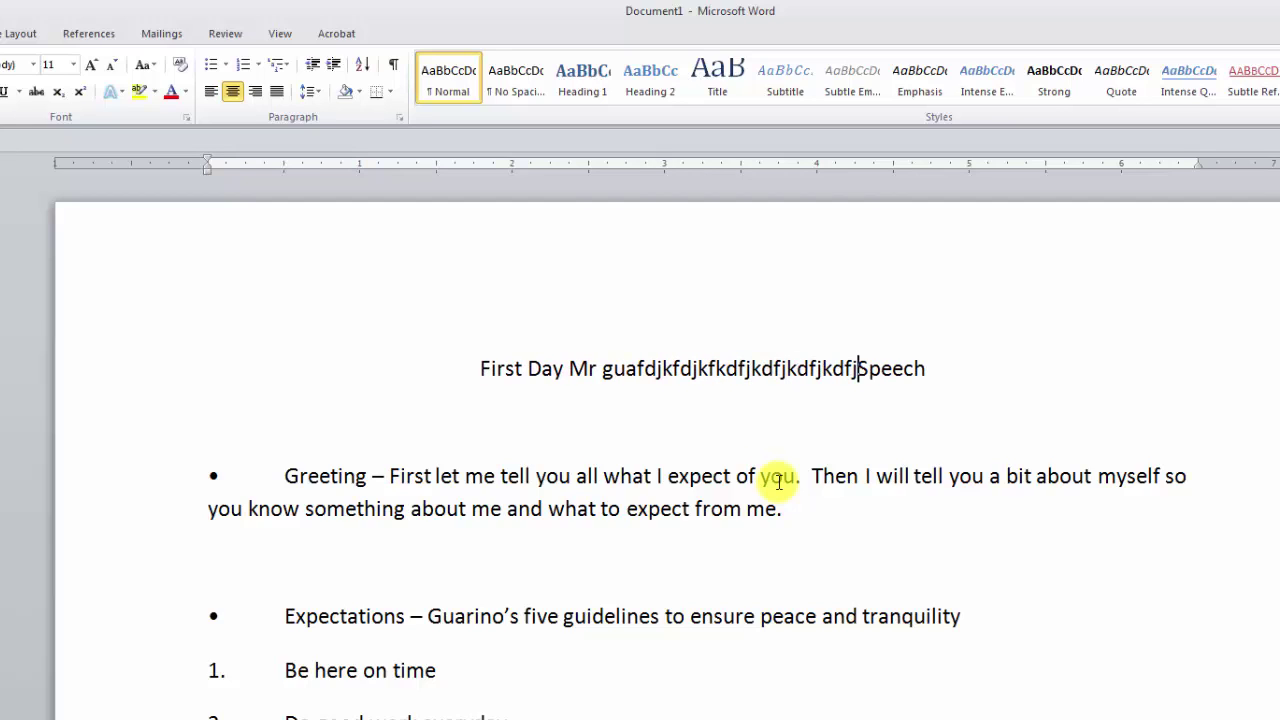
key("BackSpace")
key("BackSpace")
key("BackSpace")
key("BackSpace")
key("BackSpace")
key("BackSpace")
key("BackSpace")
key("BackSpace")
key("BackSpace")
key("BackSpace")
key("BackSpace")
key("BackSpace")
key("BackSpace")
key("BackSpace")
key("BackSpace")
key("BackSpace")
key("BackSpace")
key("BackSpace")
key("BackSpace")
key("BackSpace")
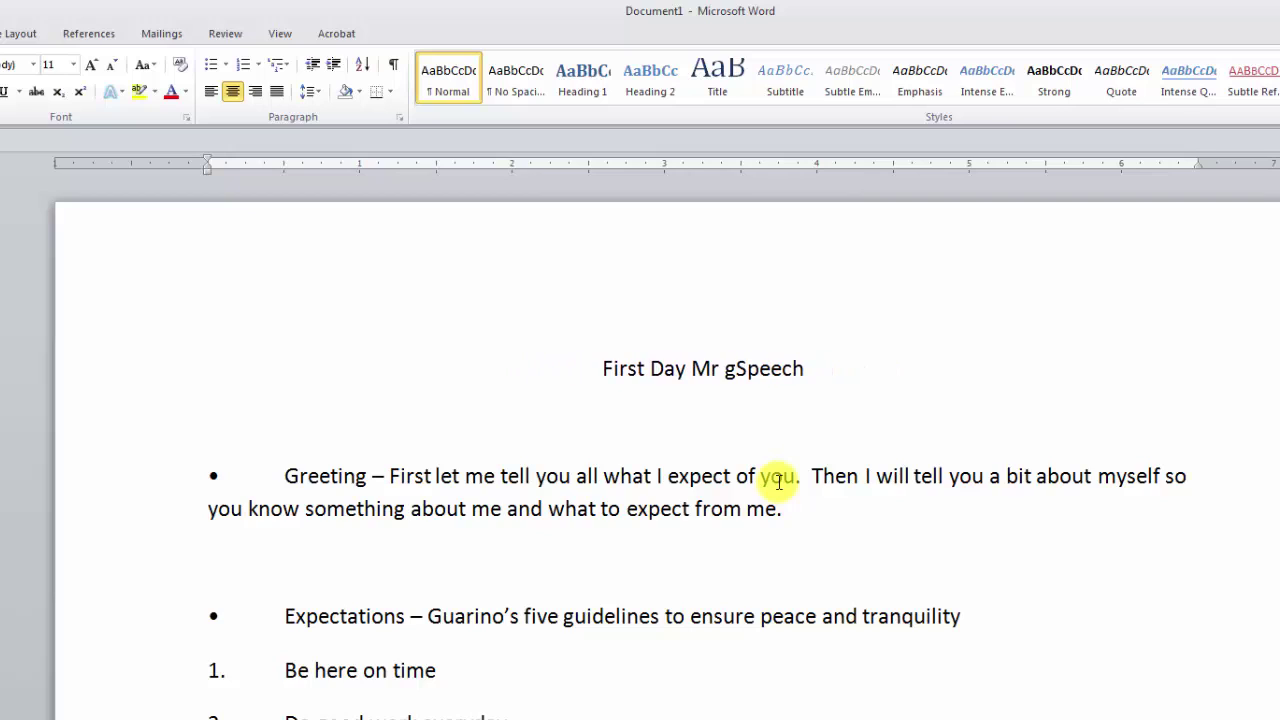
key("BackSpace")
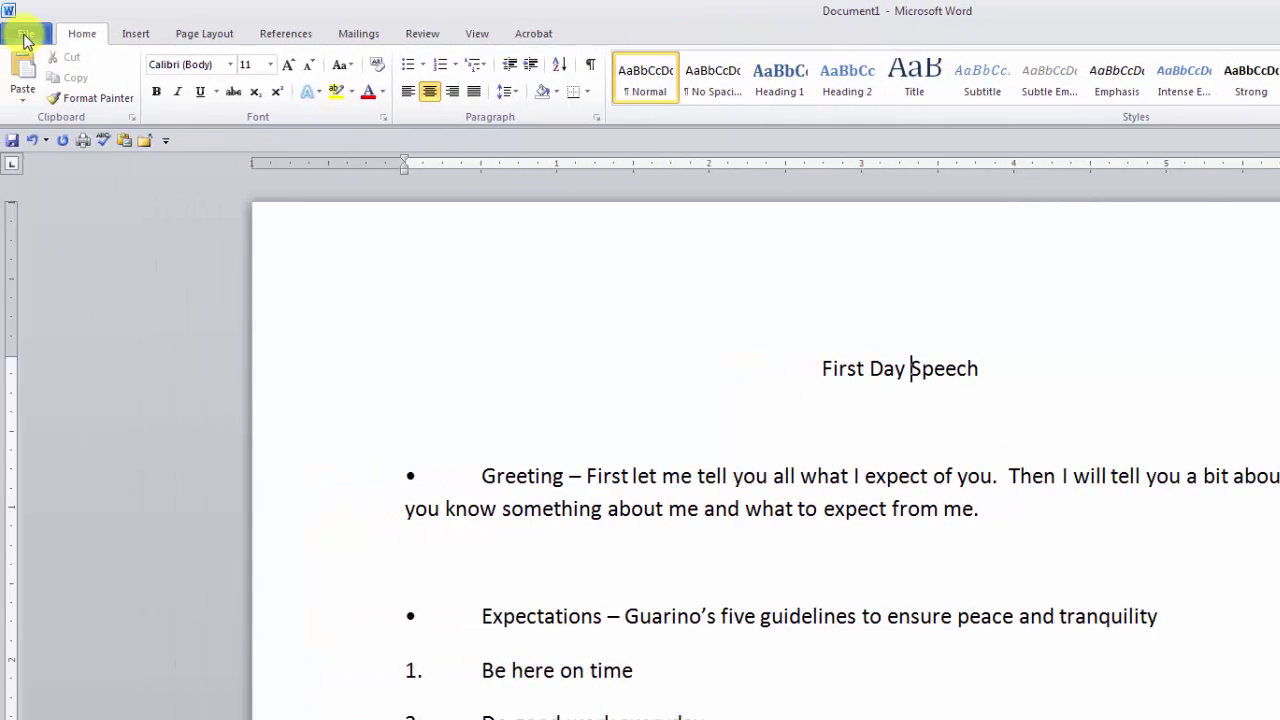
Save the document in the Documents library as a Word document named "First Day Speech" followed by the author's name
left_click(25, 38)
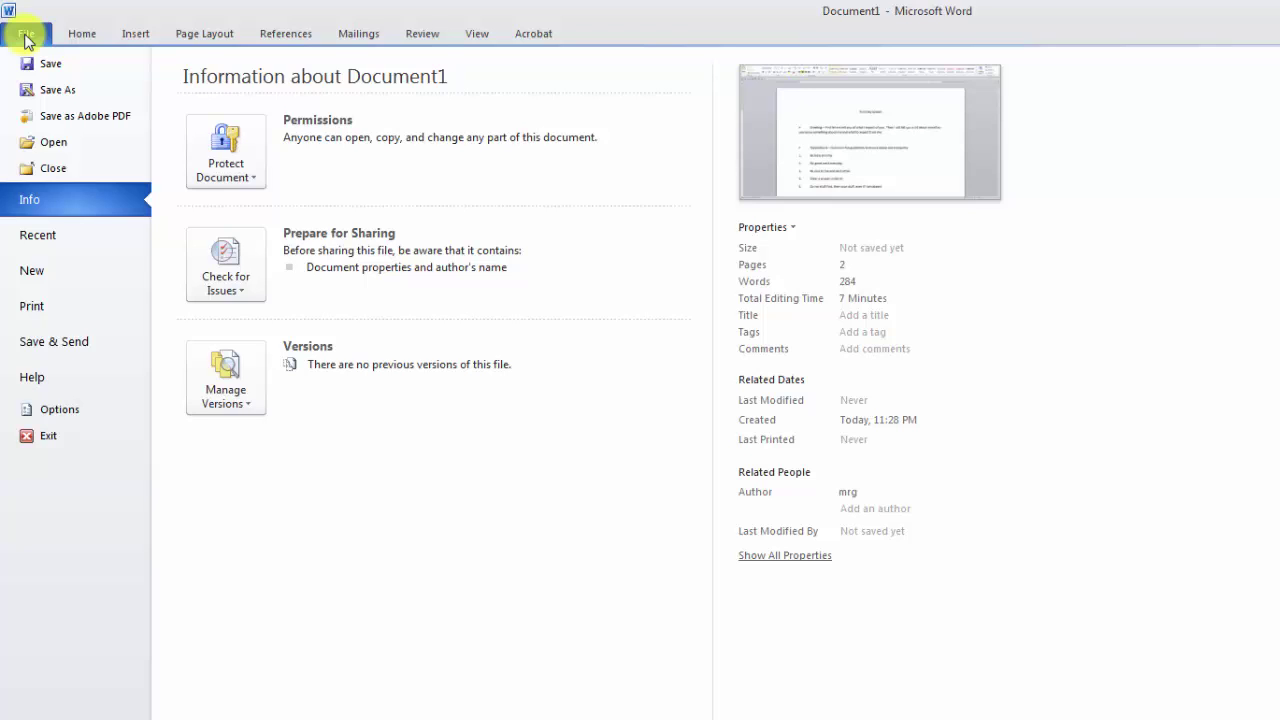
left_click(57, 90)
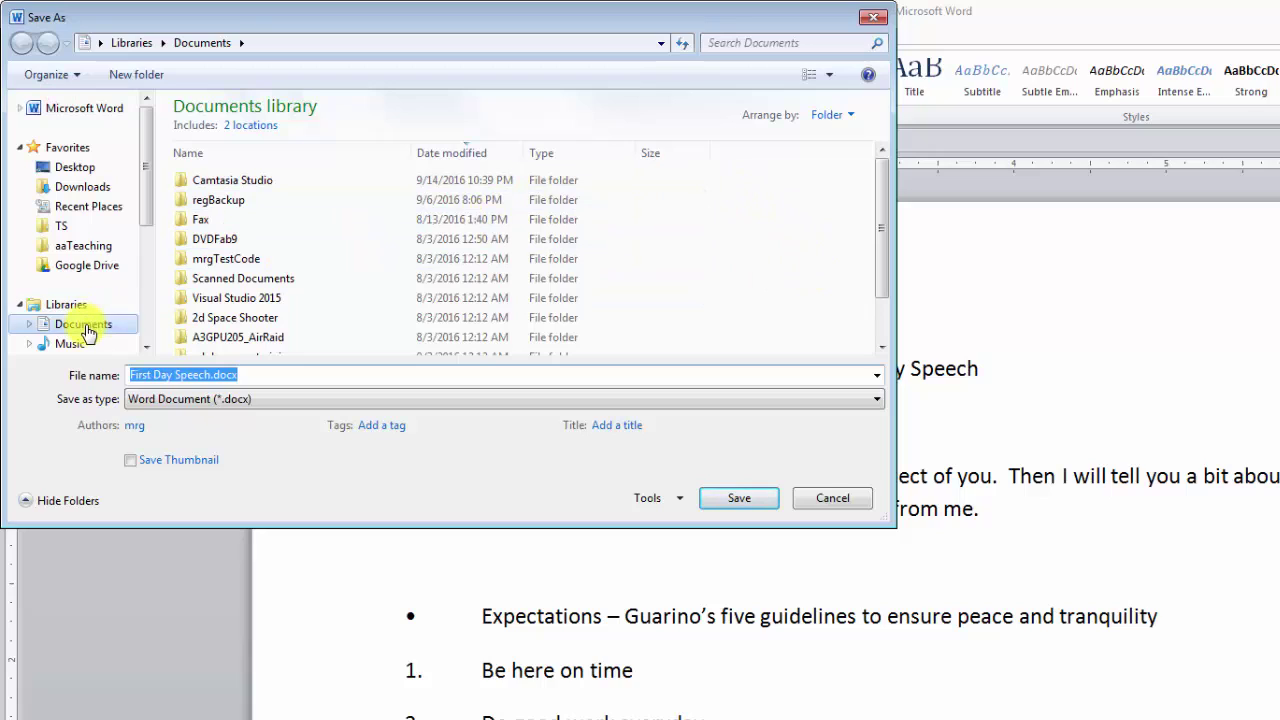
left_click(265, 376)
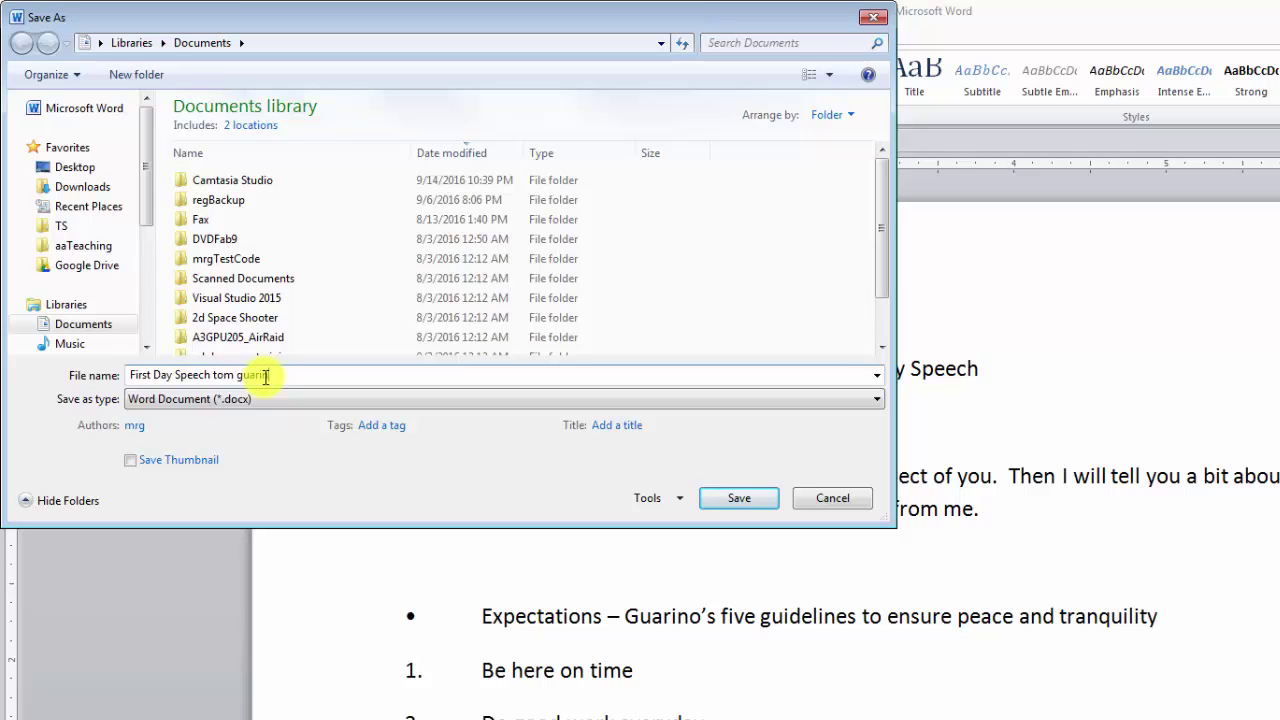
left_click(745, 498)
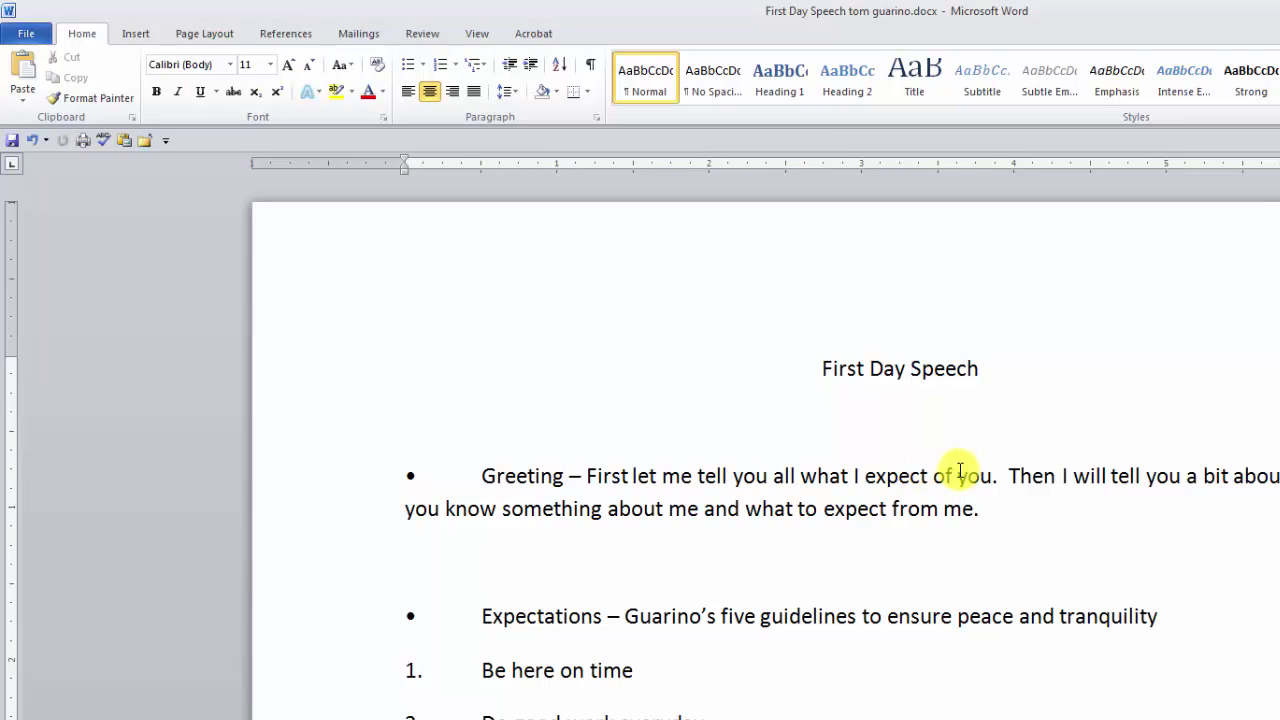
Remove the pasted bullet characters and tabs before the Greeting and Expectations paragraphs
left_click(481, 475)
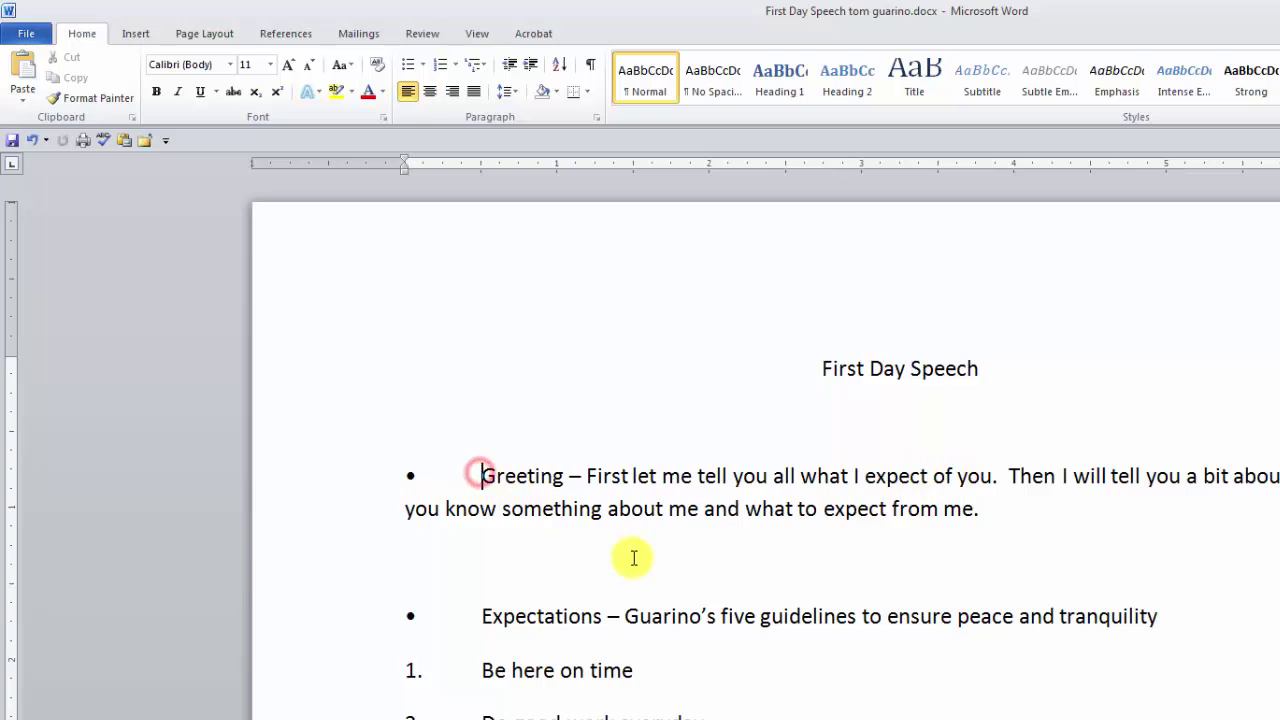
key("BackSpace")
key("BackSpace")
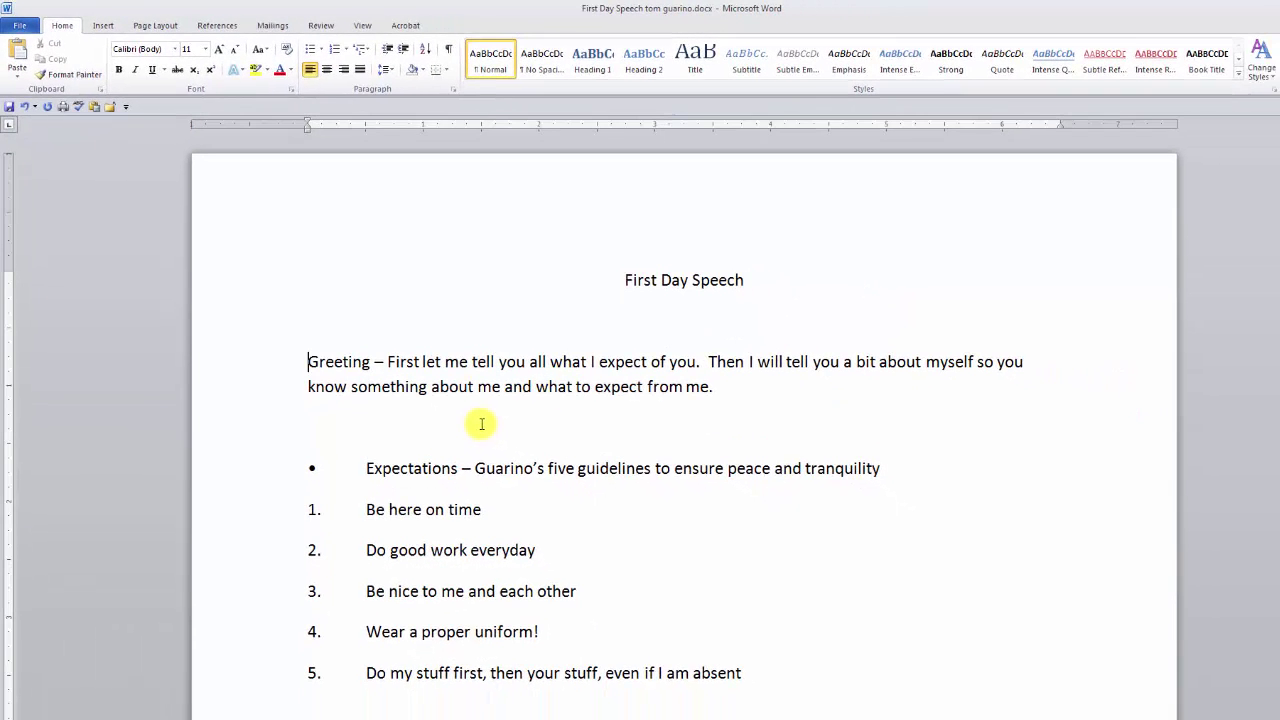
left_click(367, 468)
key("BackSpace")
key("BackSpace")
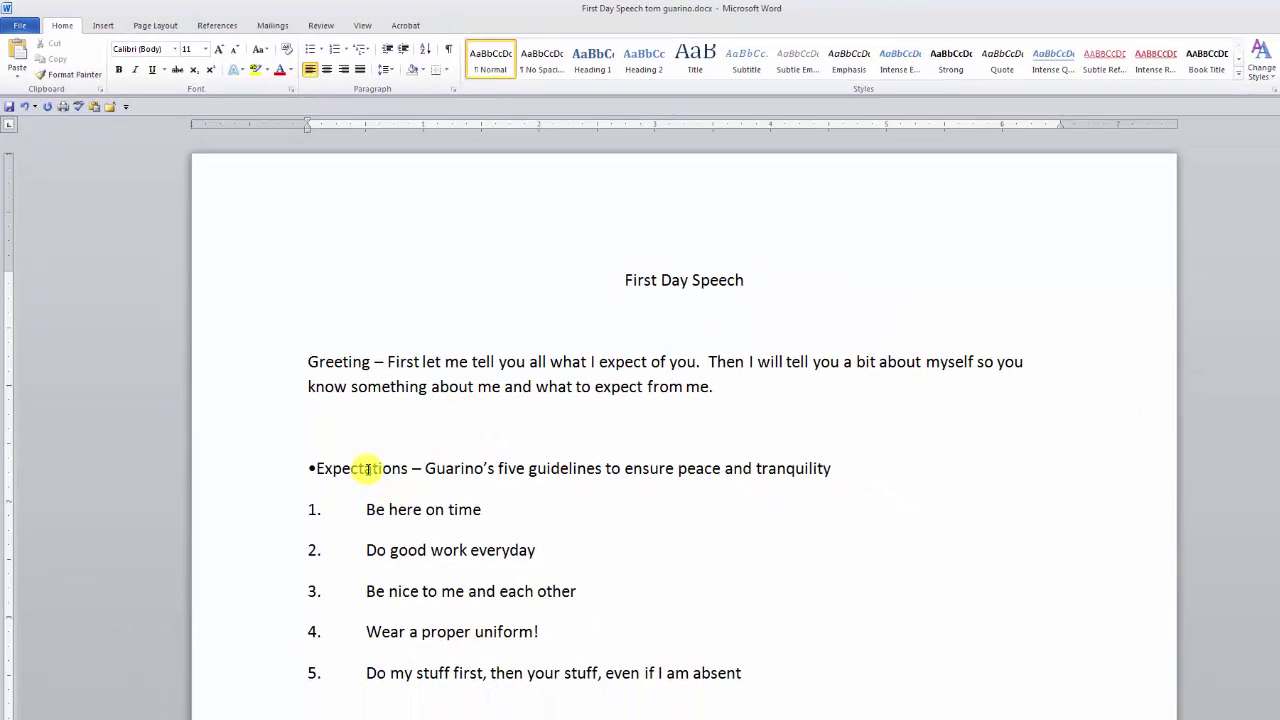
Remove the pasted numbers and tabs before the guideline lines under Expectations, starting with "Be here on time"
left_click(366, 509)
key("BackSpace")
key("BackSpace")
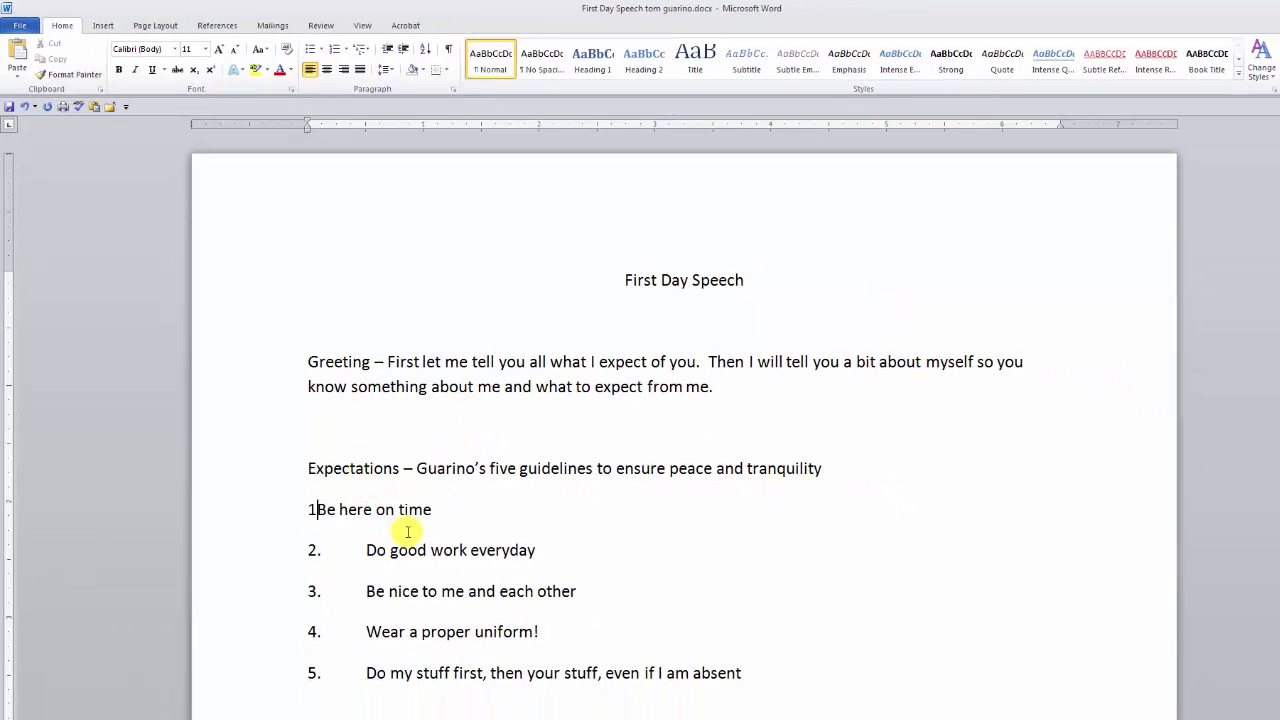
left_click(366, 550)
key("BackSpace")
key("BackSpace")
left_click(366, 591)
key("BackSpace")
key("BackSpace")
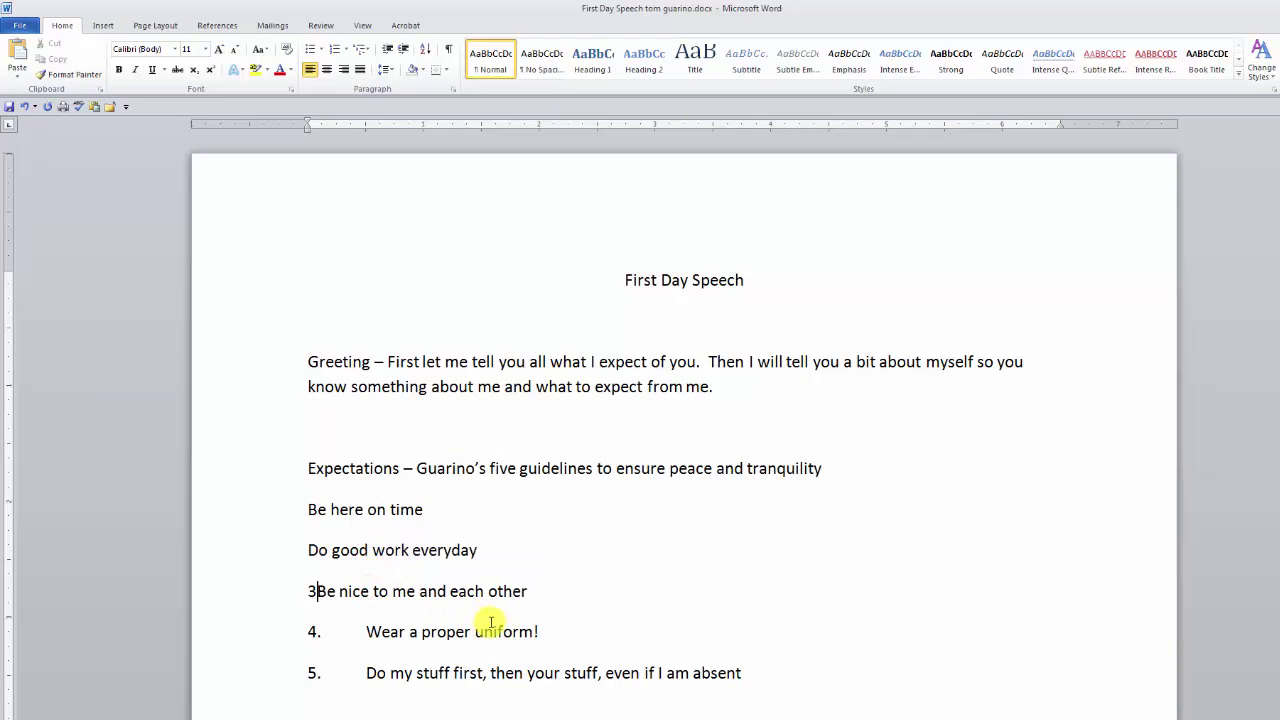
key("BackSpace")
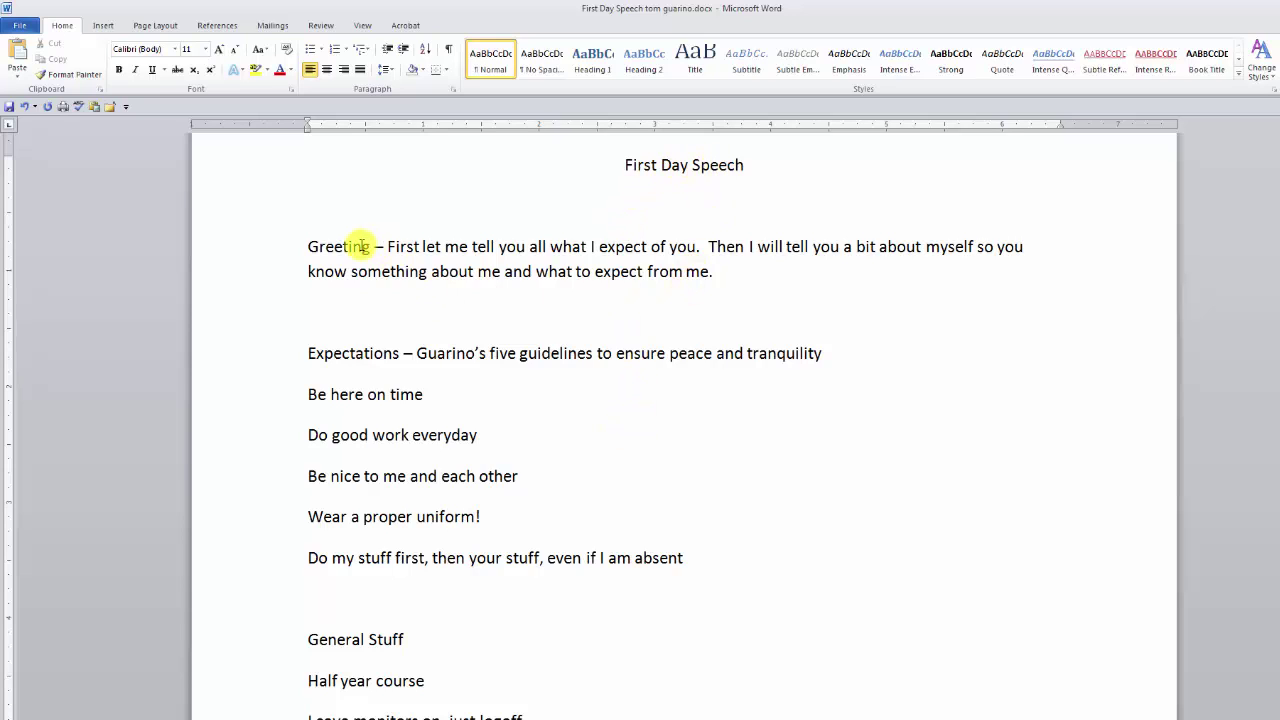
Format the Greeting paragraph and the Expectations line as a bulleted list with round bullets
left_click_drag(309, 246, 720, 255)
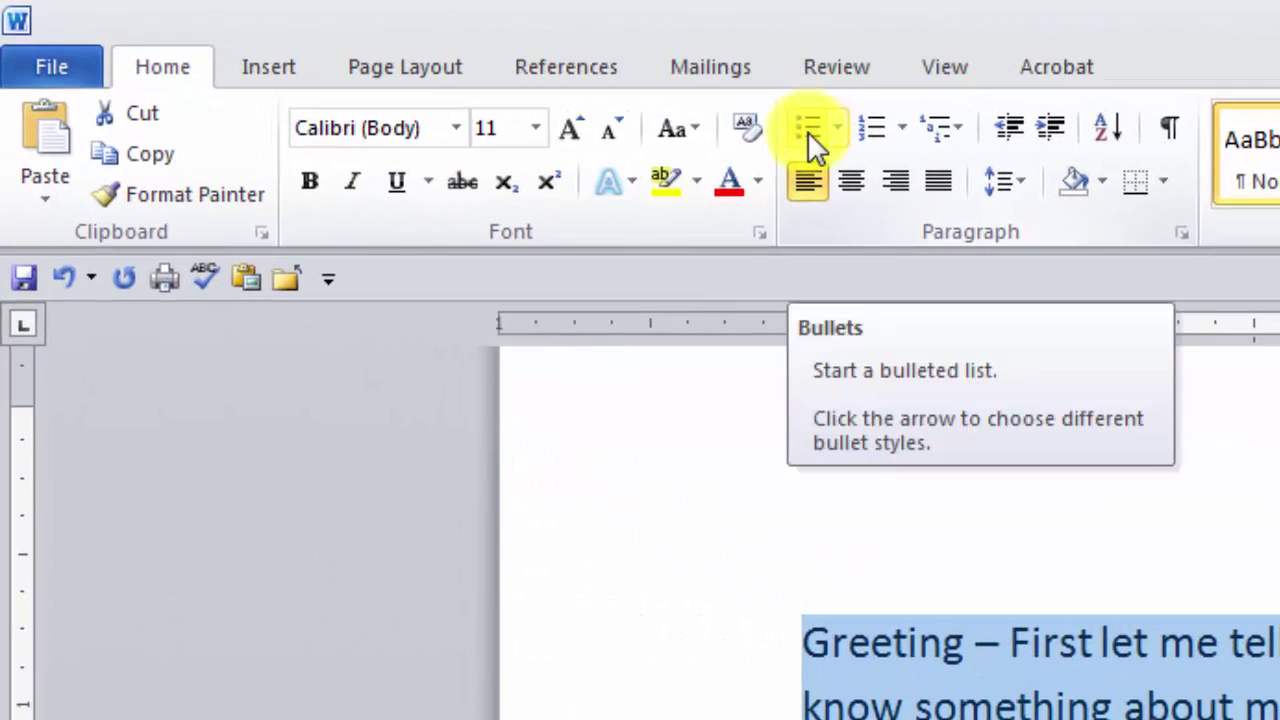
left_click(839, 124)
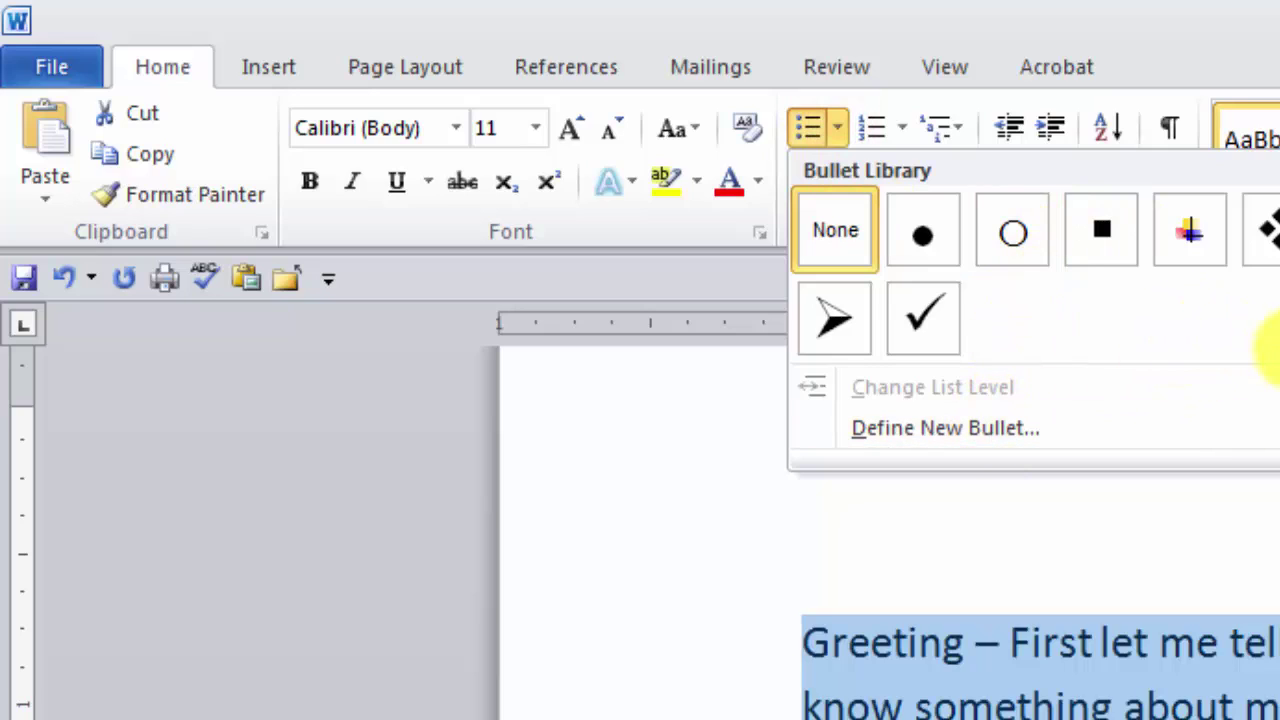
left_click(835, 127)
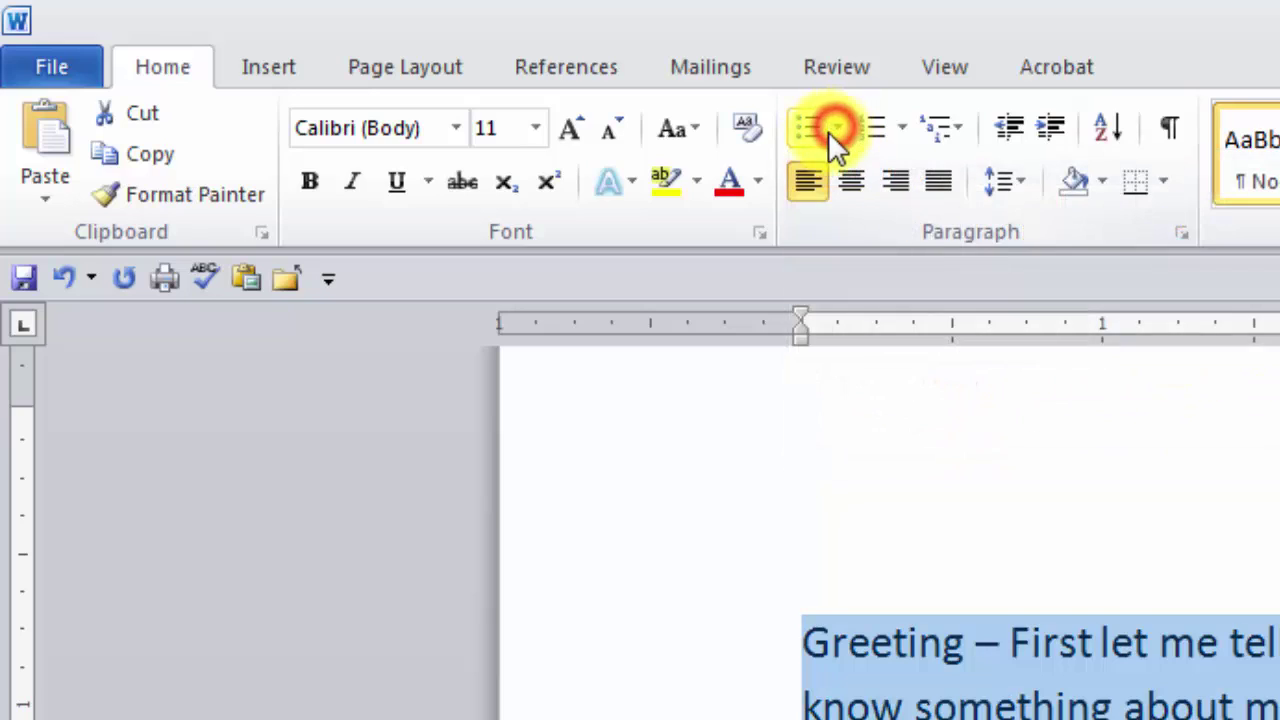
left_click(680, 108)
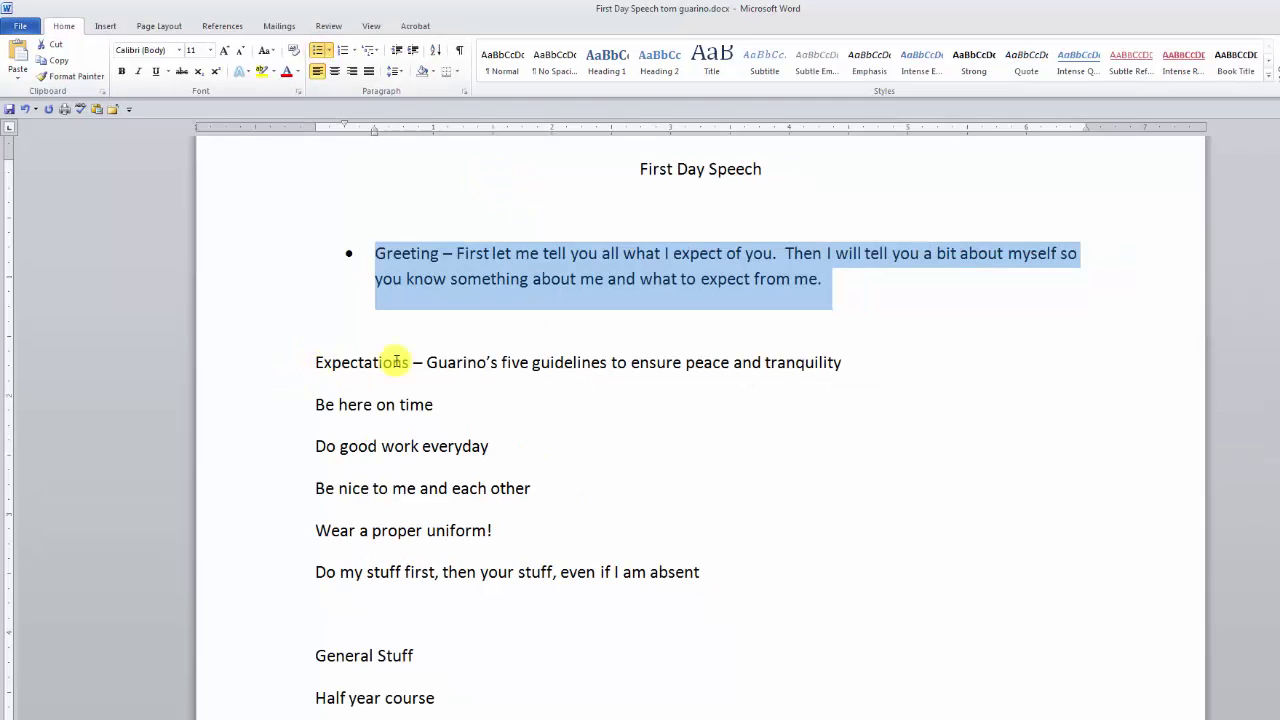
left_click(281, 367)
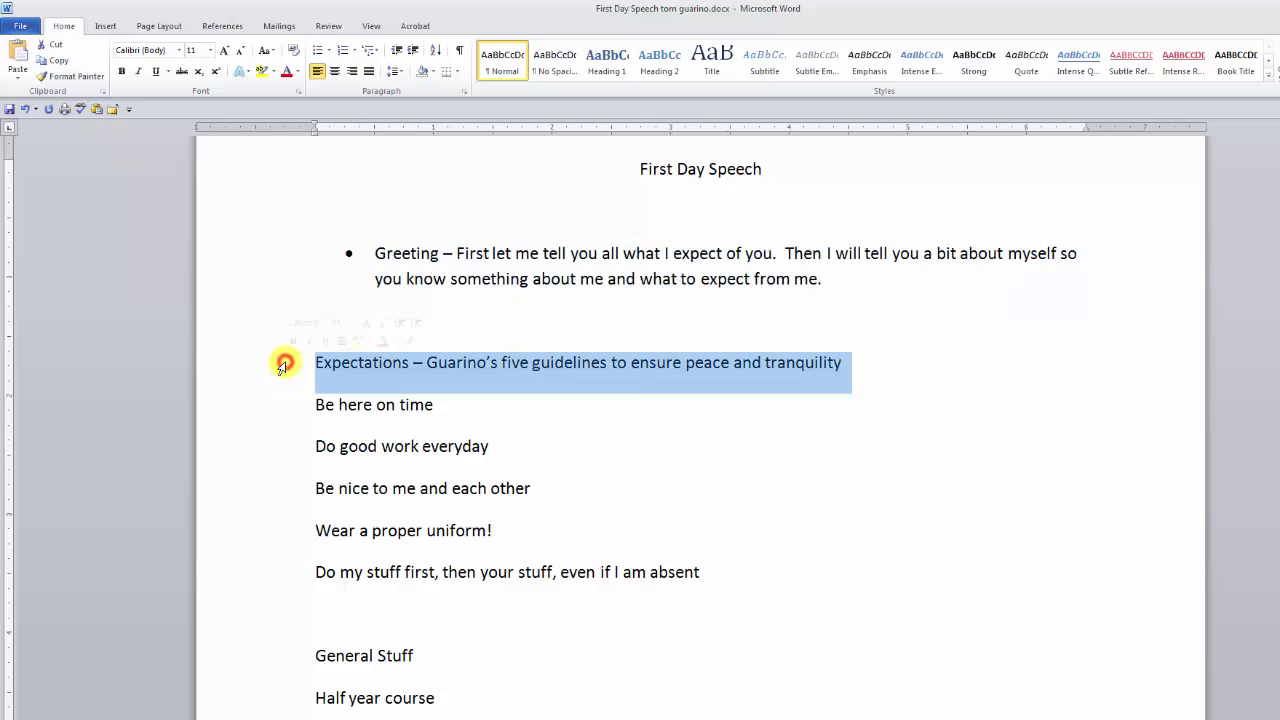
left_click(316, 50)
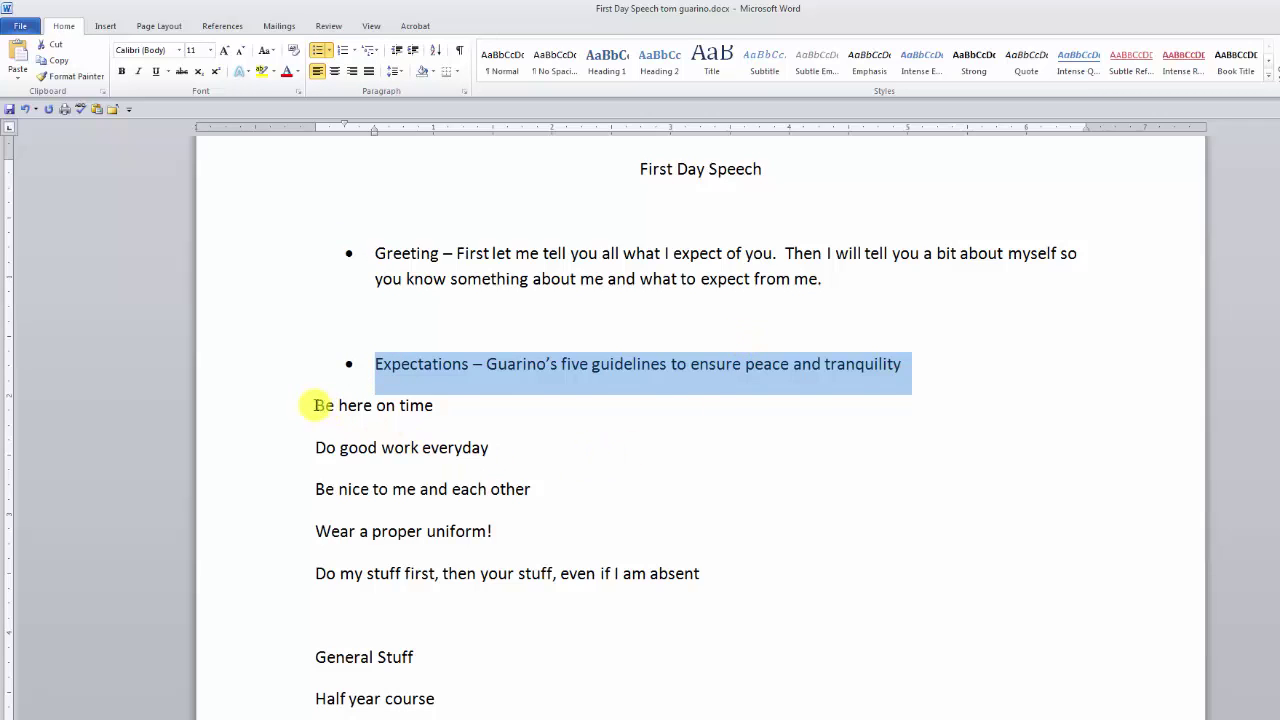
Show the paragraph marks and other hidden formatting symbols in the document
left_click(315, 405)
left_click_drag(315, 405, 511, 530)
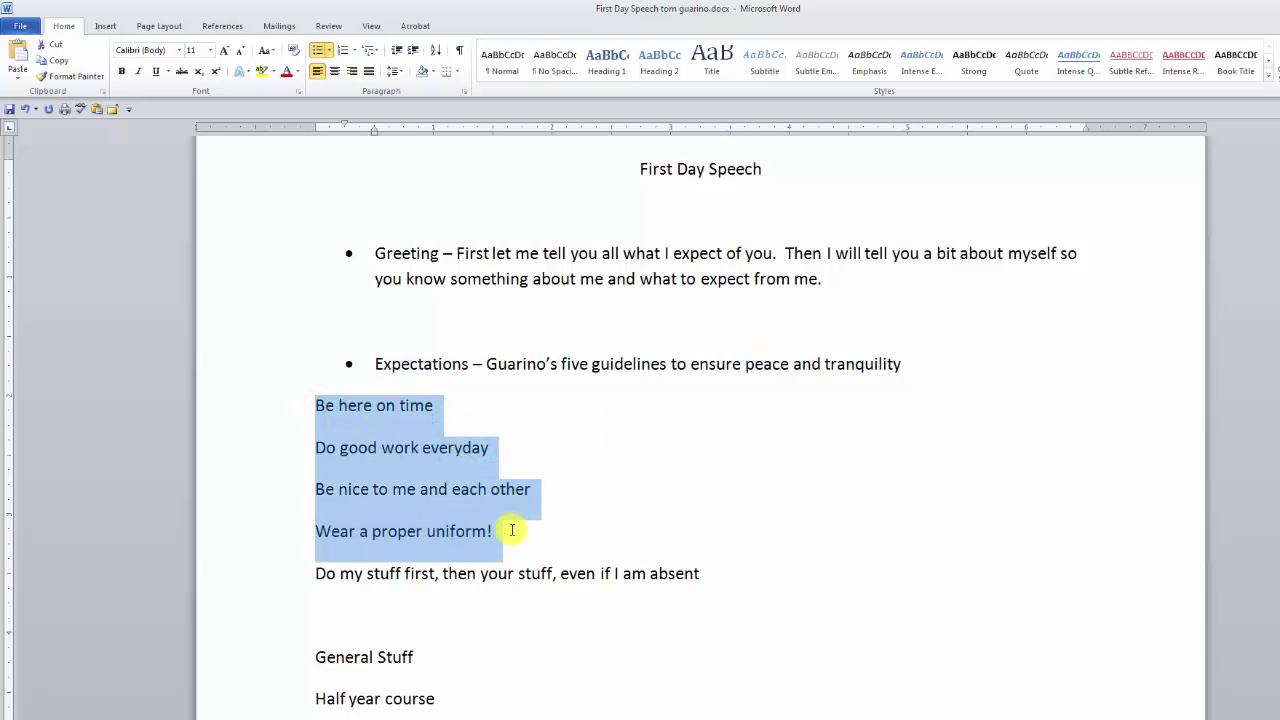
left_click(457, 52)
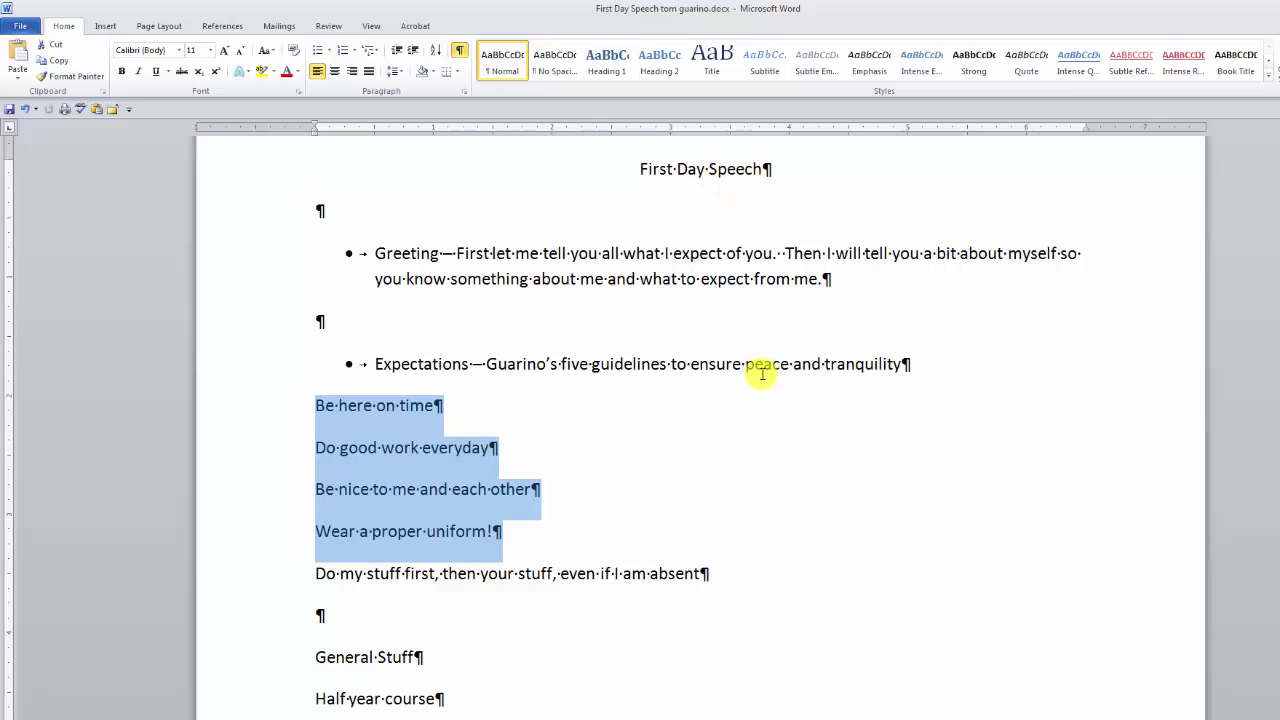
Set the whole document to single line spacing and add no space between paragraphs of the same style
left_click(587, 334)
key("ctrl+a")
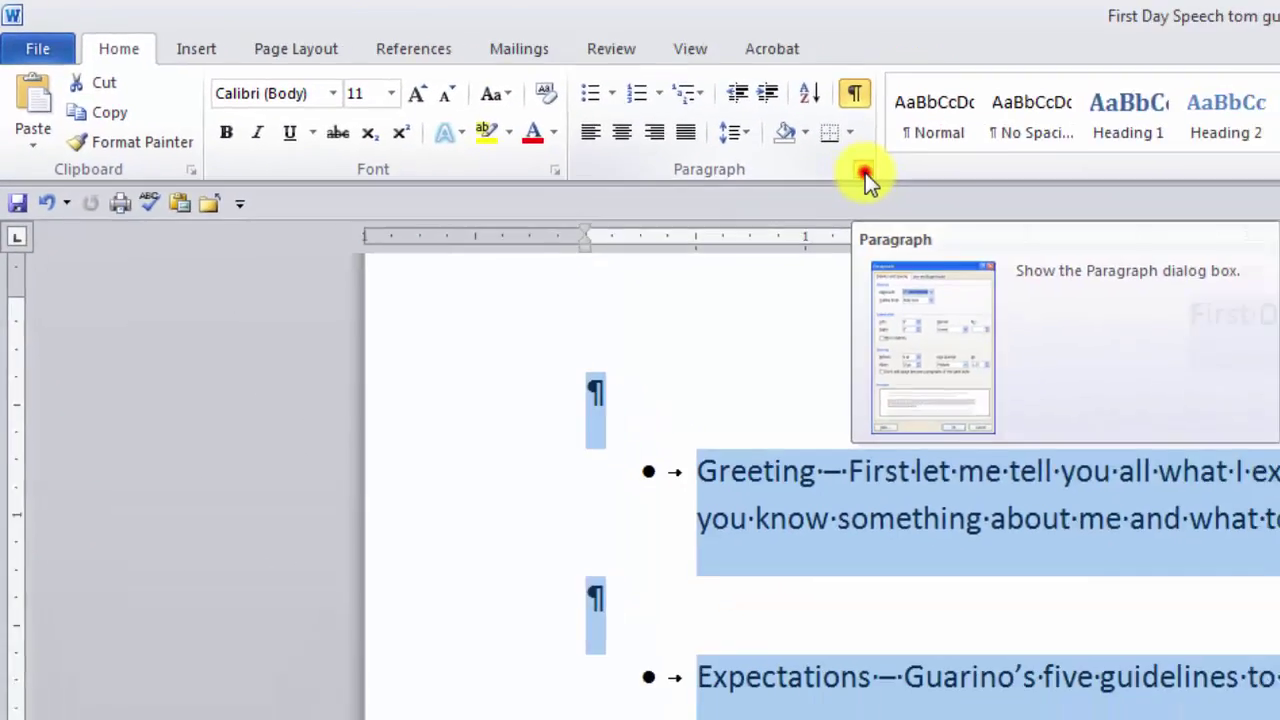
left_click(864, 177)
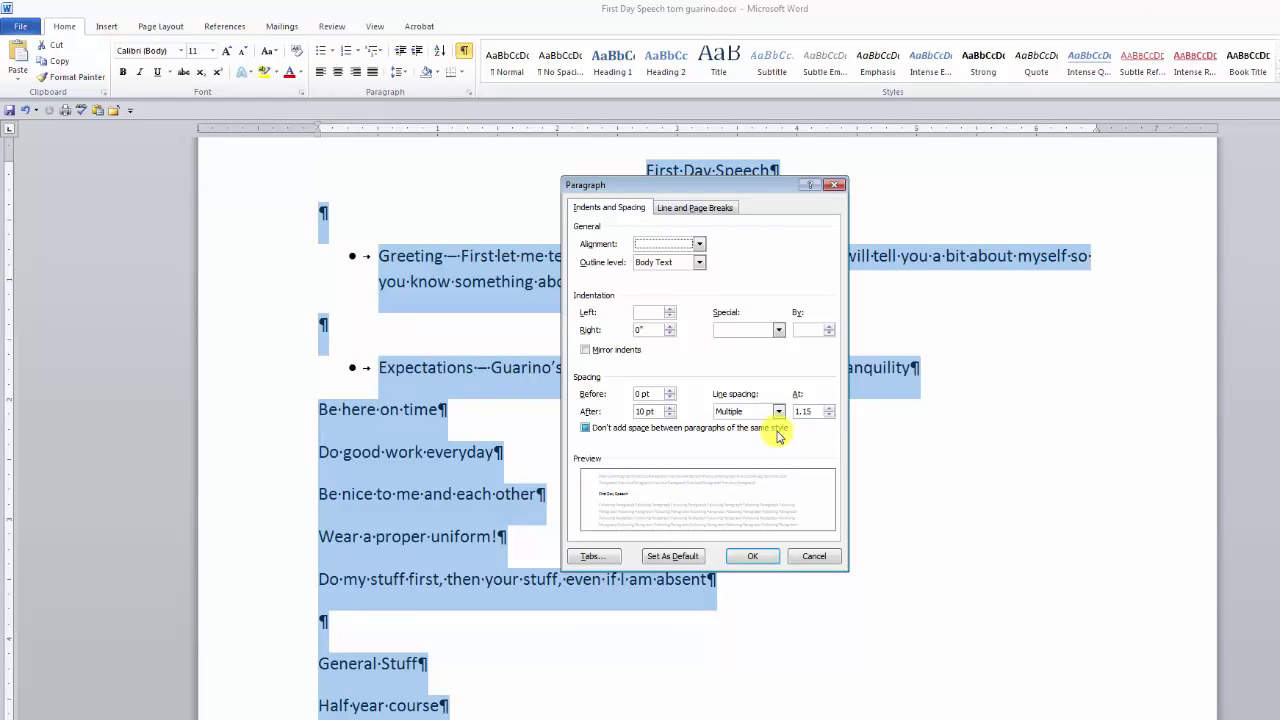
left_click(585, 427)
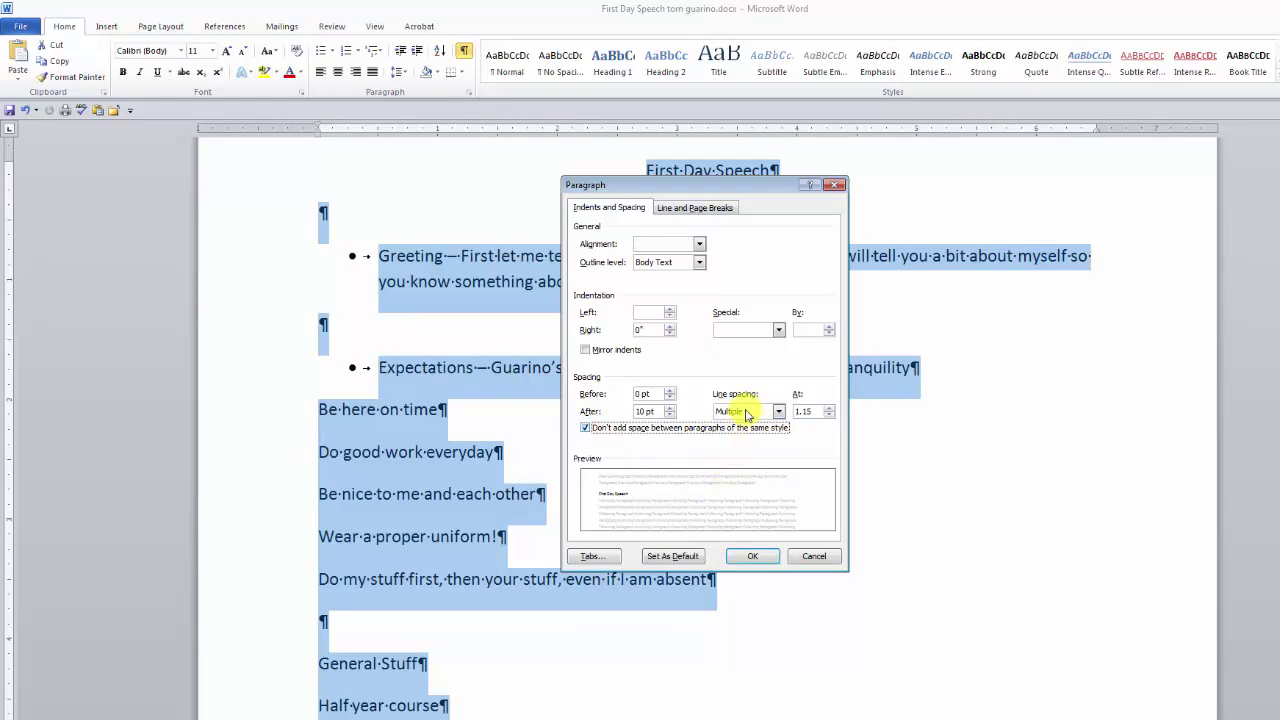
left_click(780, 414)
left_click(728, 424)
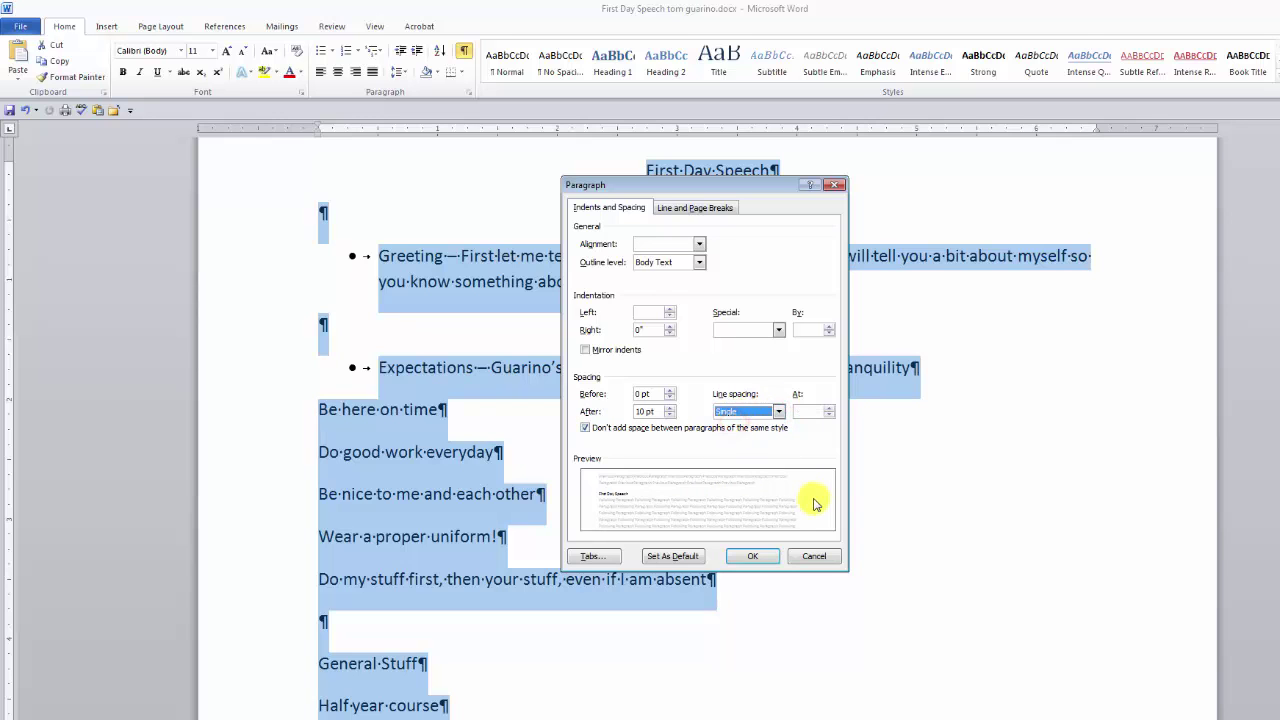
left_click(755, 557)
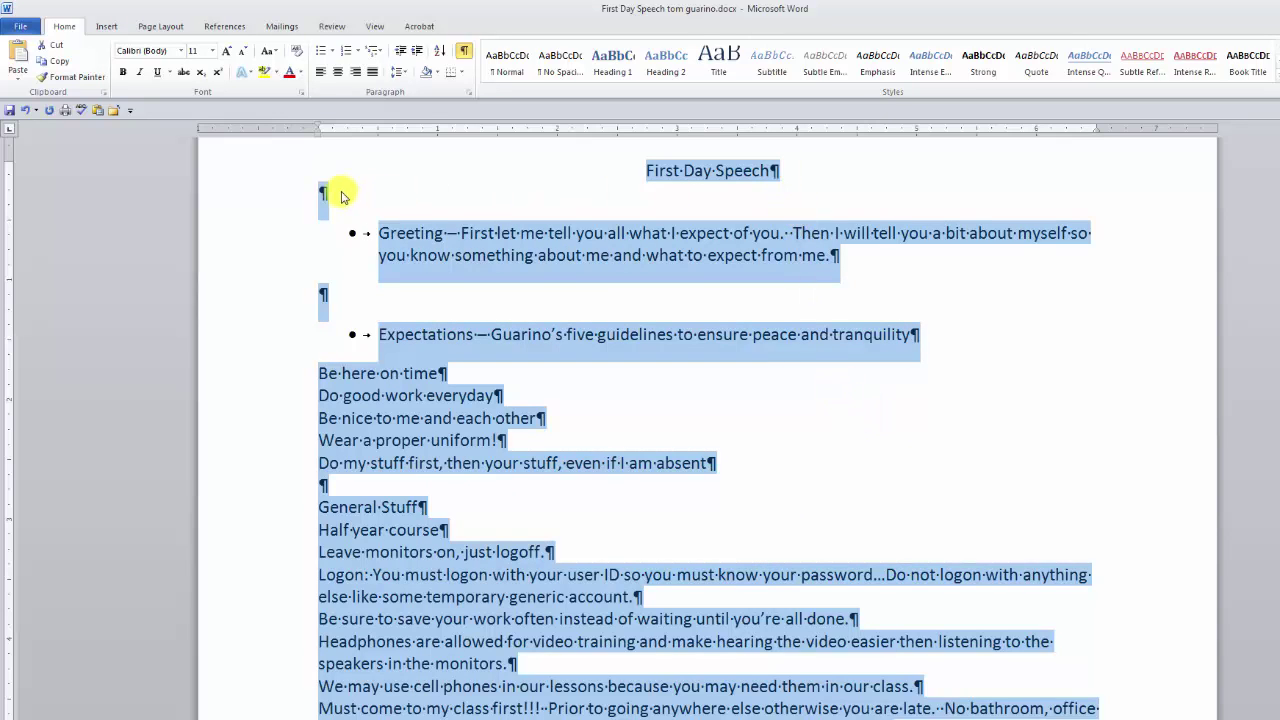
Try removing the blank line between the Greeting and Expectations bullets, and put it back as an unbulleted line
left_click(638, 305)
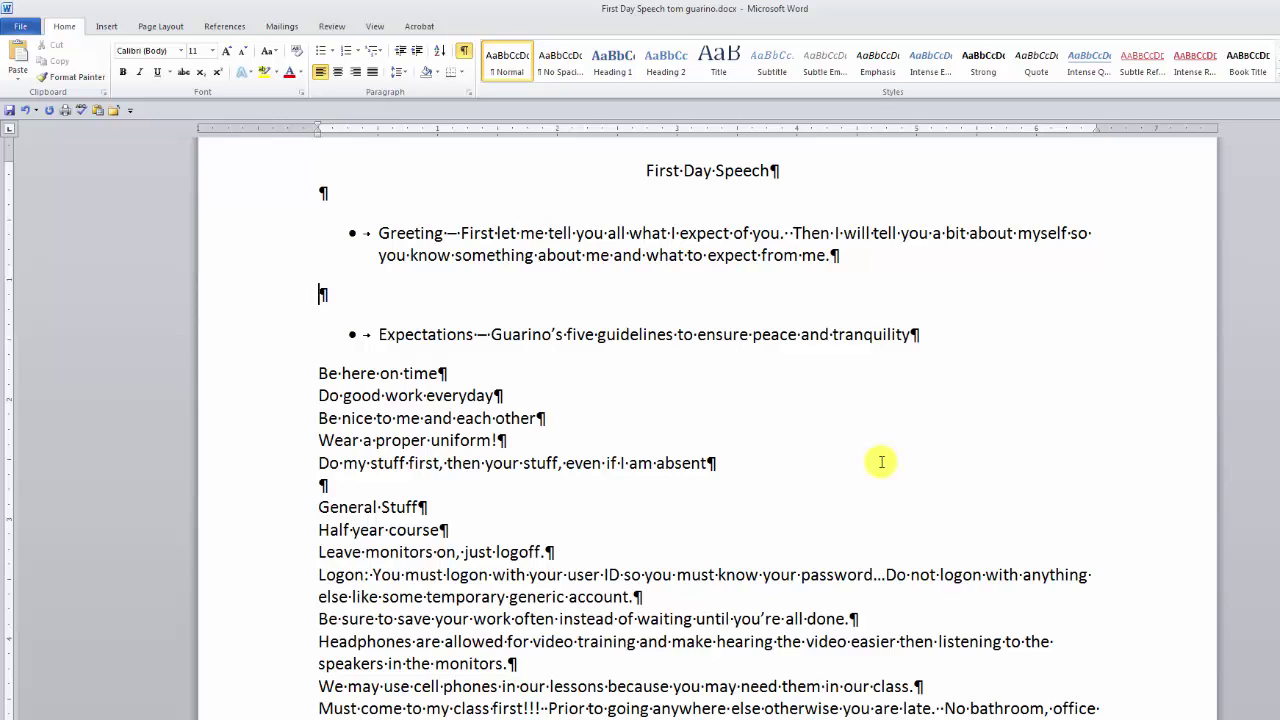
left_click(836, 256)
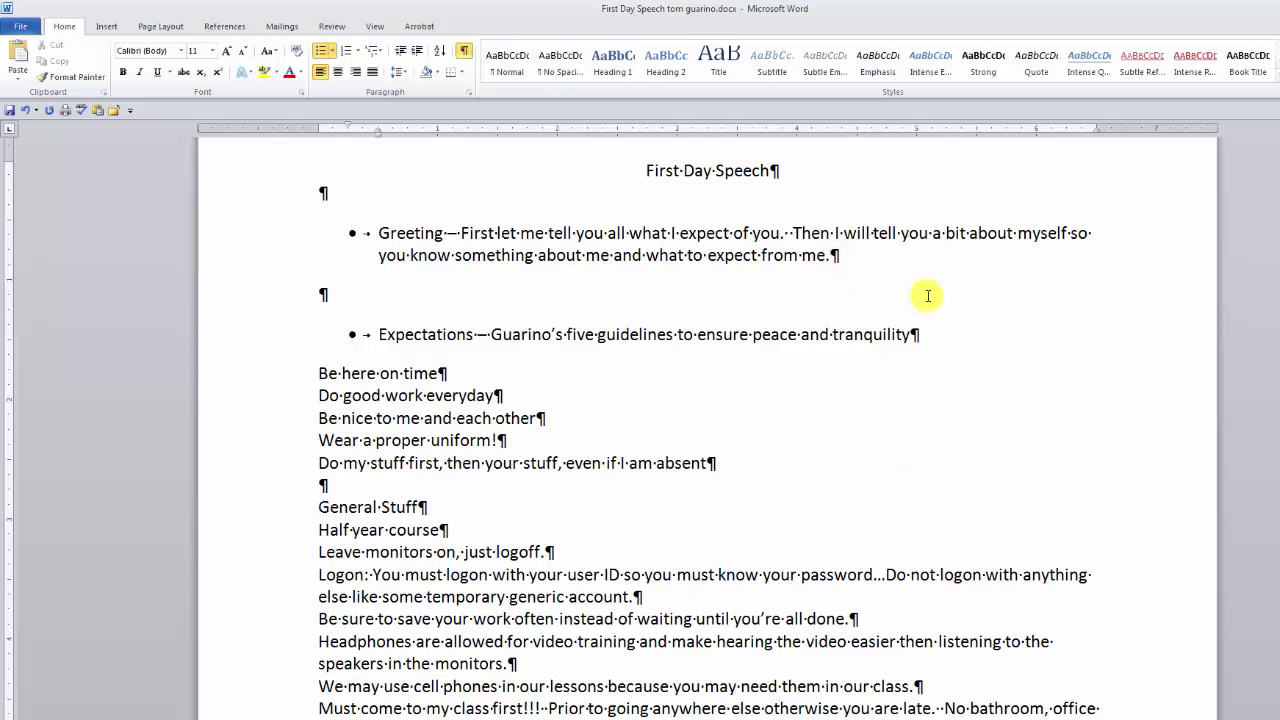
key("Delete")
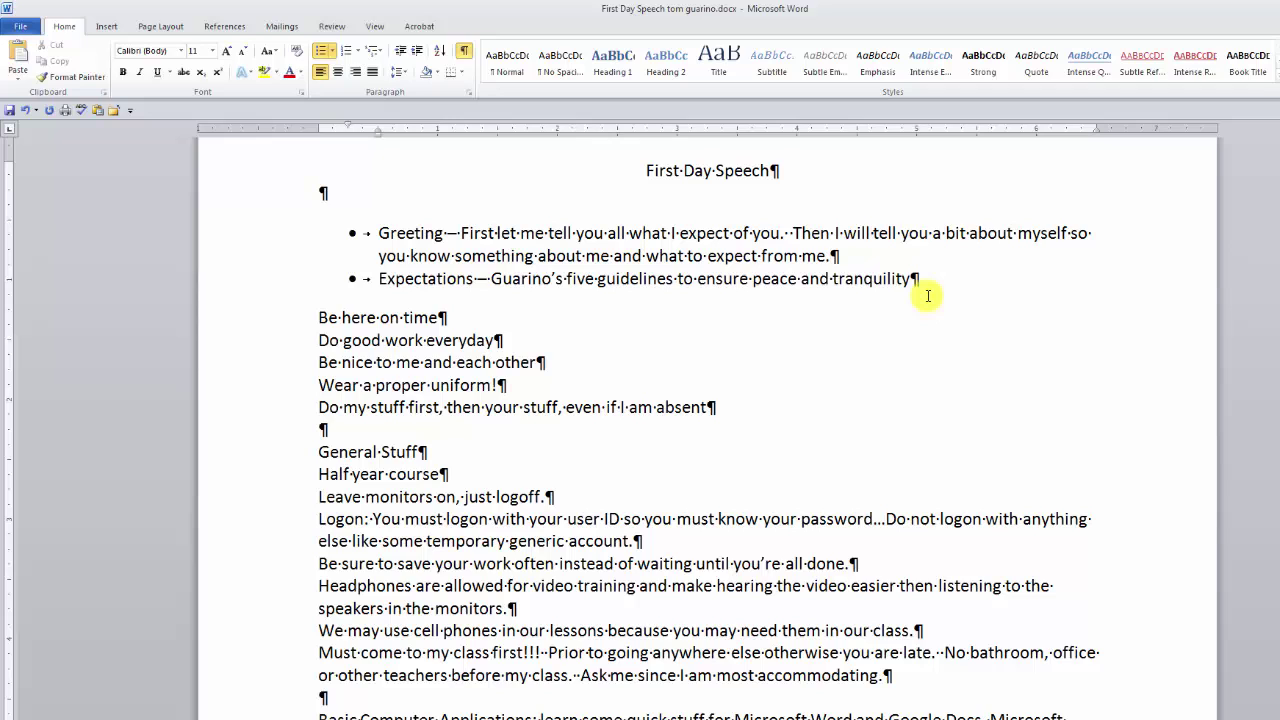
key("Return")
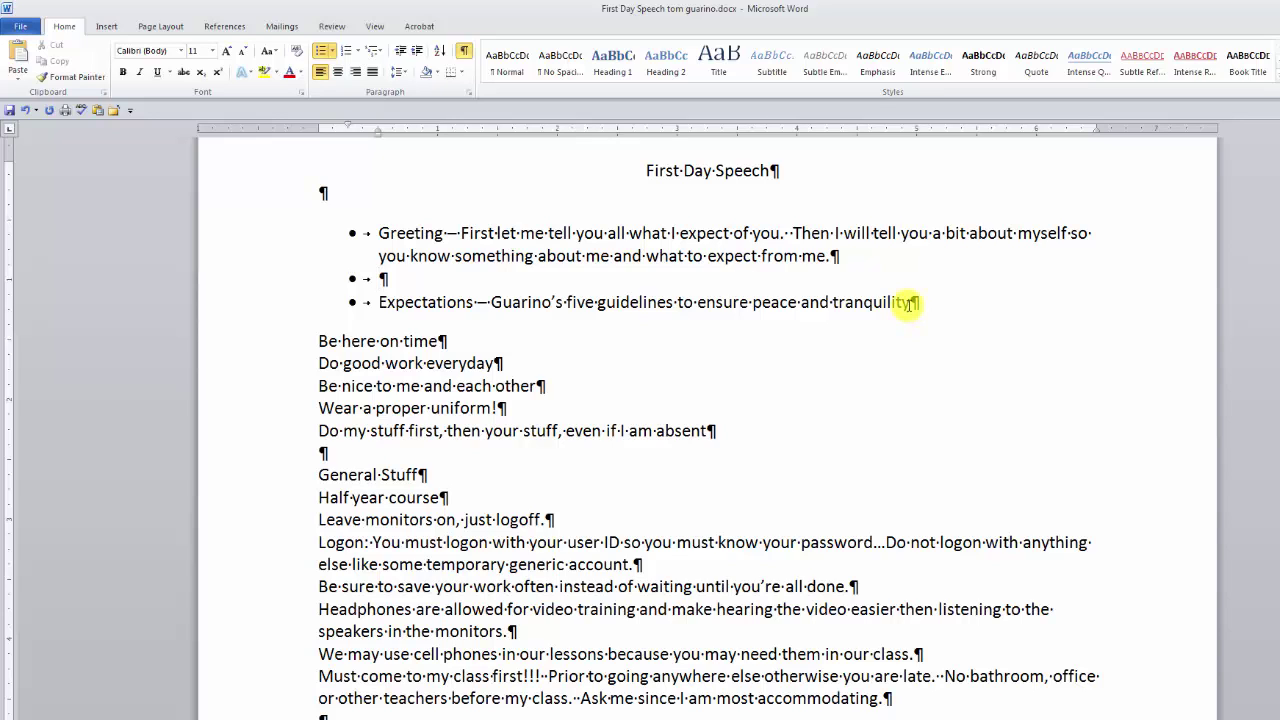
left_click(320, 50)
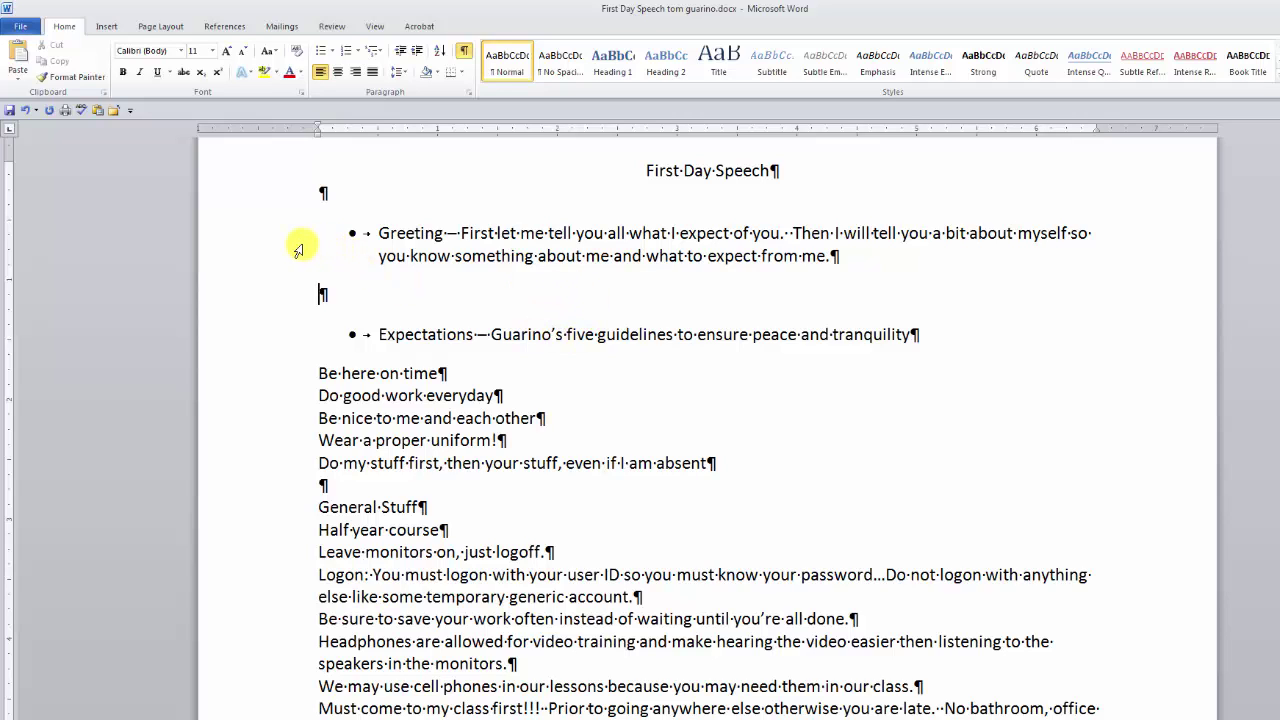
Set the paragraphs from Greeting through Expectations to add no space between paragraphs of the same style
left_click_drag(301, 240, 286, 329)
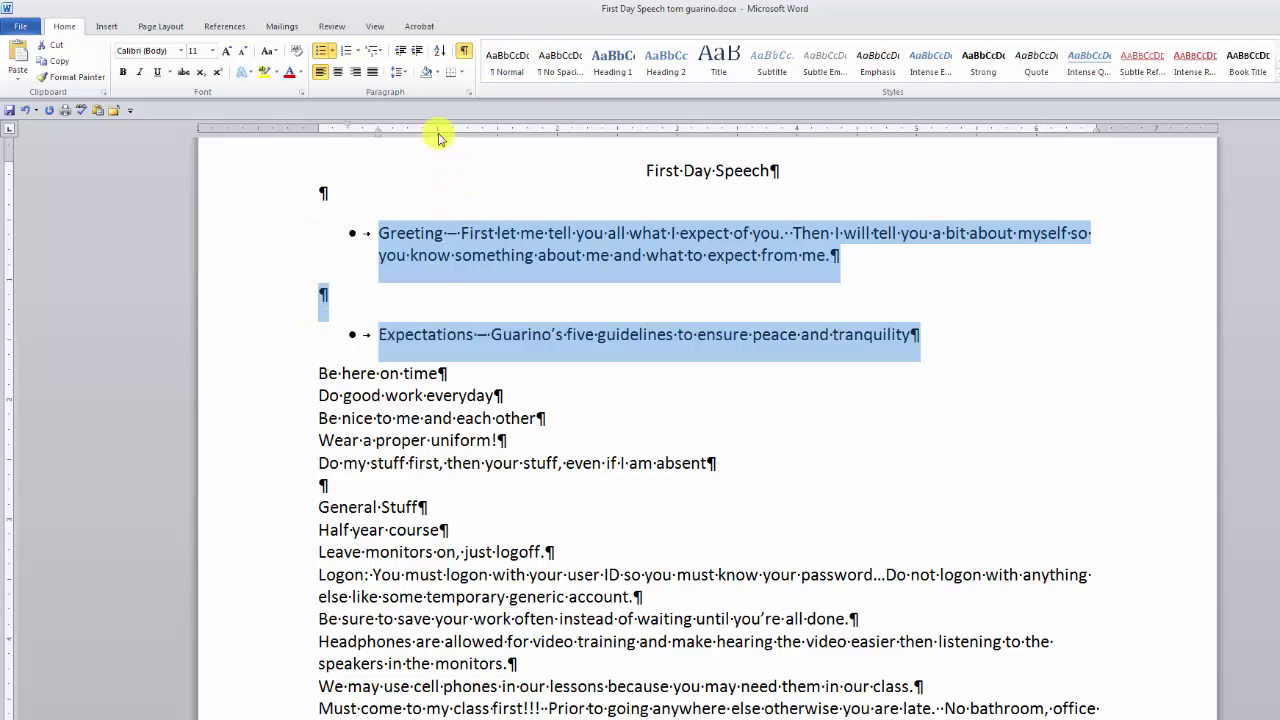
left_click(468, 92)
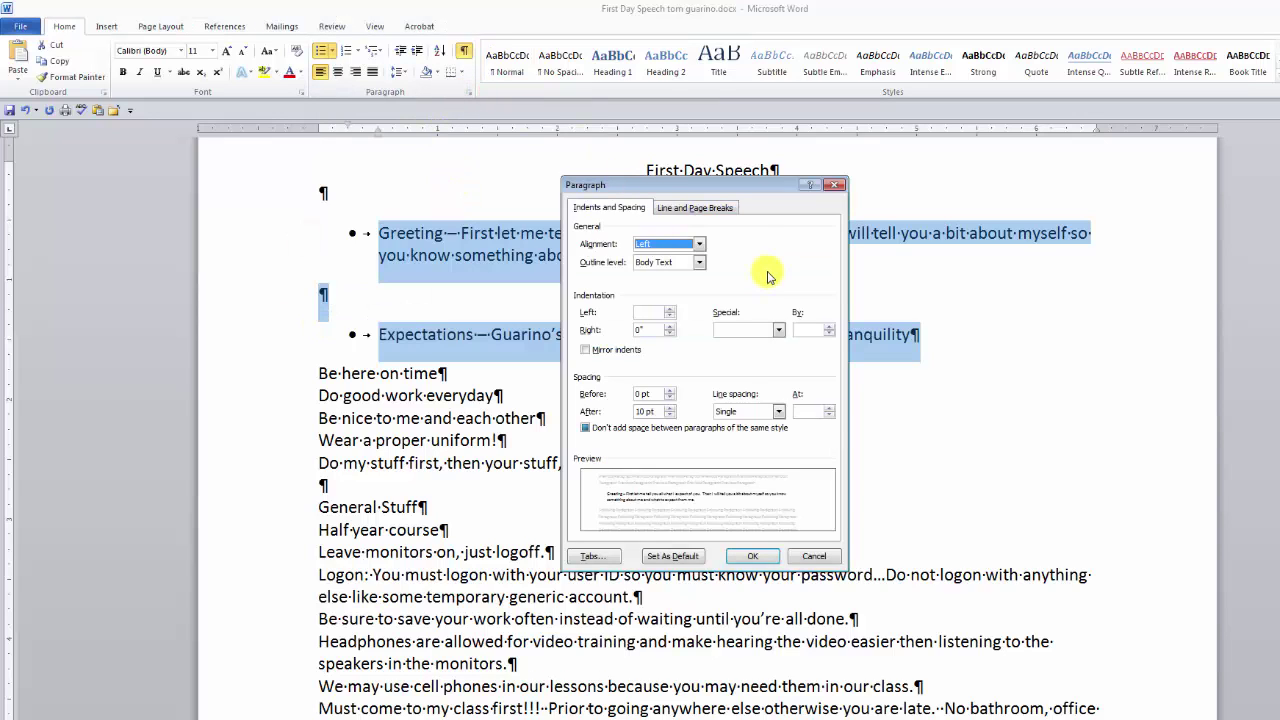
left_click(585, 428)
left_click(745, 557)
left_click(837, 295)
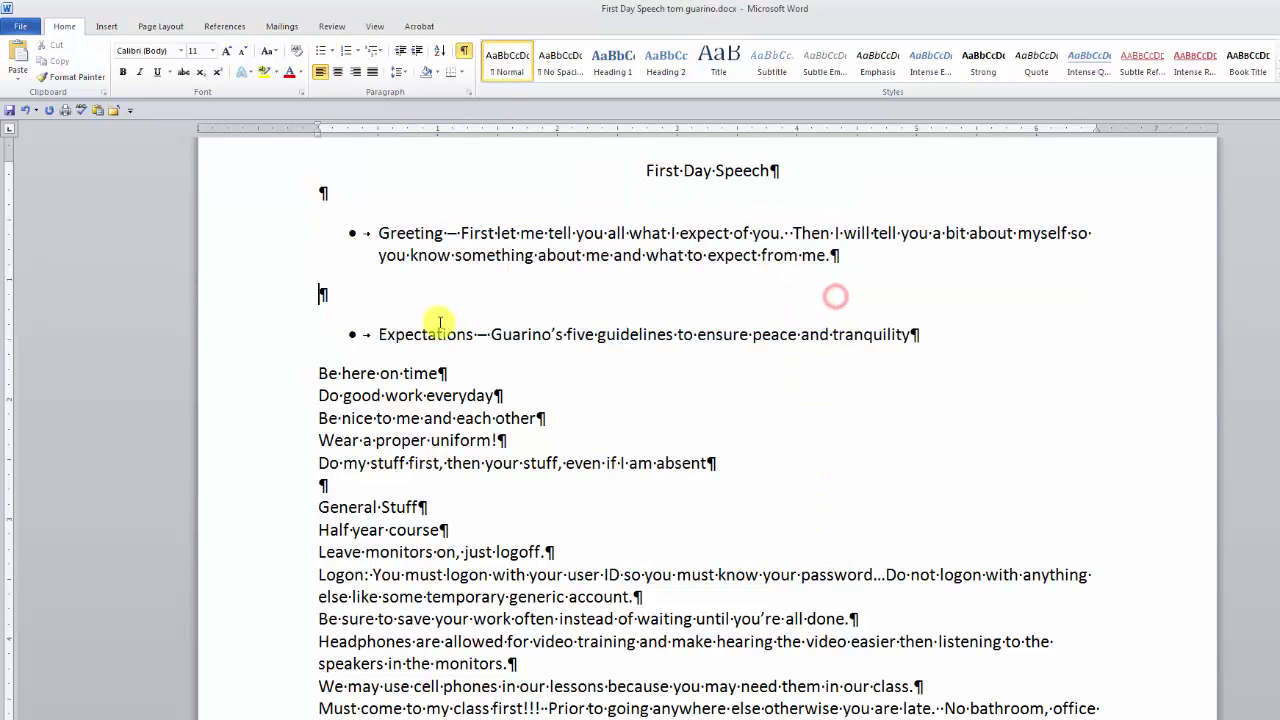
Delete the empty paragraph after the Greeting bullet again, and insert a new one without a bullet
left_click(281, 303)
key("Delete")
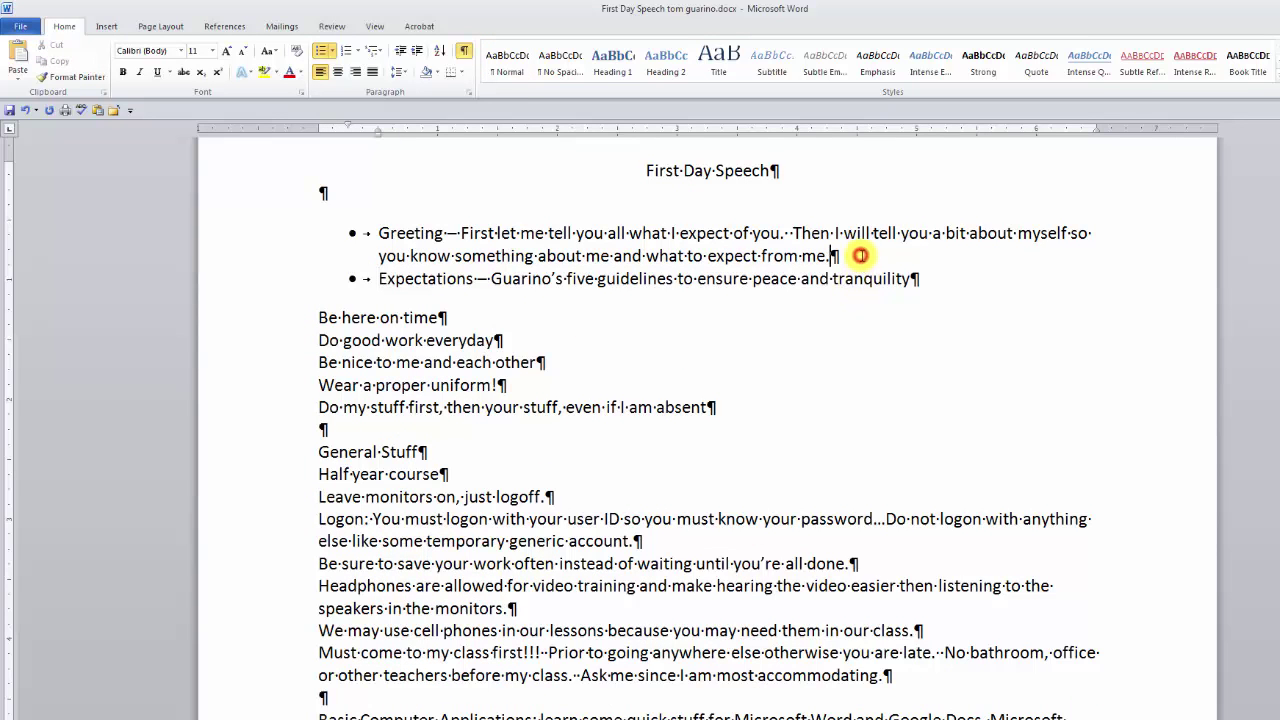
key("Return")
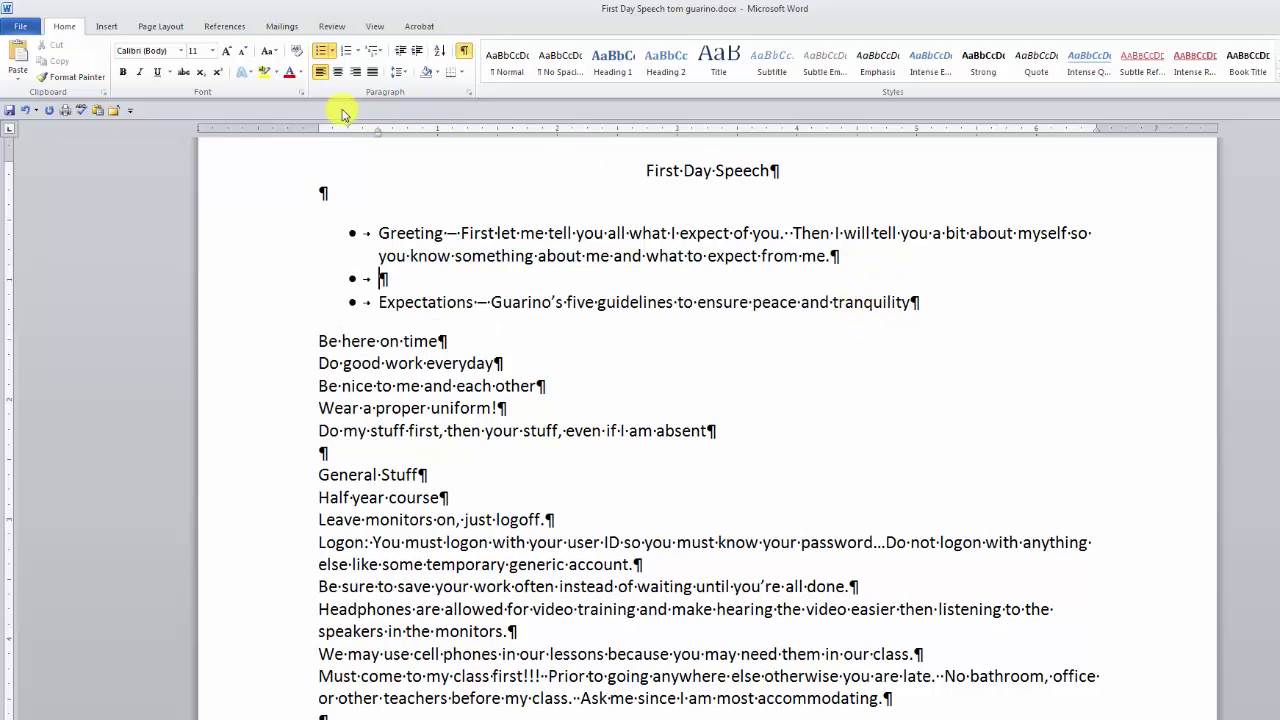
left_click(320, 52)
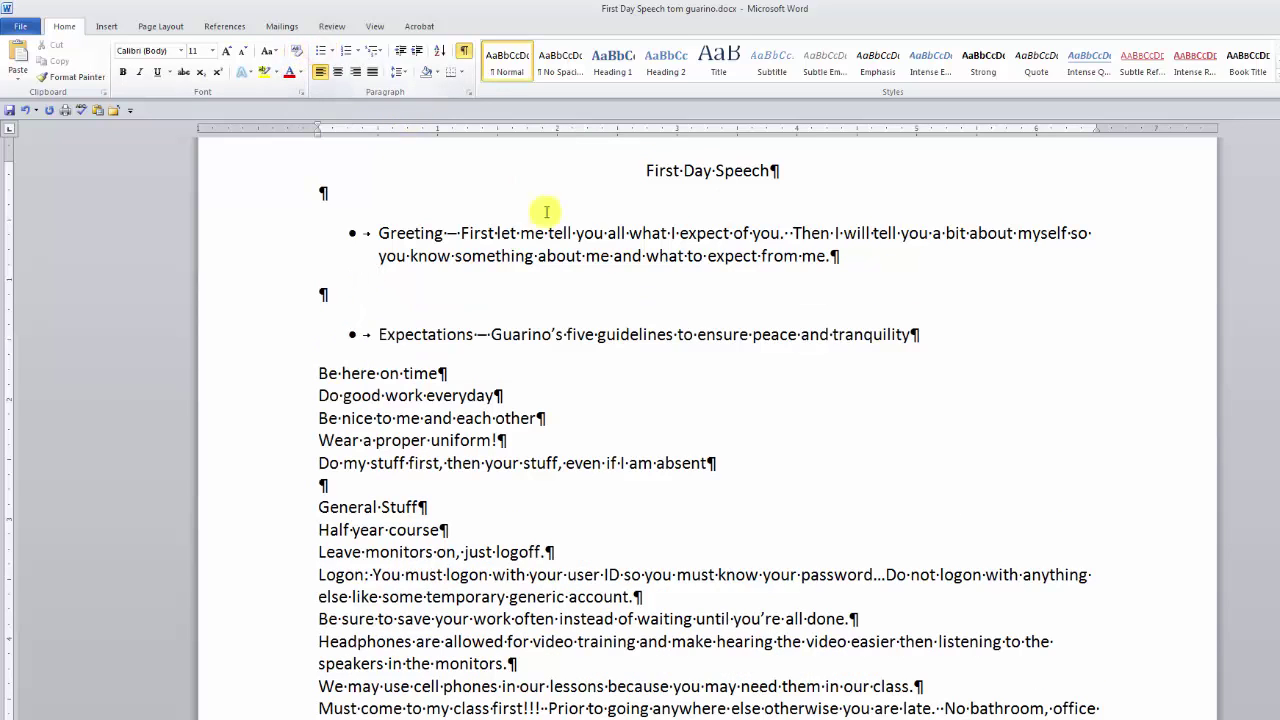
key("super")
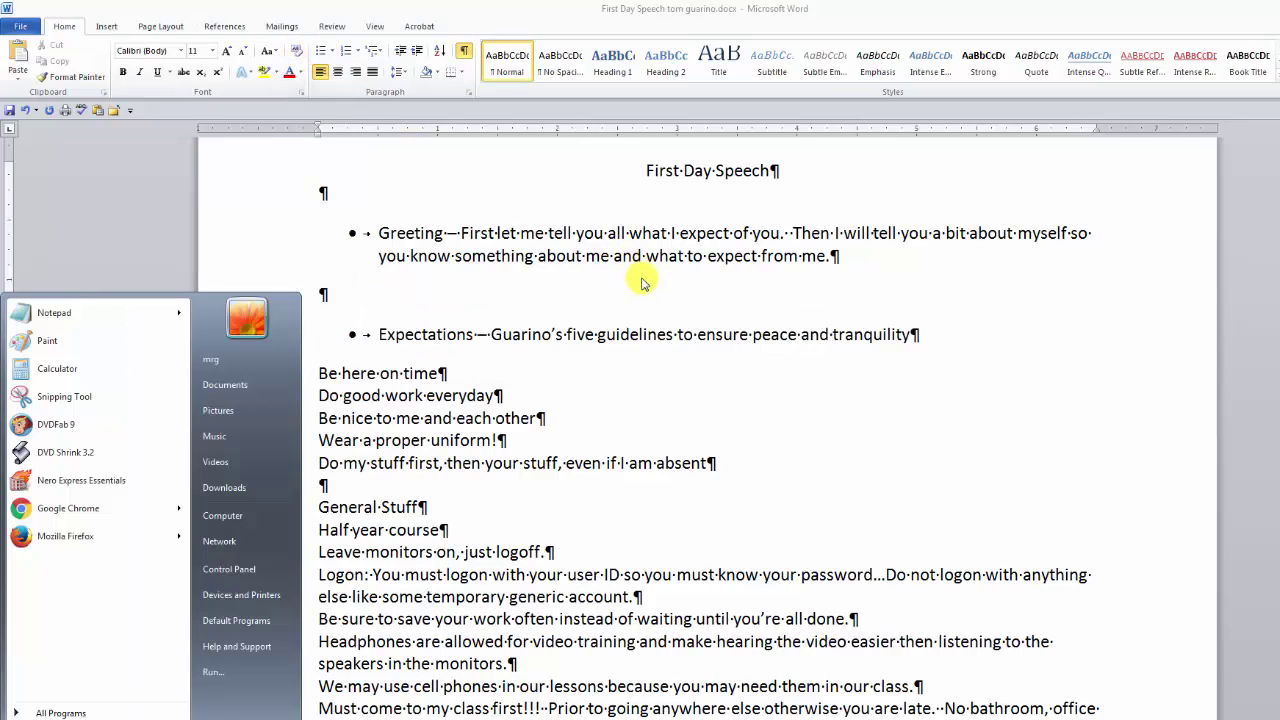
left_click(672, 292)
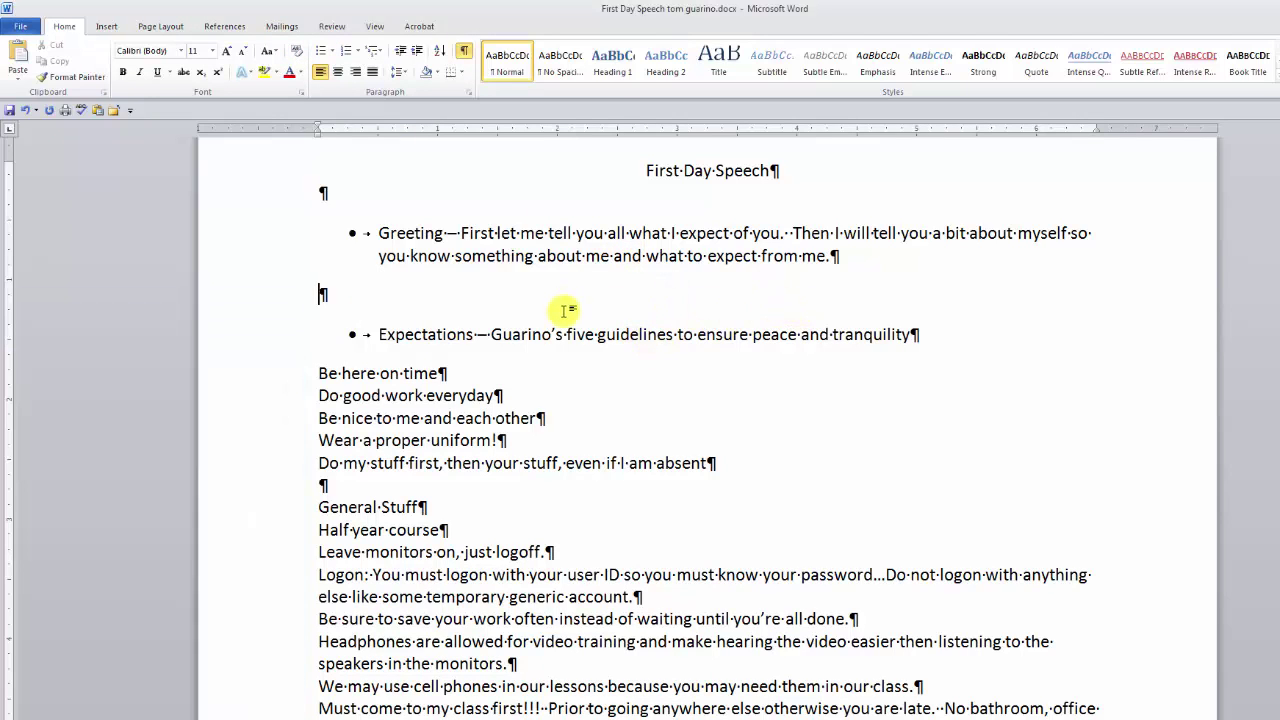
Number the five guidelines under Expectations from 1 to 5 and indent the list two levels further
left_click_drag(277, 374, 267, 459)
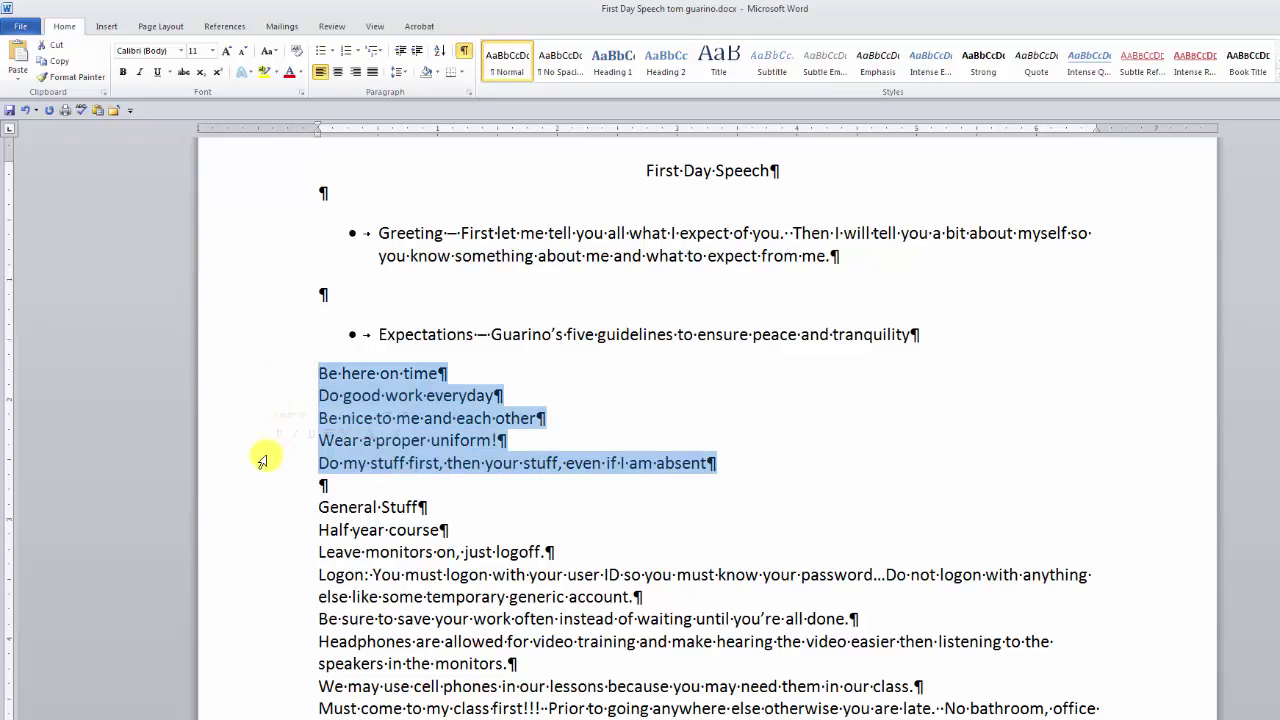
left_click(346, 51)
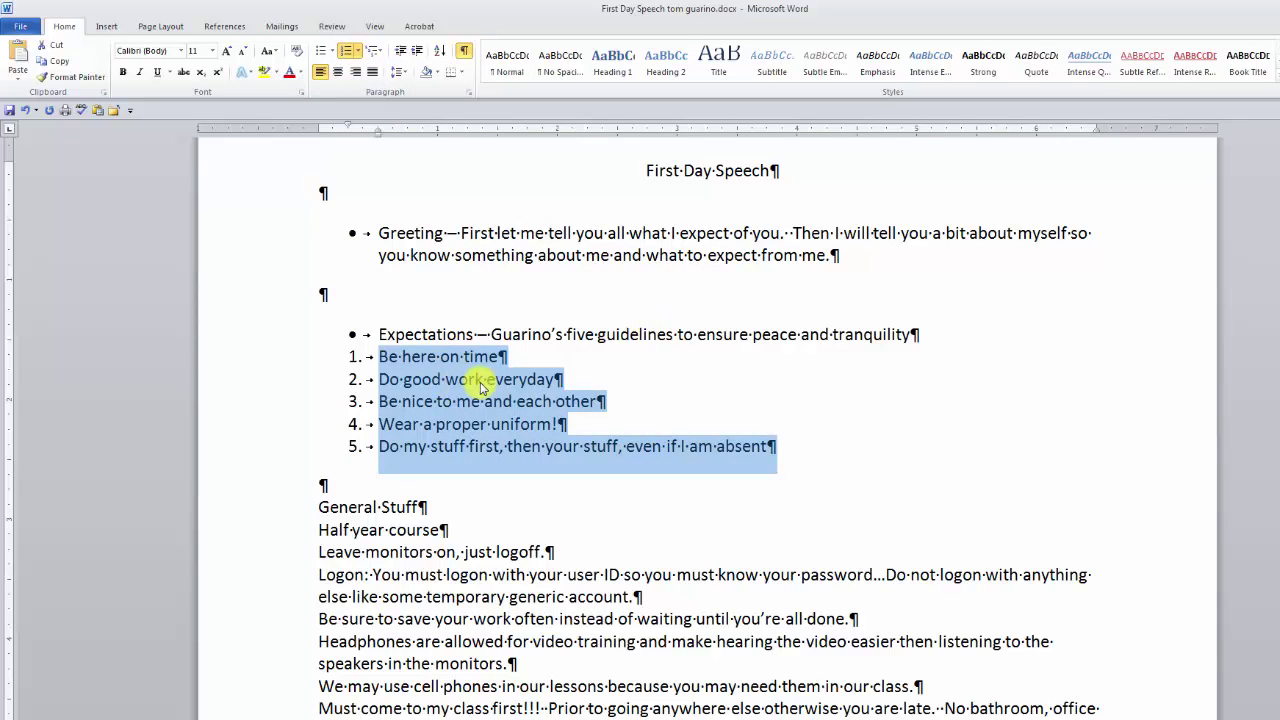
left_click(420, 52)
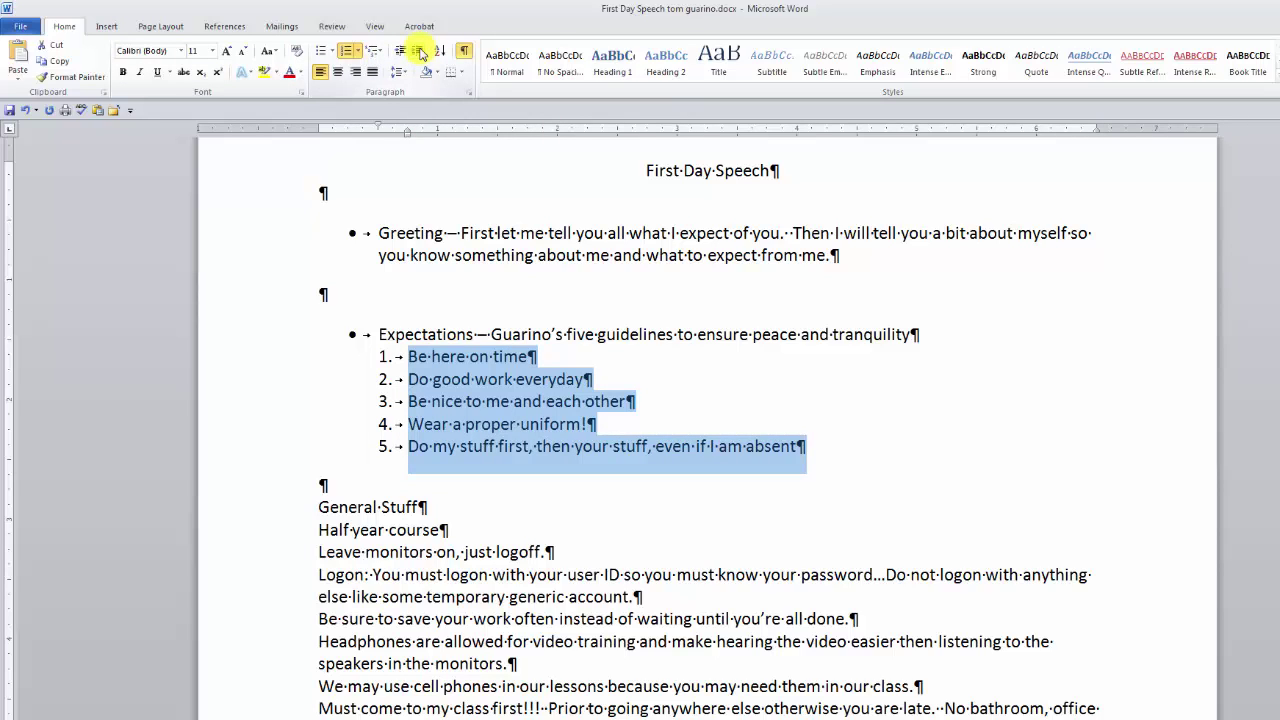
left_click(420, 52)
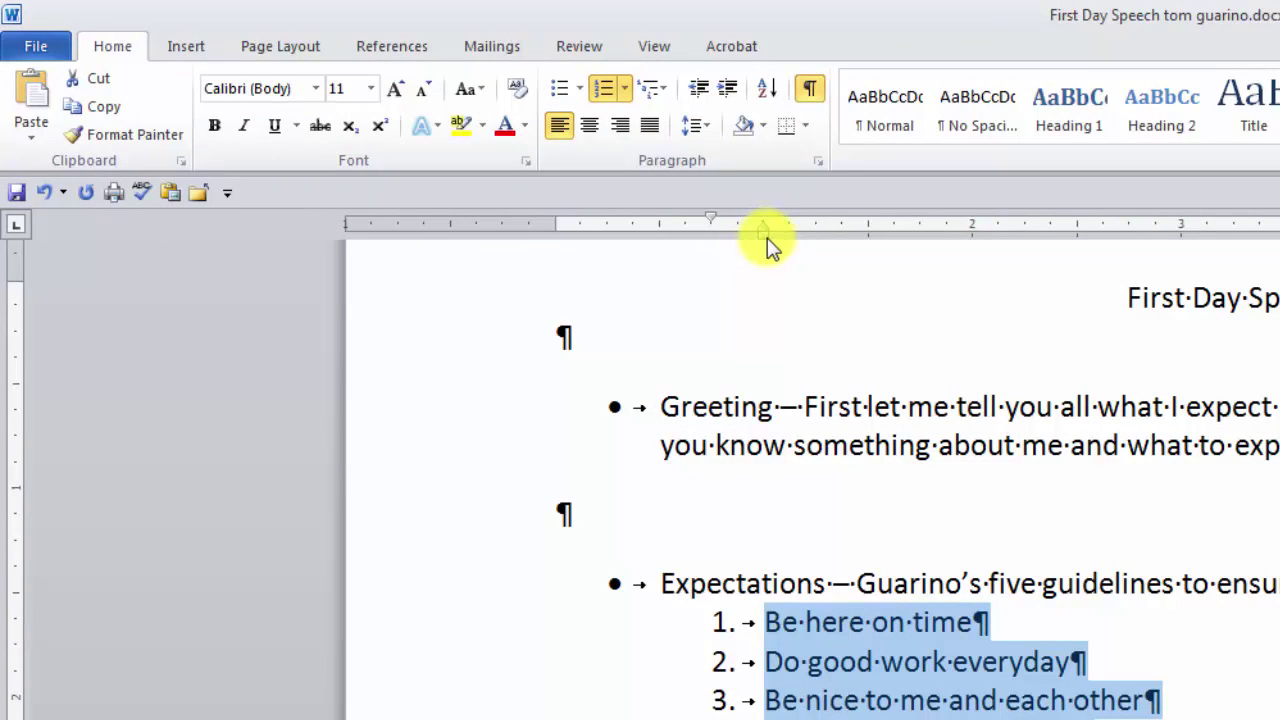
Try different first-line and hanging indents for the numbered guidelines, and return their text indent to 1 inch
mouse_move(762, 235)
left_mouse_down()
mouse_move(722, 236)
mouse_move(779, 238)
mouse_move(722, 238)
mouse_move(768, 240)
mouse_move(751, 249)
left_mouse_up()
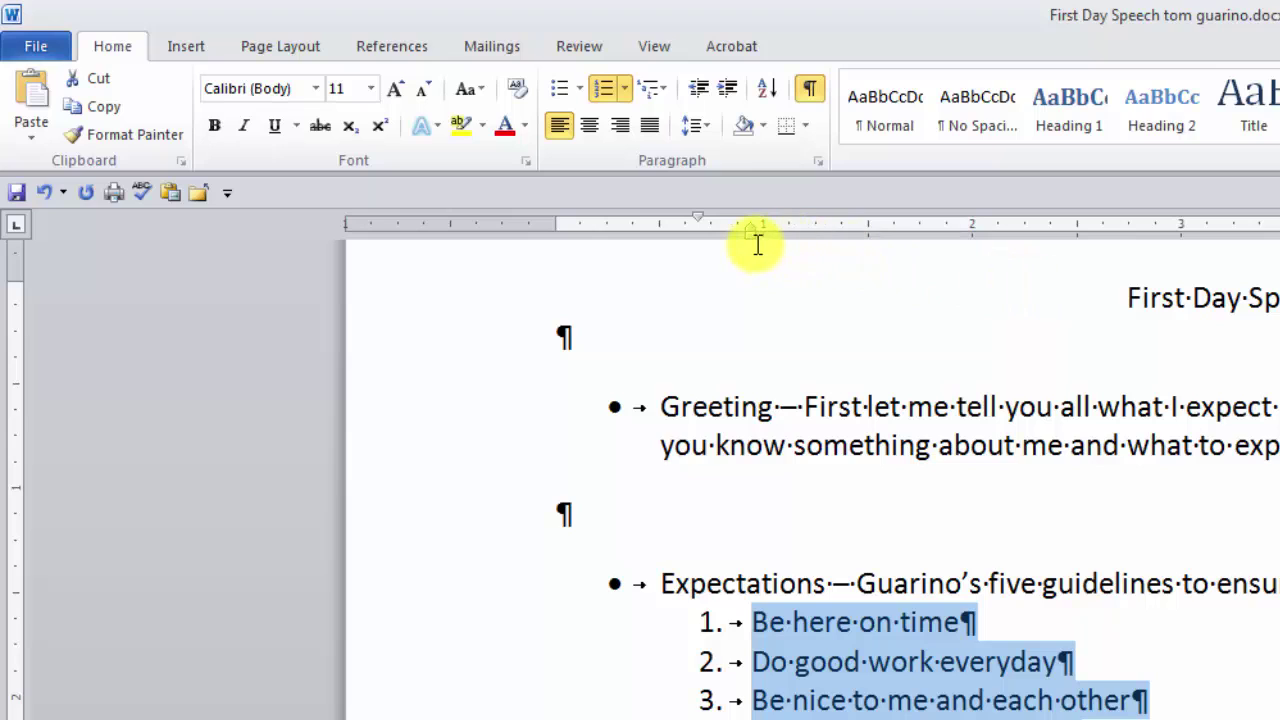
left_click_drag(750, 237, 763, 242)
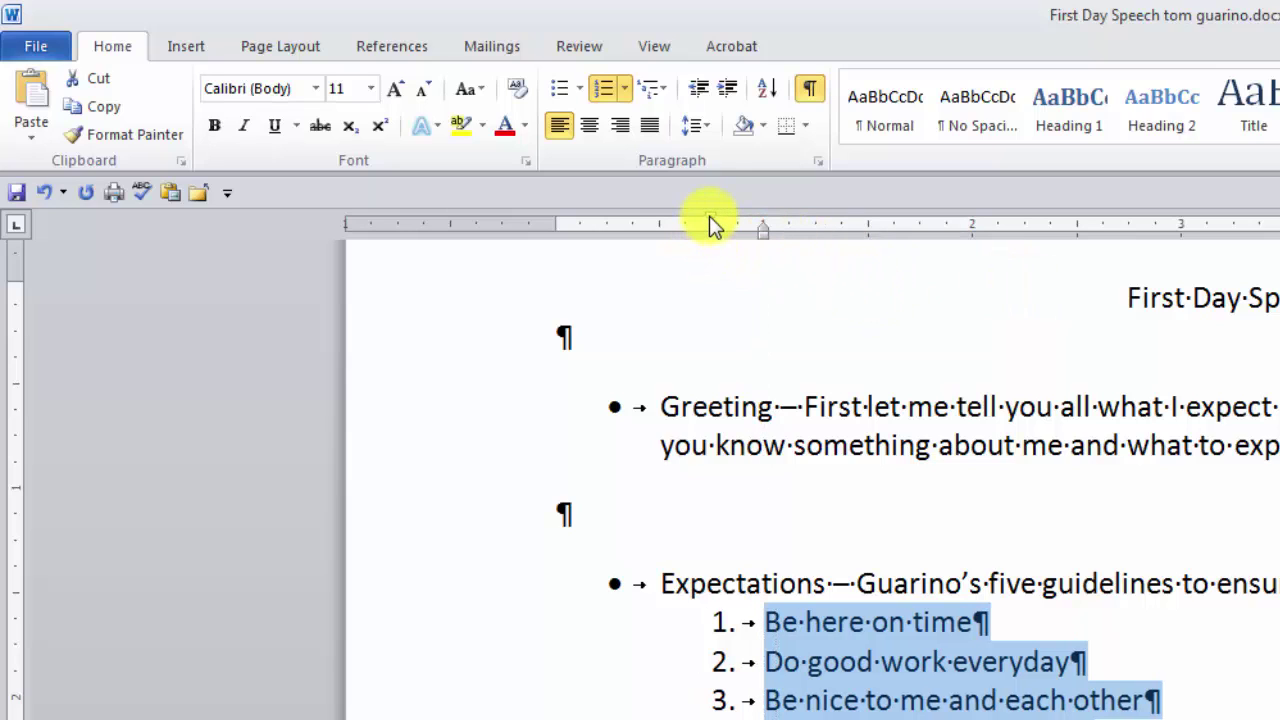
left_click_drag(710, 220, 686, 220)
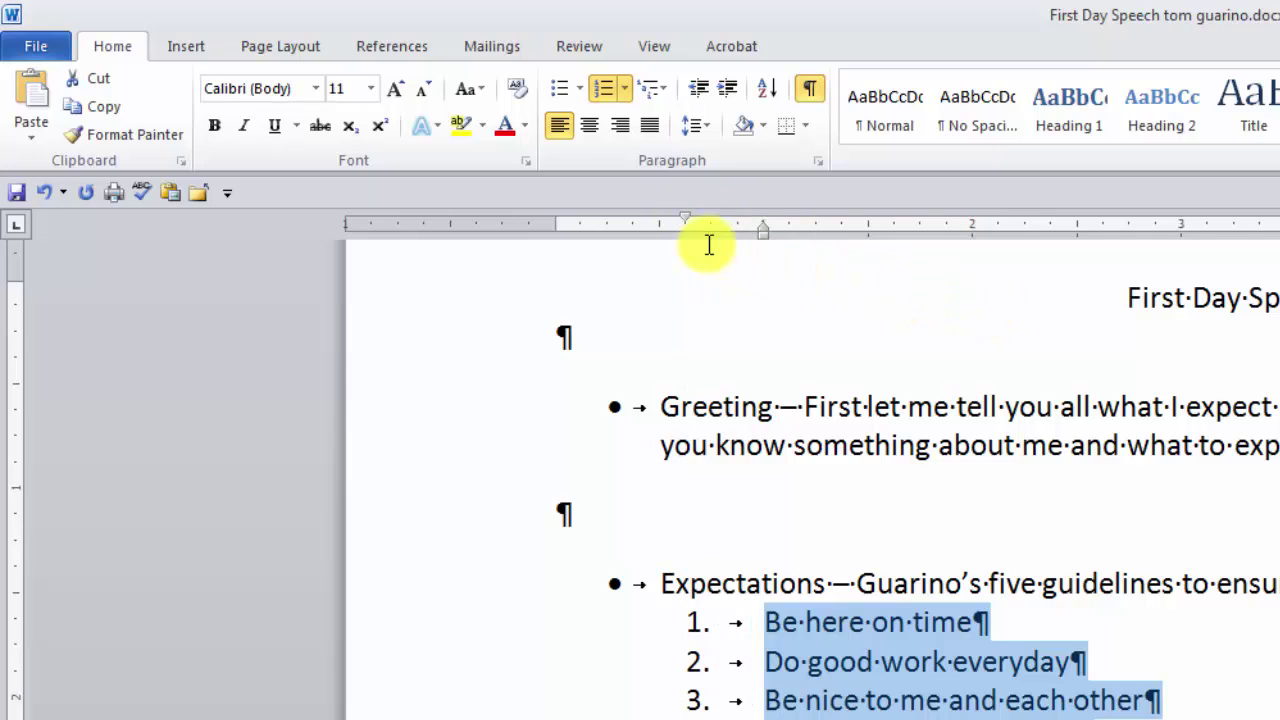
left_click_drag(685, 220, 803, 225)
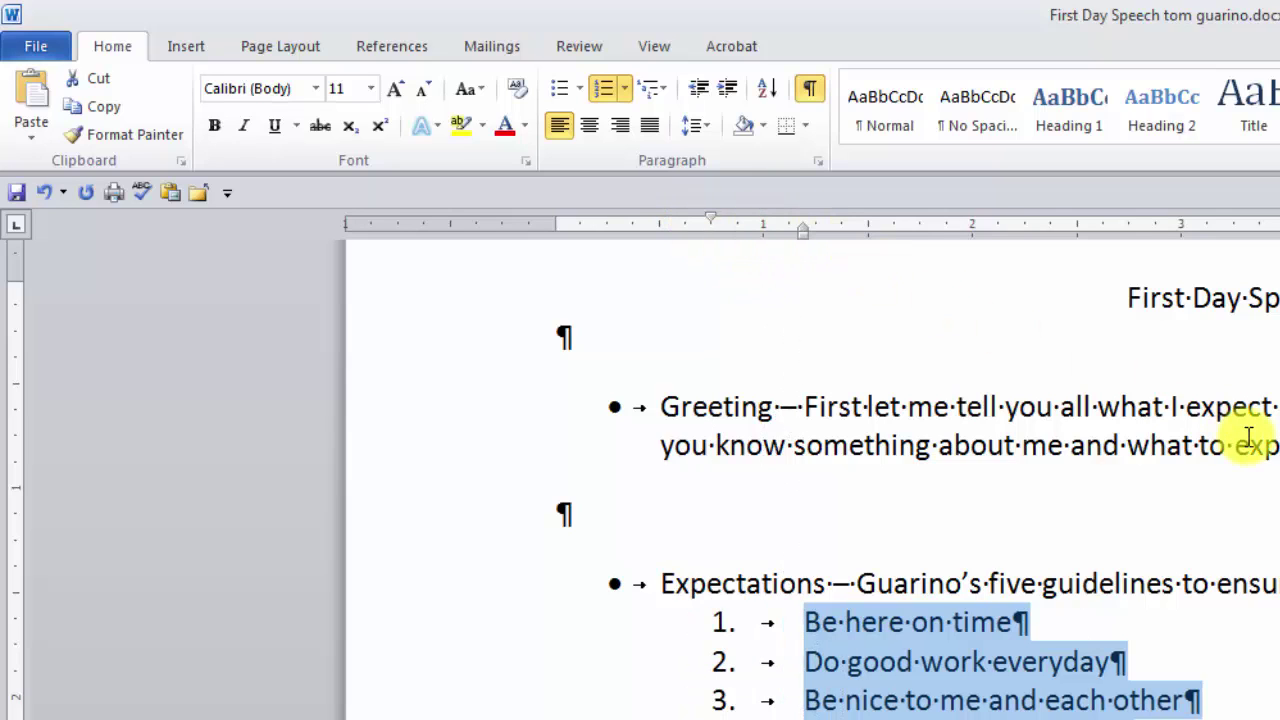
mouse_move(804, 226)
left_mouse_down()
mouse_move(764, 230)
mouse_move(795, 245)
left_mouse_up()
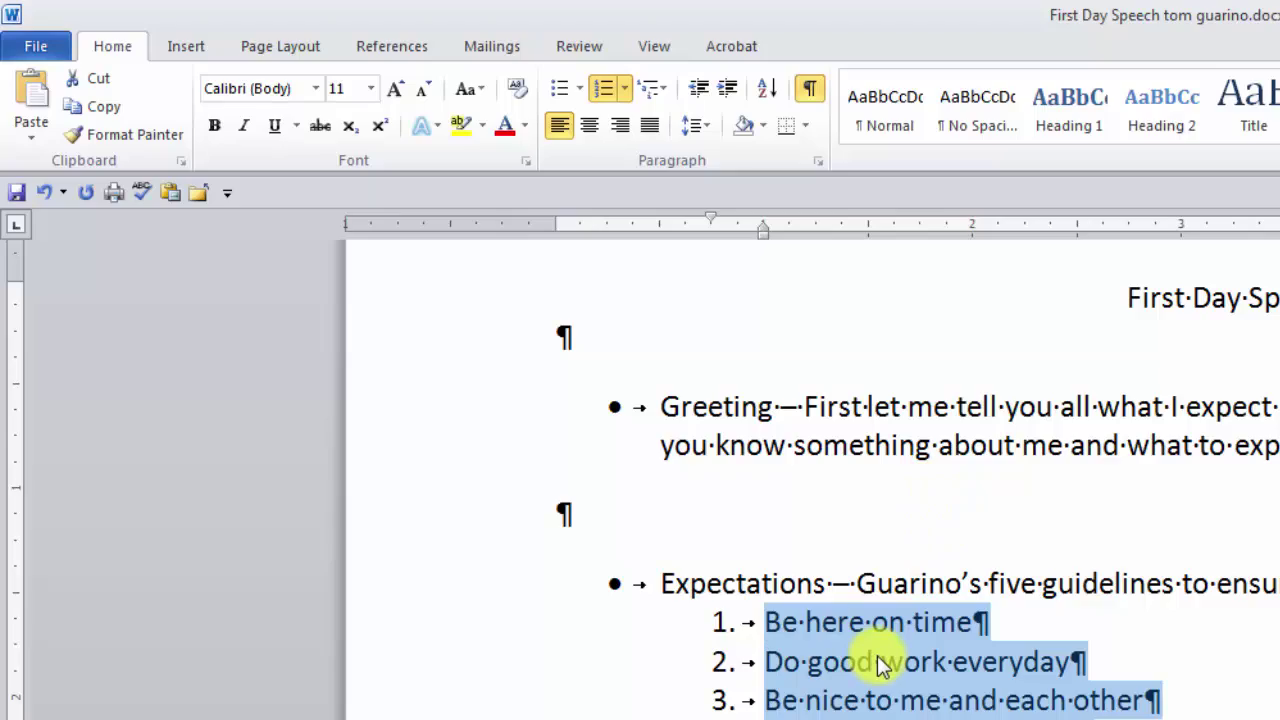
Apply a round bullet to the General Stuff line below the numbered guidelines
scroll(877, 655, "down", 5)
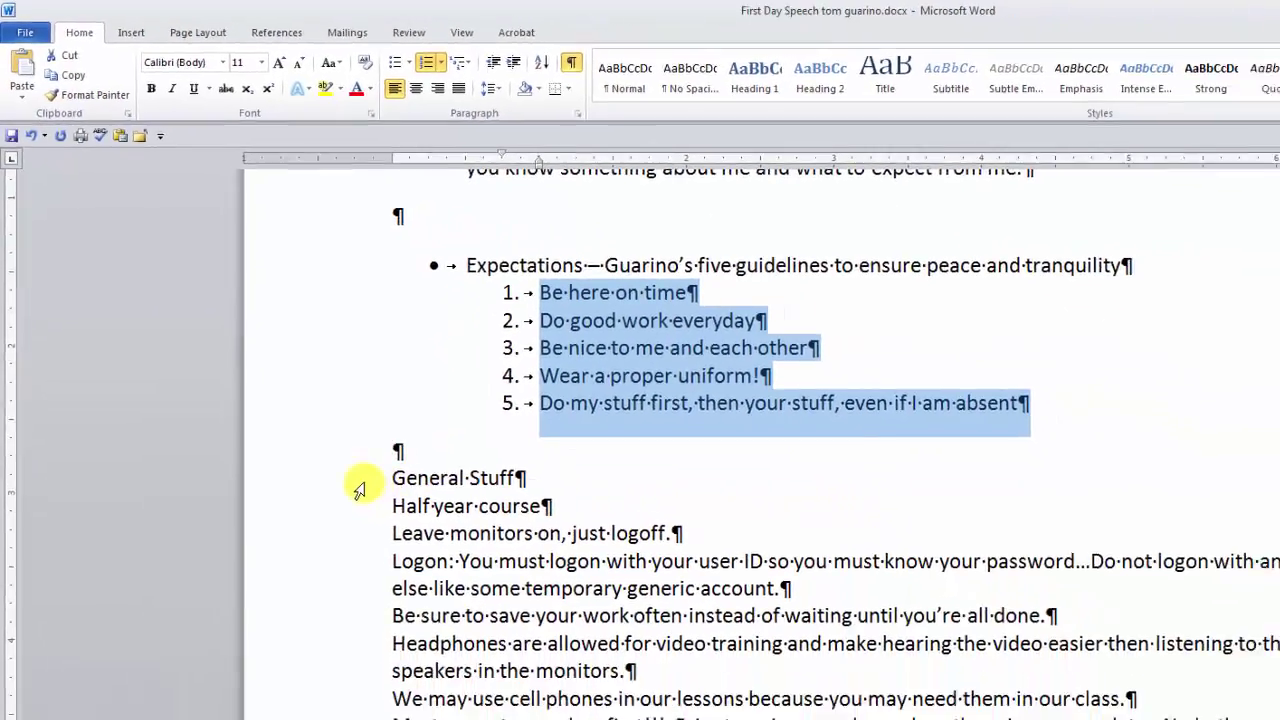
left_click(361, 481)
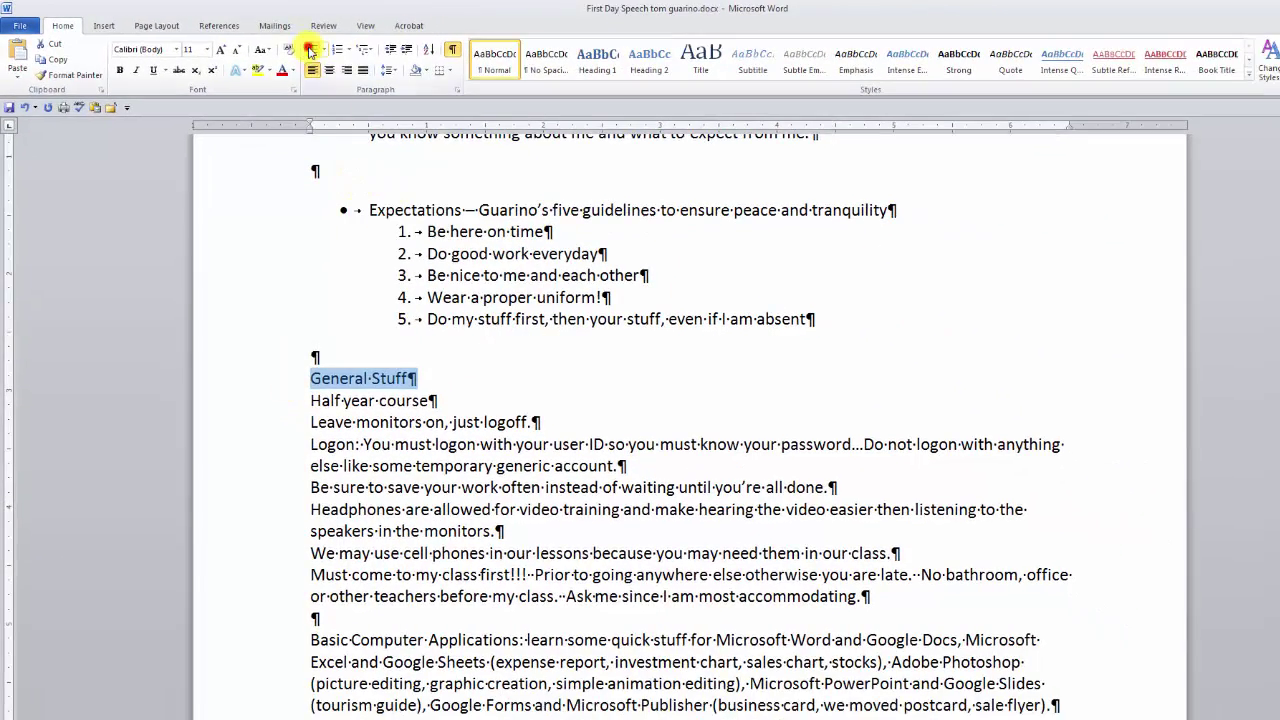
left_click(310, 50)
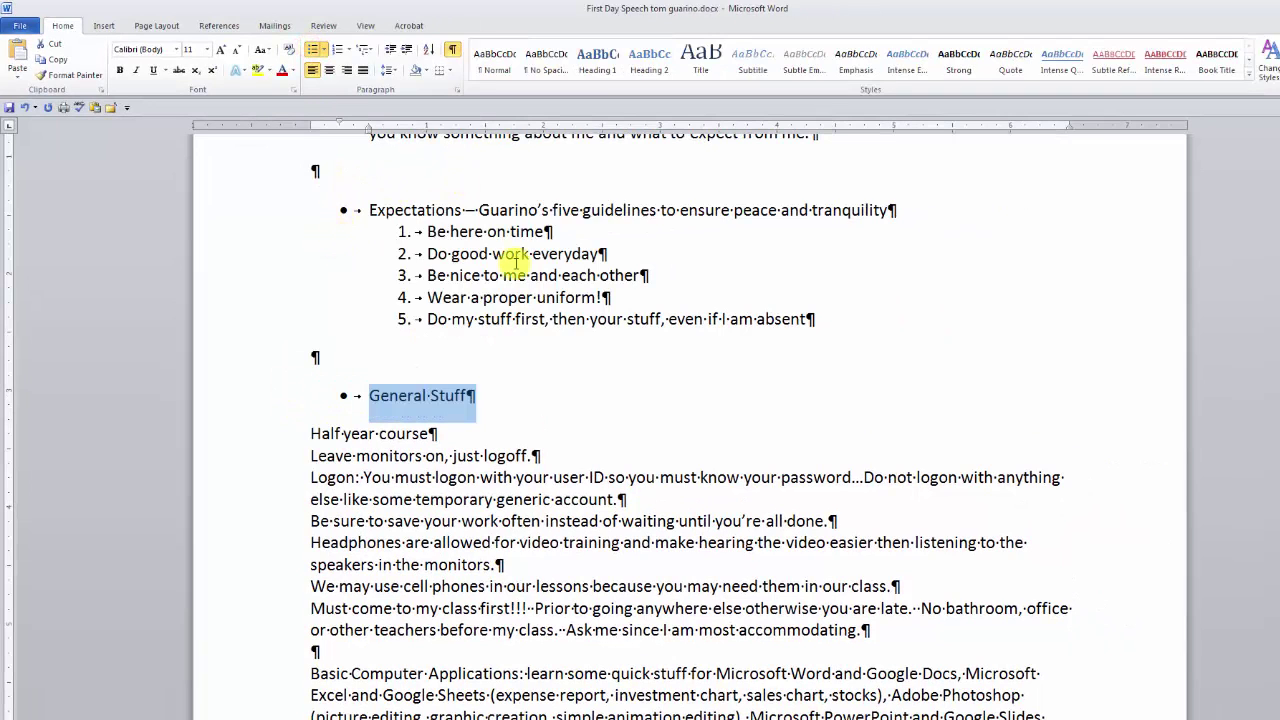
Give the lines from Half year course through Must come to my class first arrowhead bullets and indent them two levels further
scroll(577, 281, "down", 3)
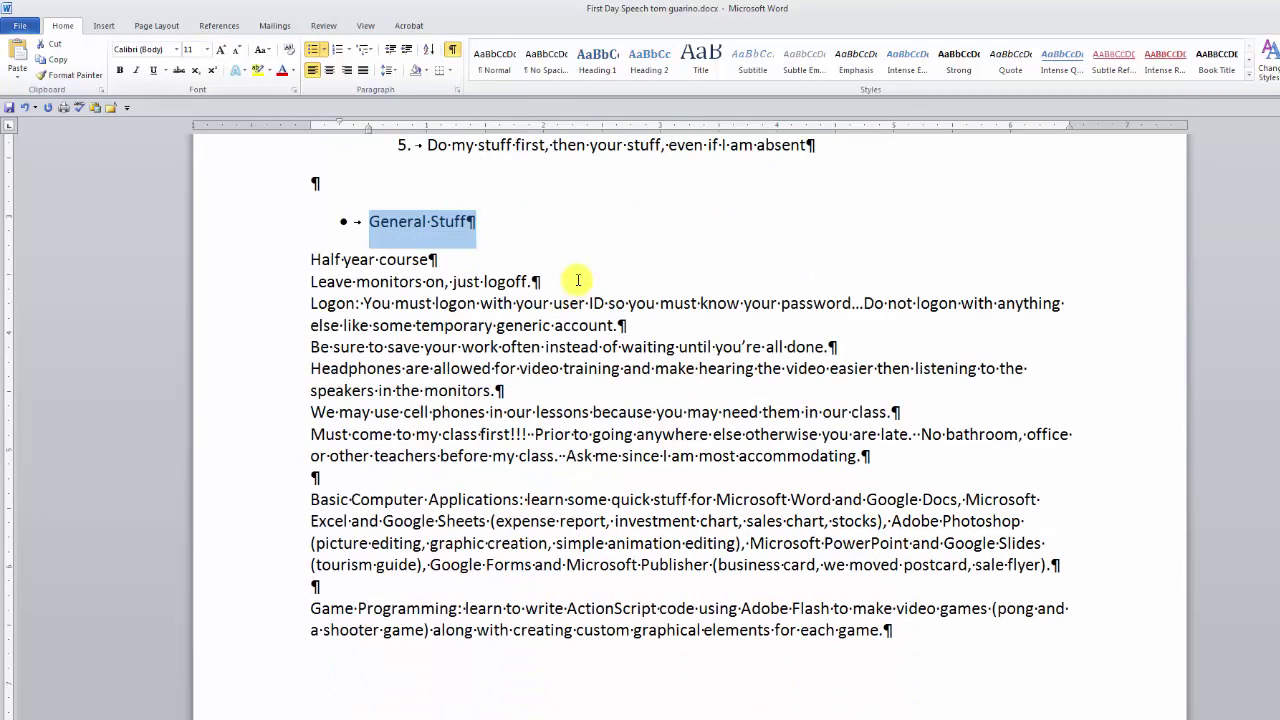
left_click_drag(308, 261, 868, 455)
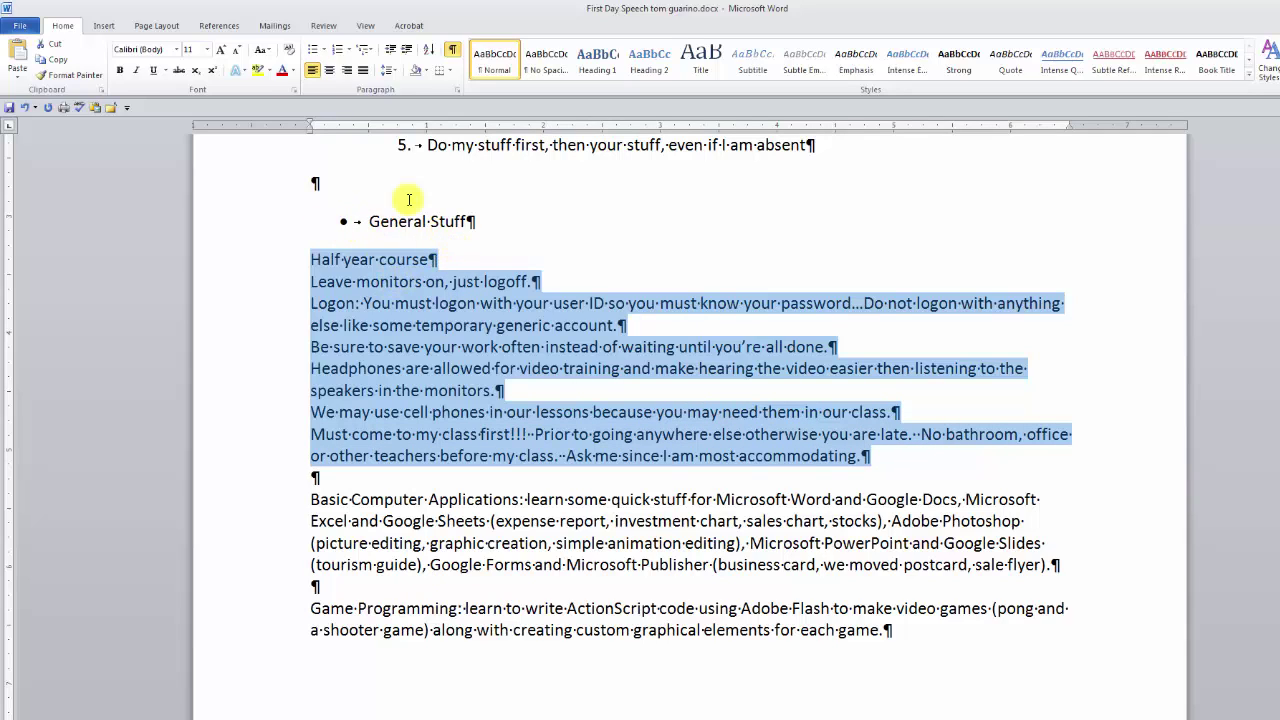
left_click(323, 50)
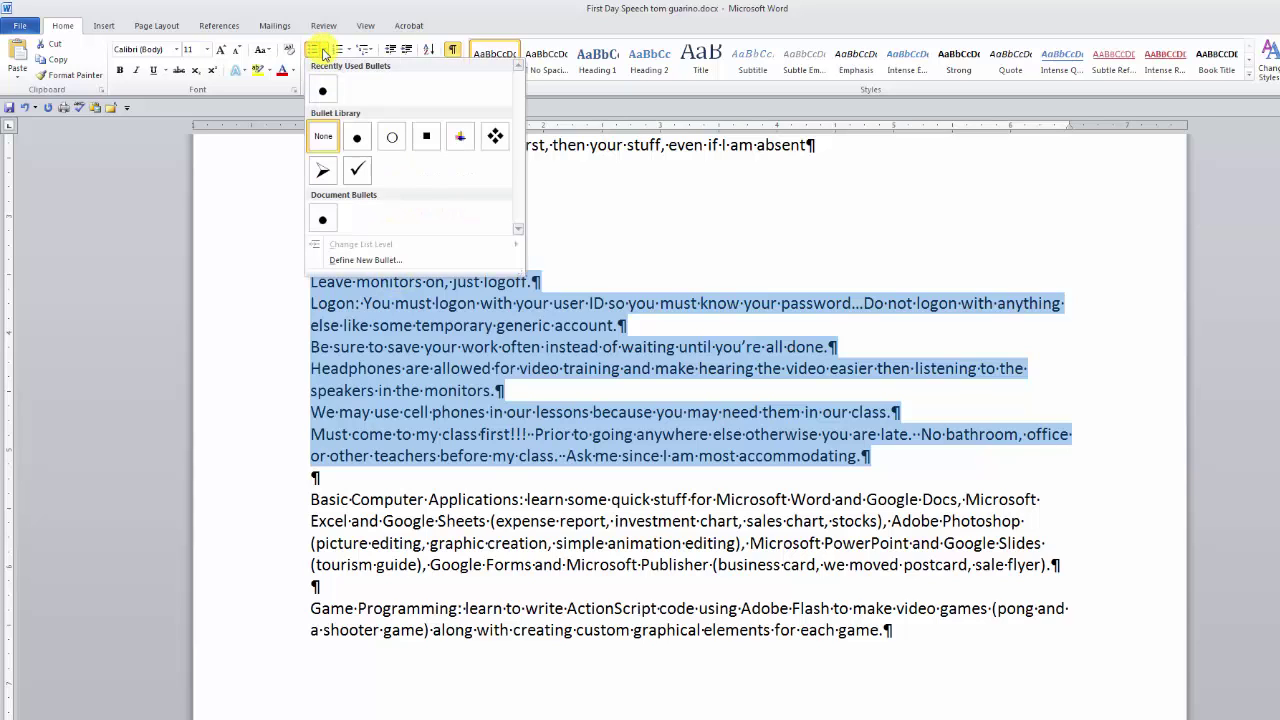
left_click(323, 172)
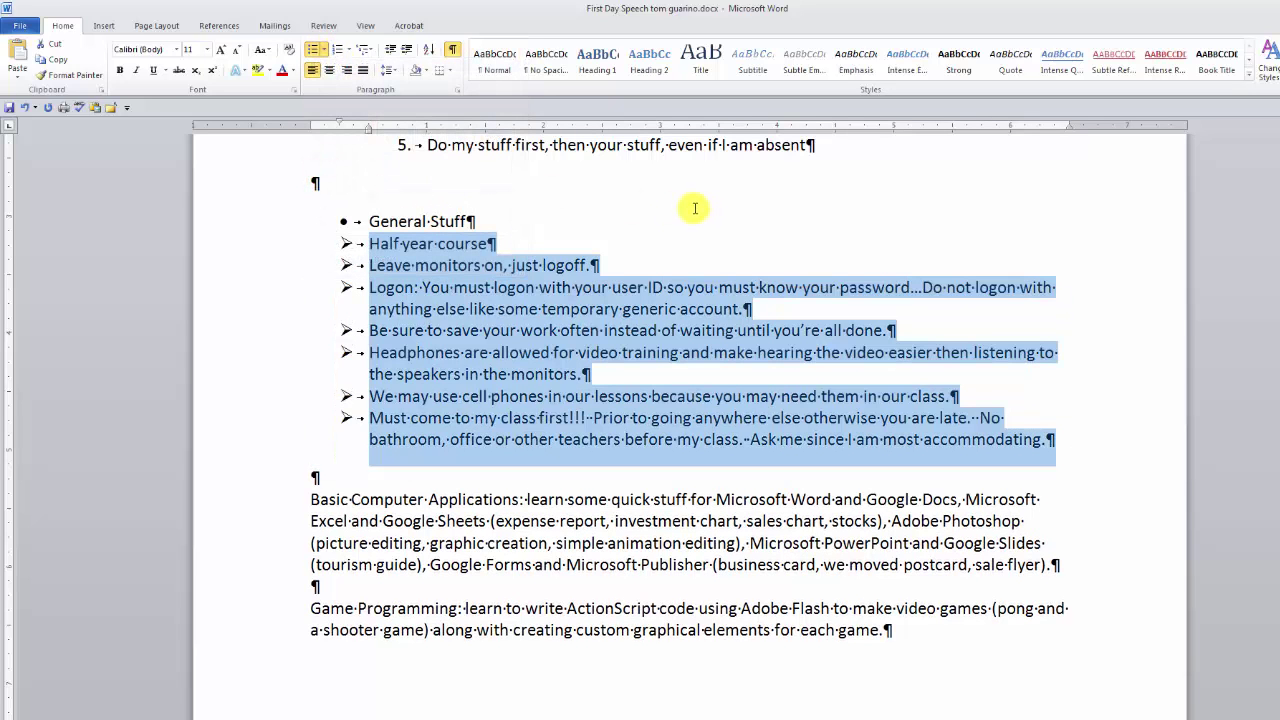
scroll(663, 223, "up", 1)
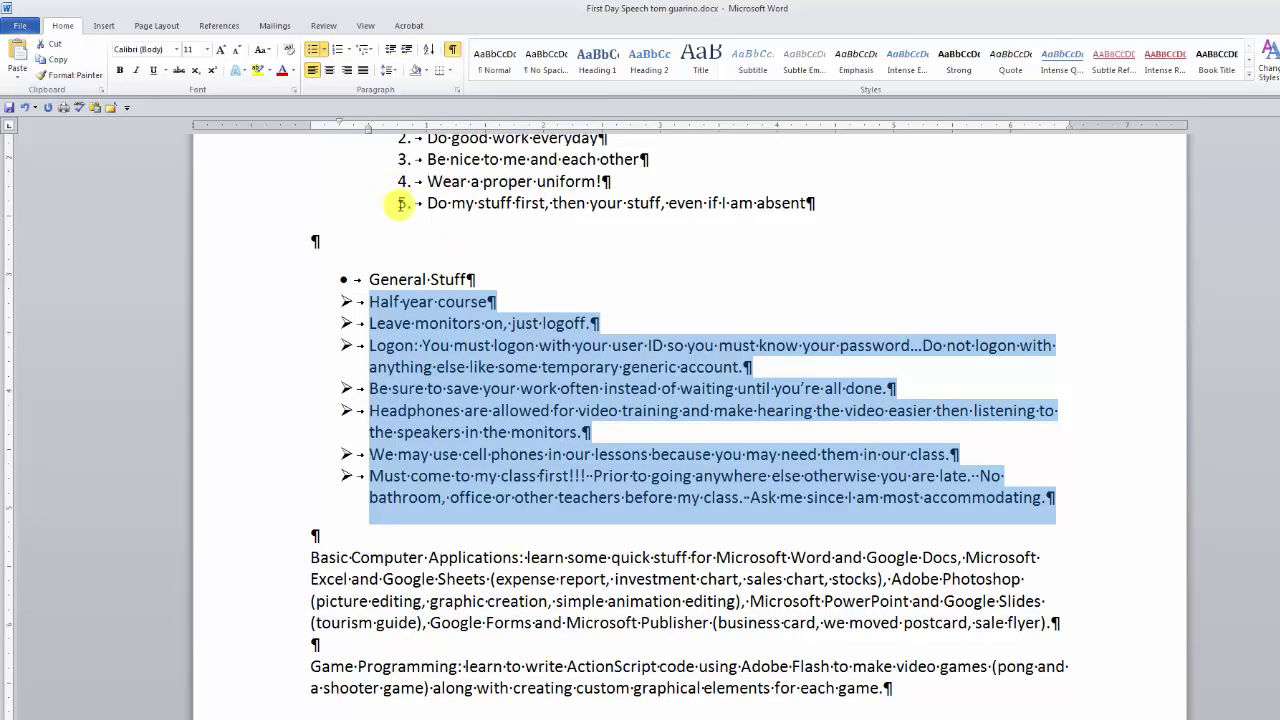
left_click(407, 50)
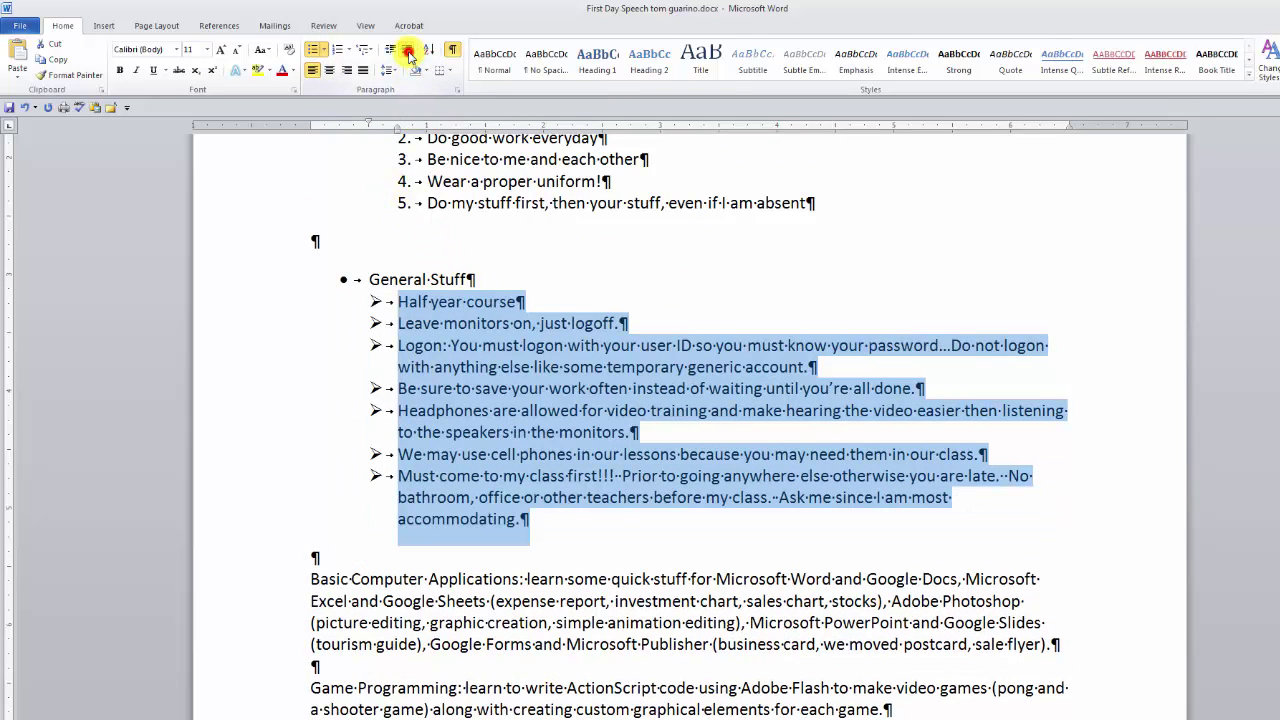
left_click(407, 50)
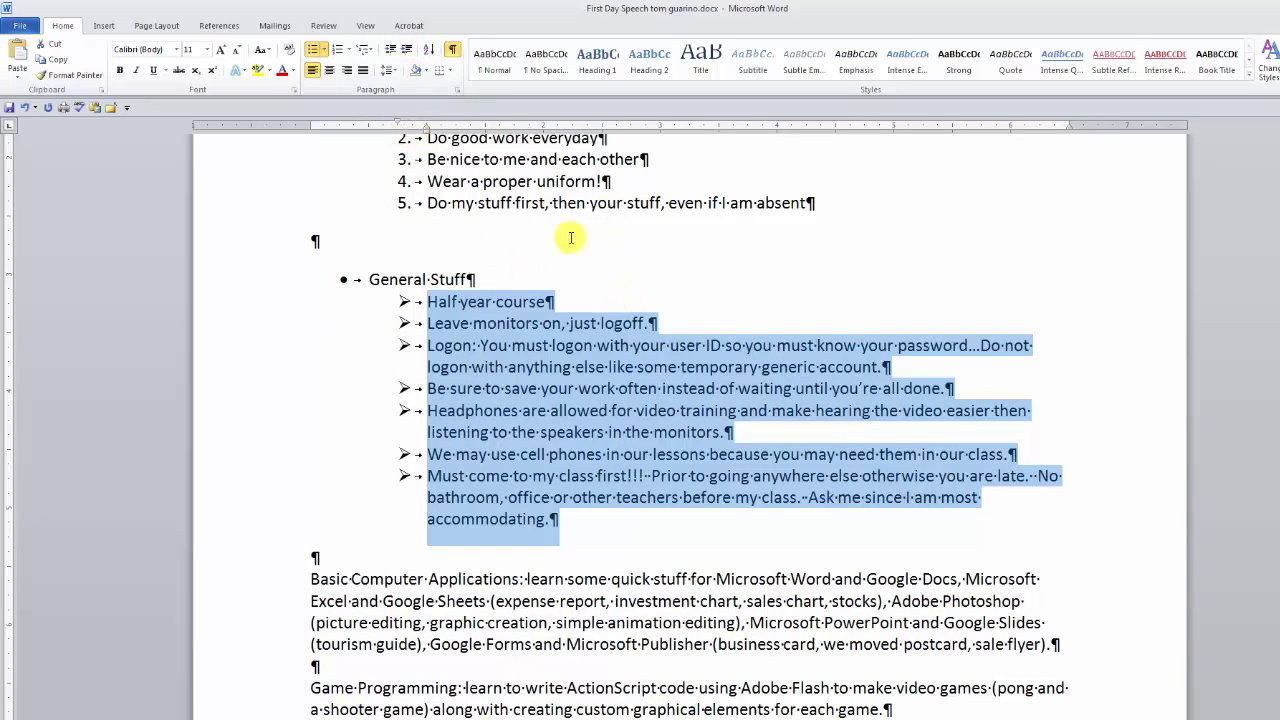
scroll(612, 302, "up", 4)
scroll(612, 302, "down", 4)
scroll(612, 302, "down", 4)
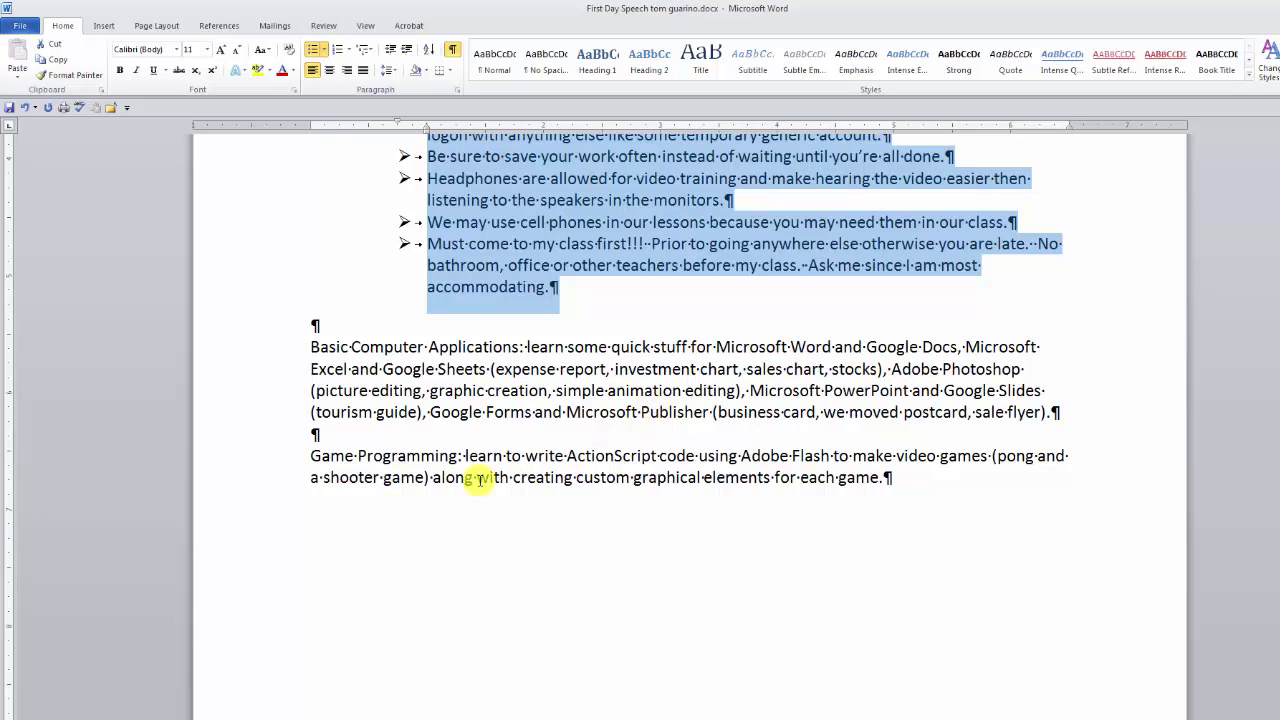
Switch to Firefox and run a Google image search for "kayaker followed by lovestruck shark"
left_click(58, 714)
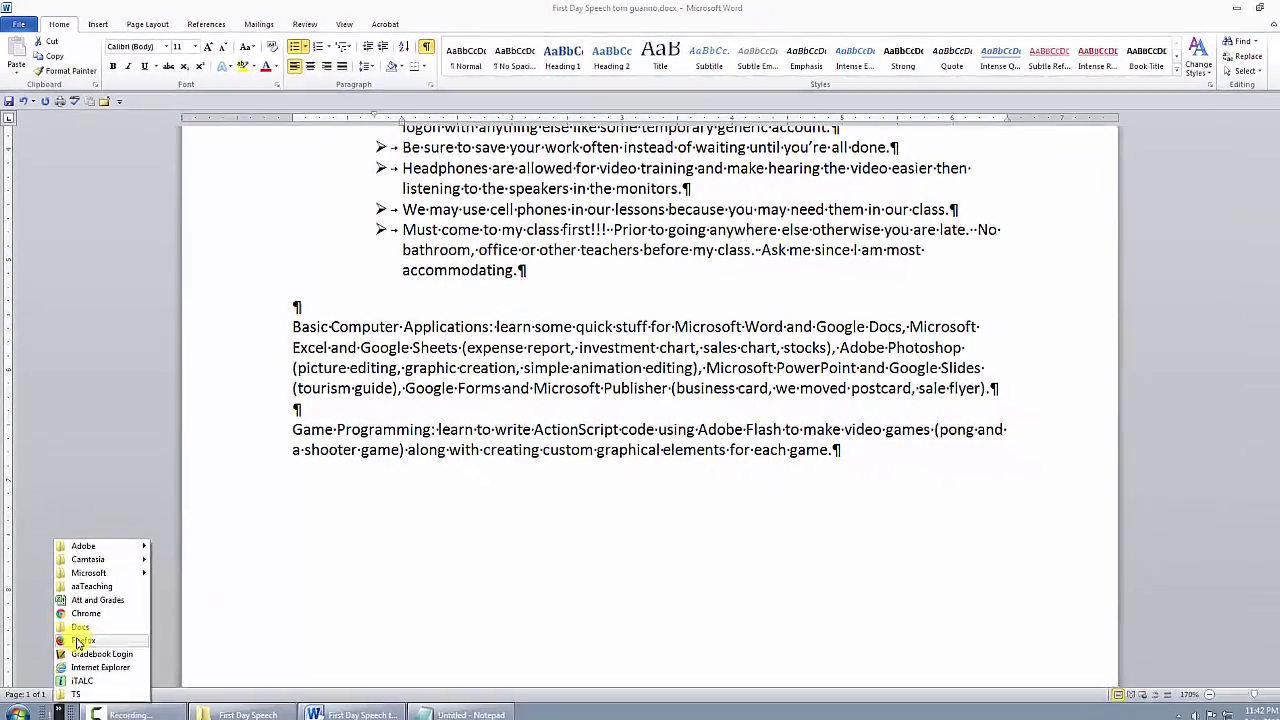
left_click(80, 641)
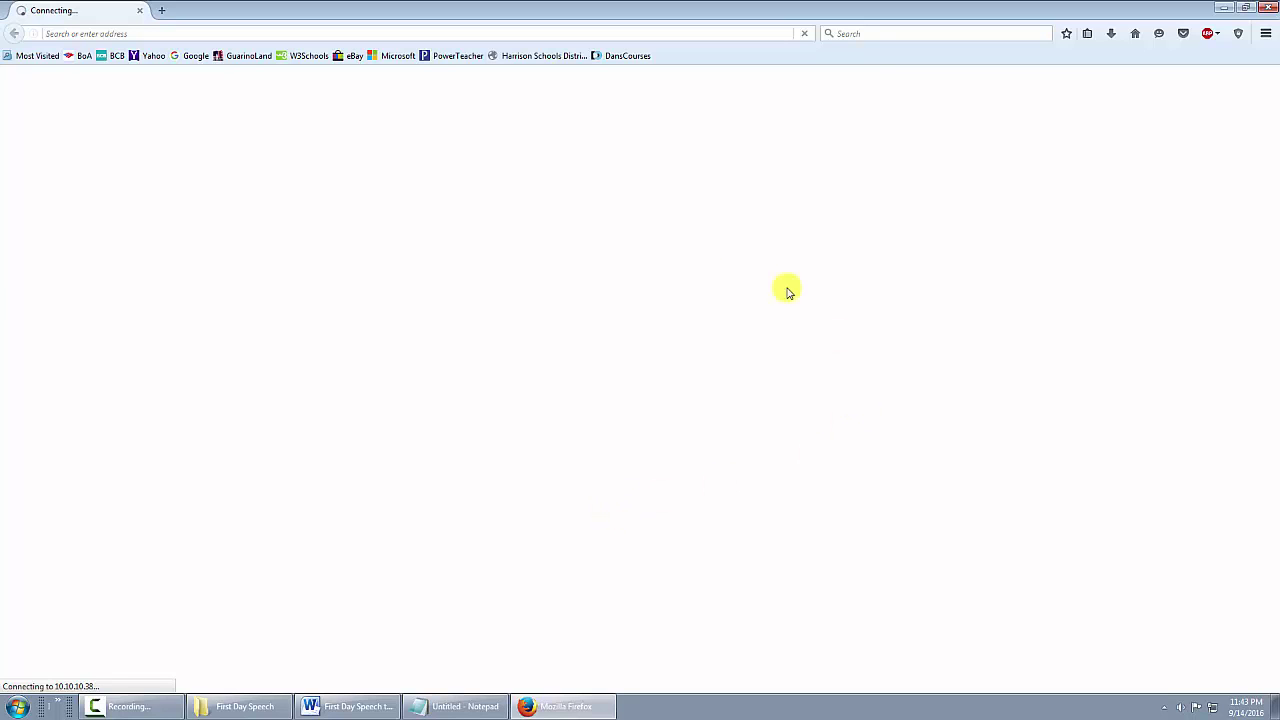
left_click(856, 35)
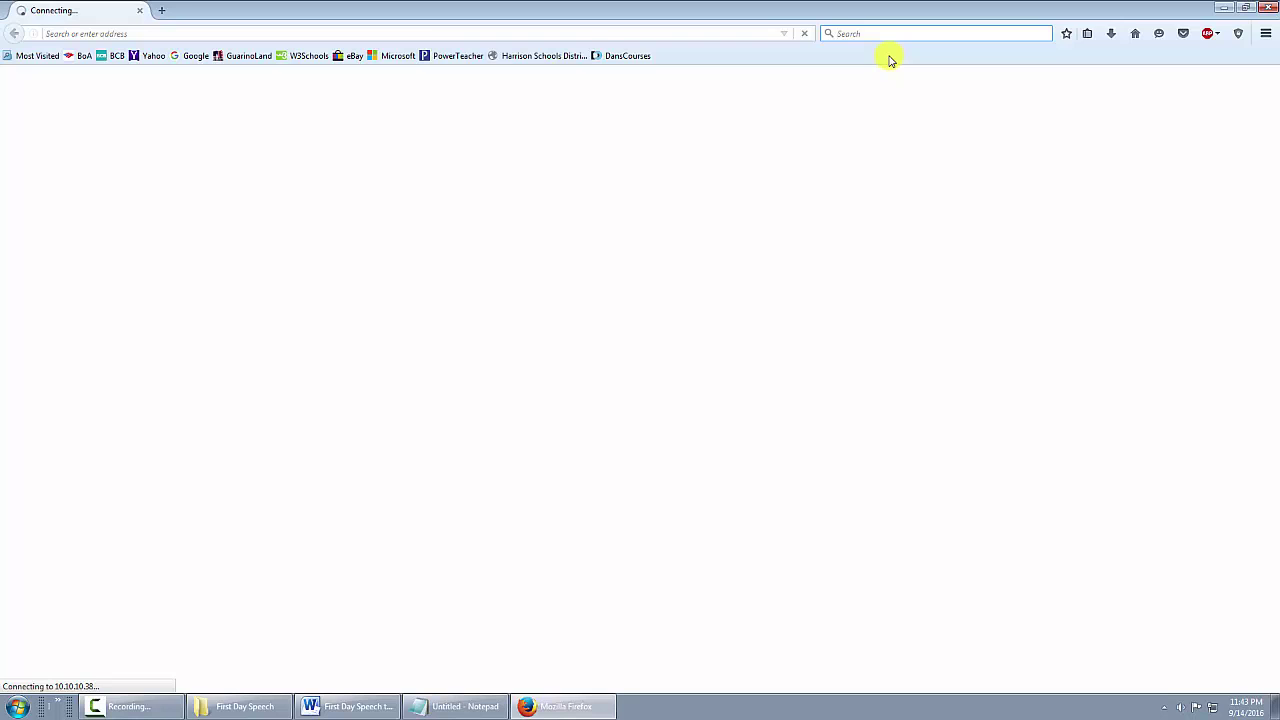
type("ka")
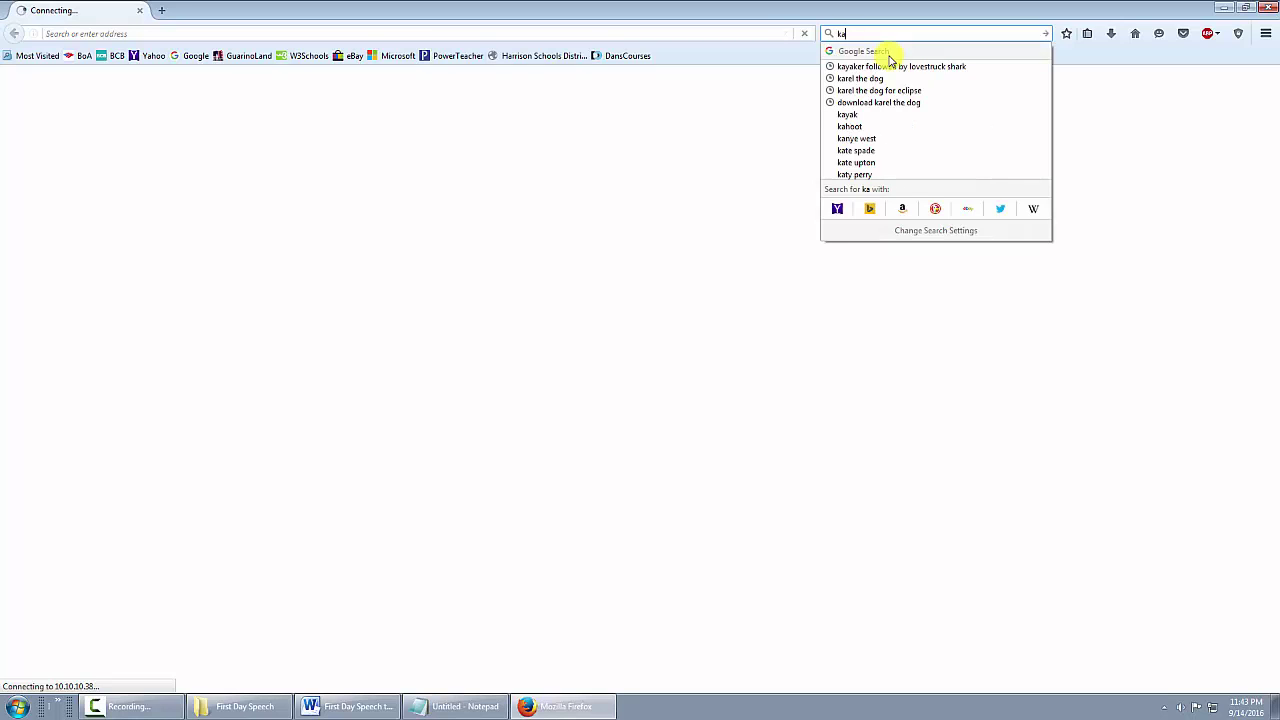
left_click(886, 68)
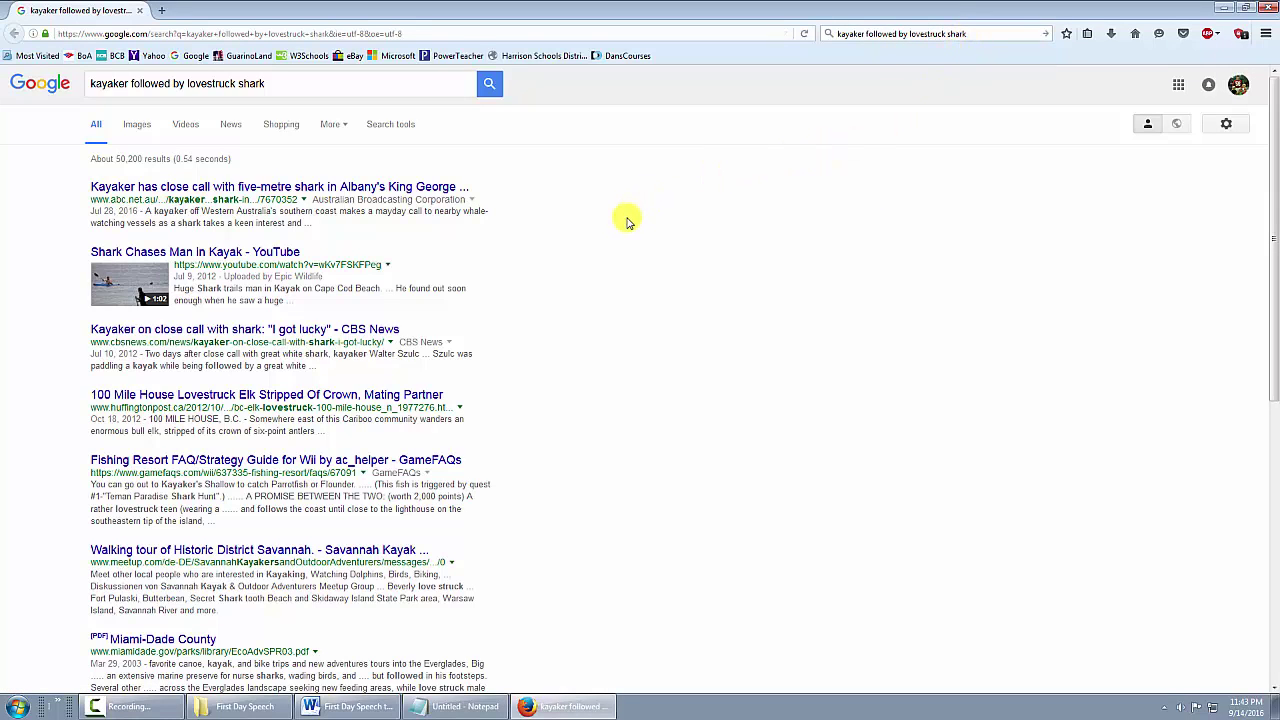
left_click(137, 126)
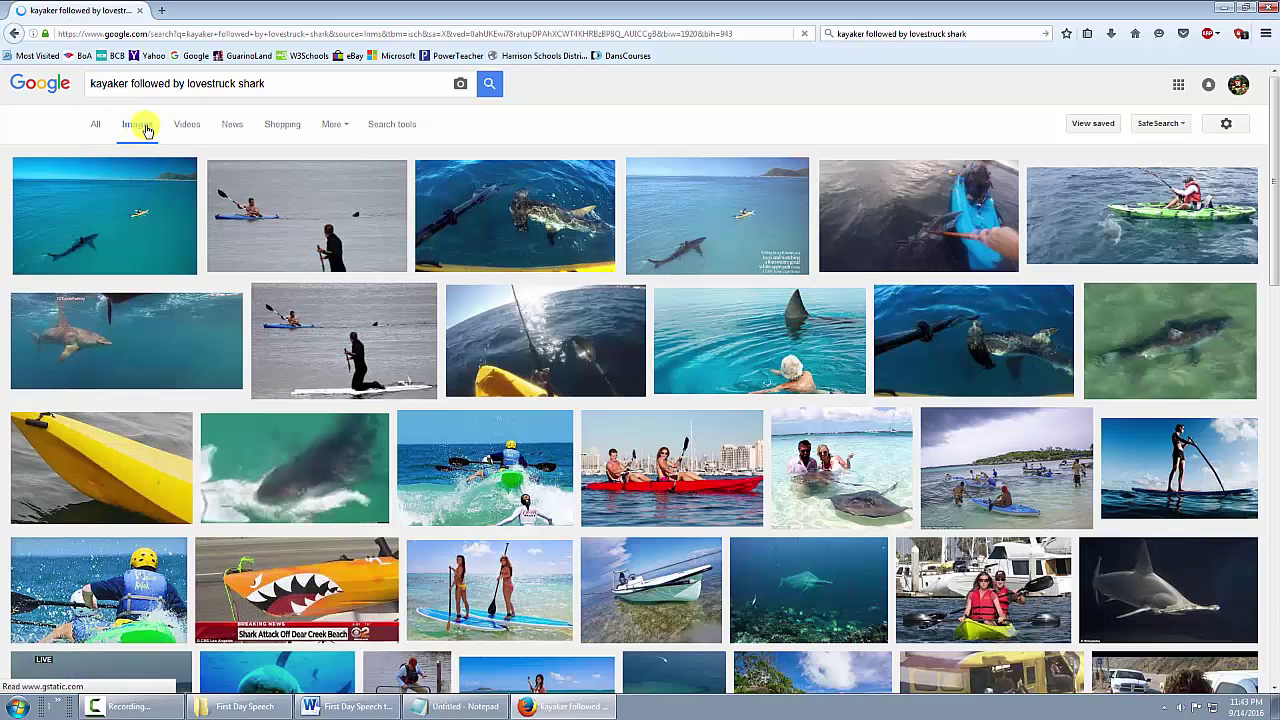
left_click(115, 240)
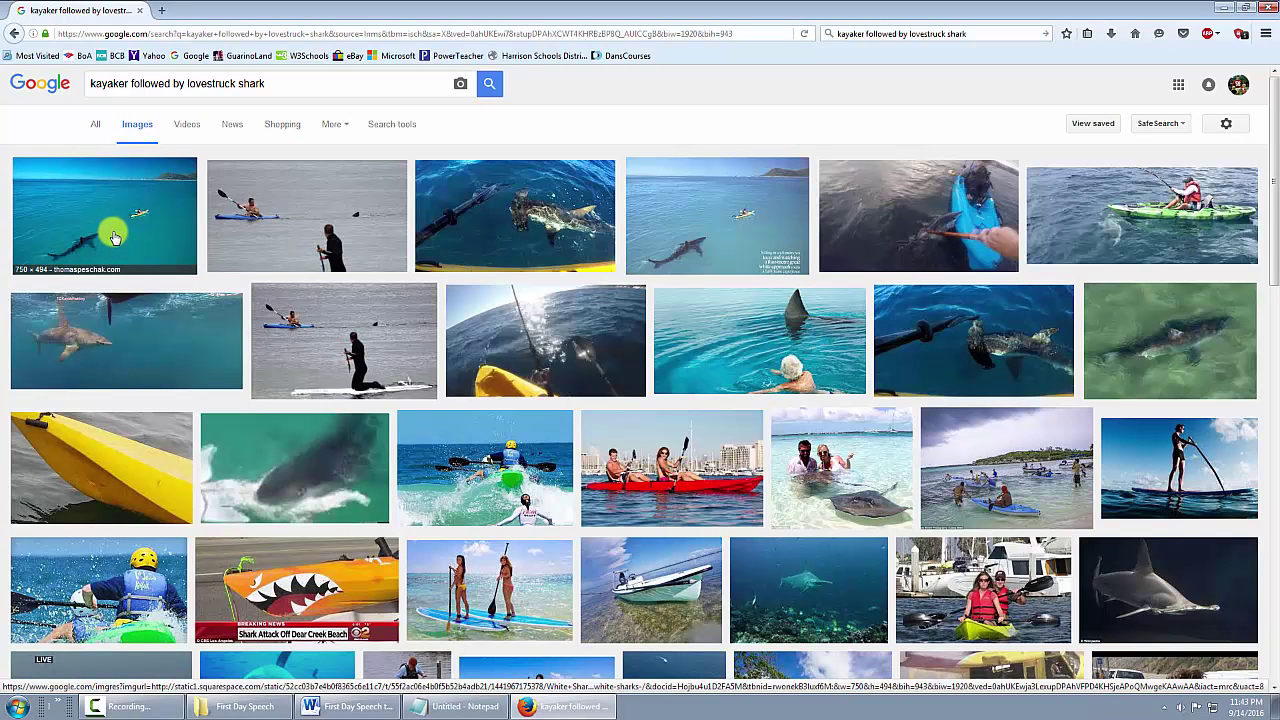
right_click(112, 202)
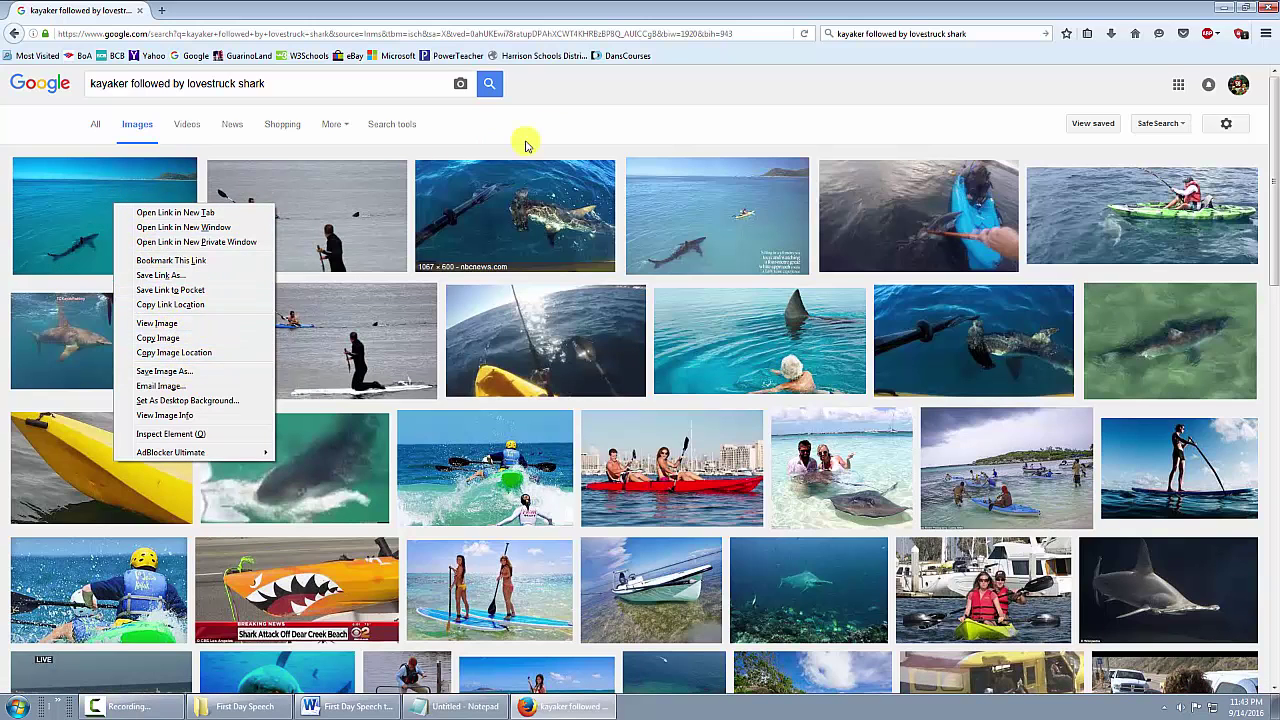
left_click(577, 111)
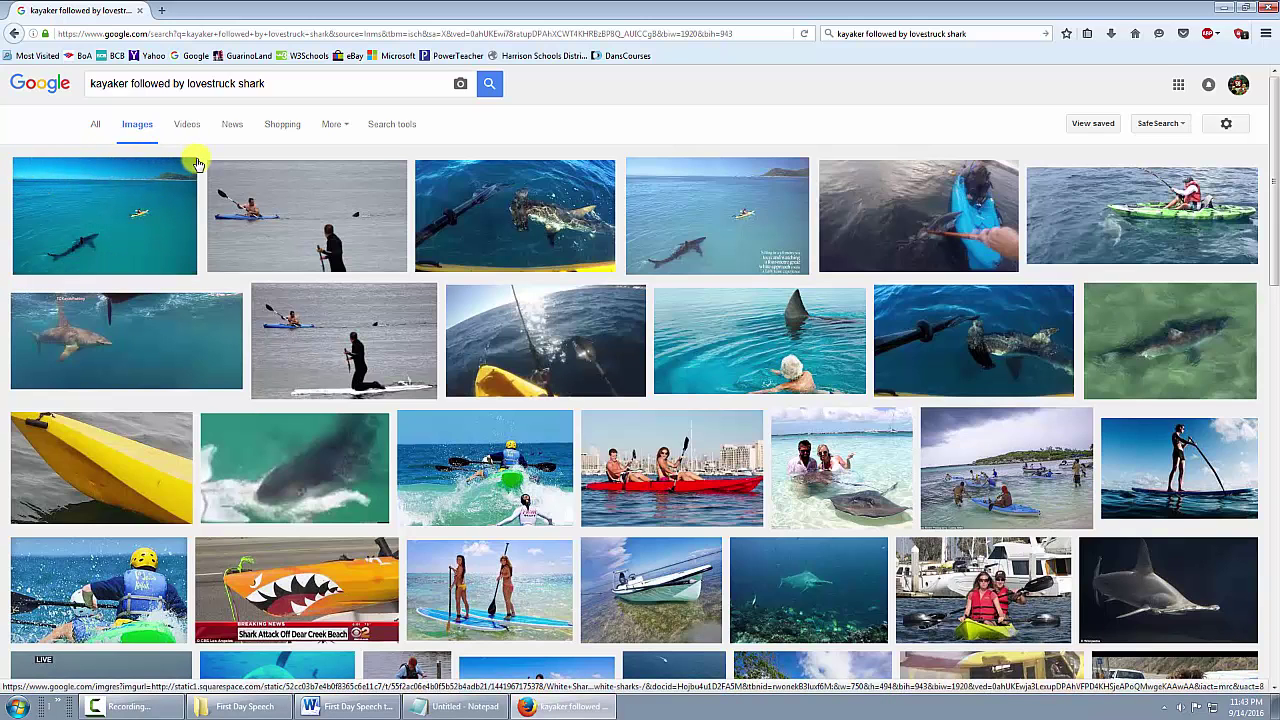
Preview the first shark and kayak image result and open its full-size version in a separate tab
left_click(127, 218)
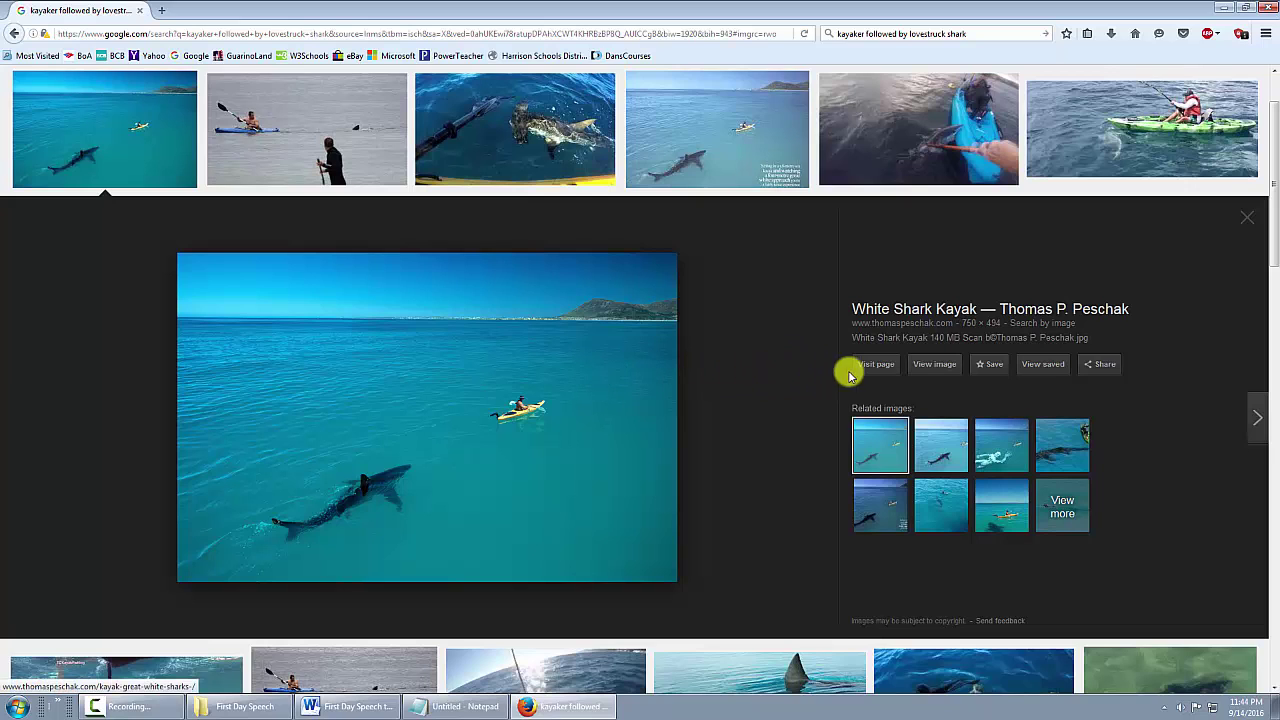
left_click(936, 364)
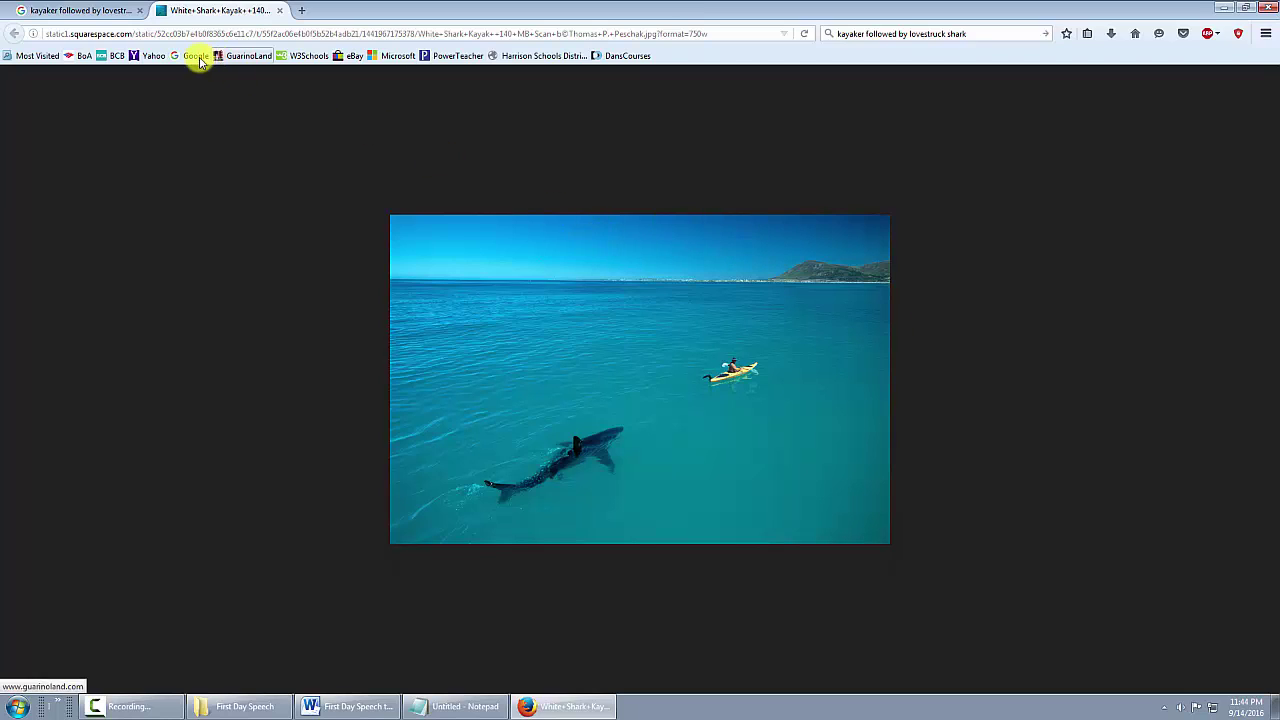
left_click(70, 10)
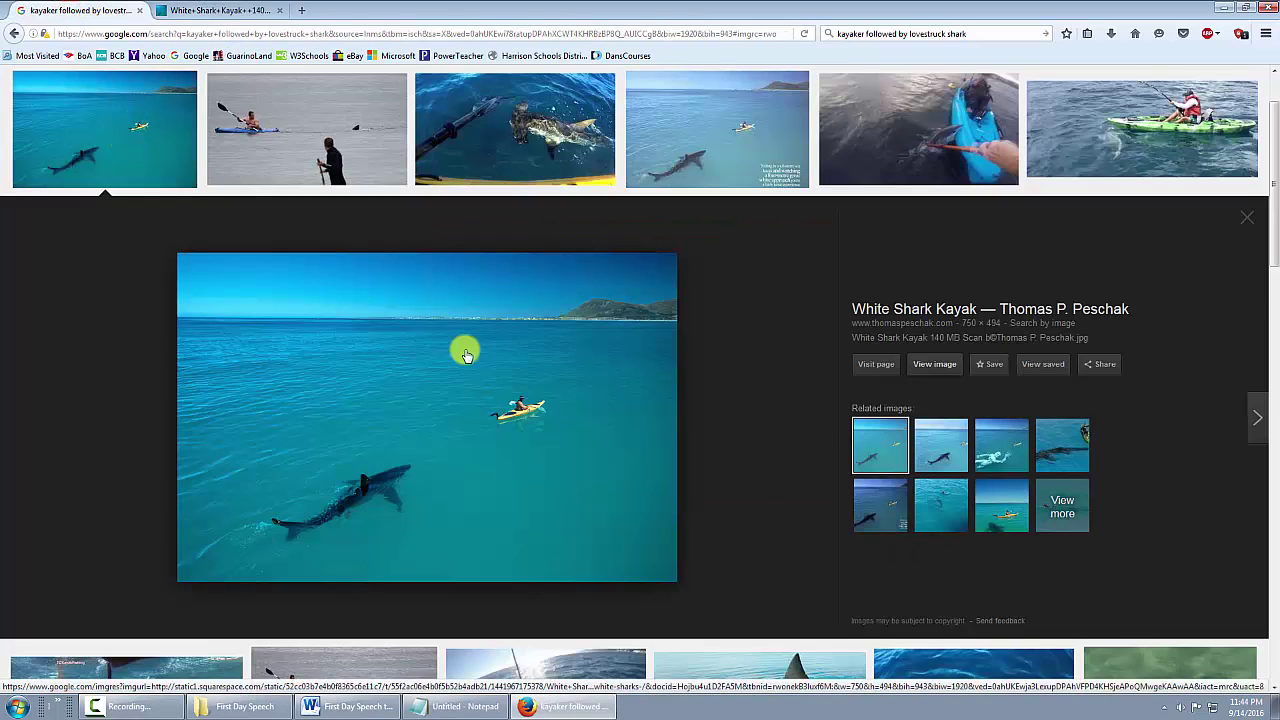
left_click(208, 10)
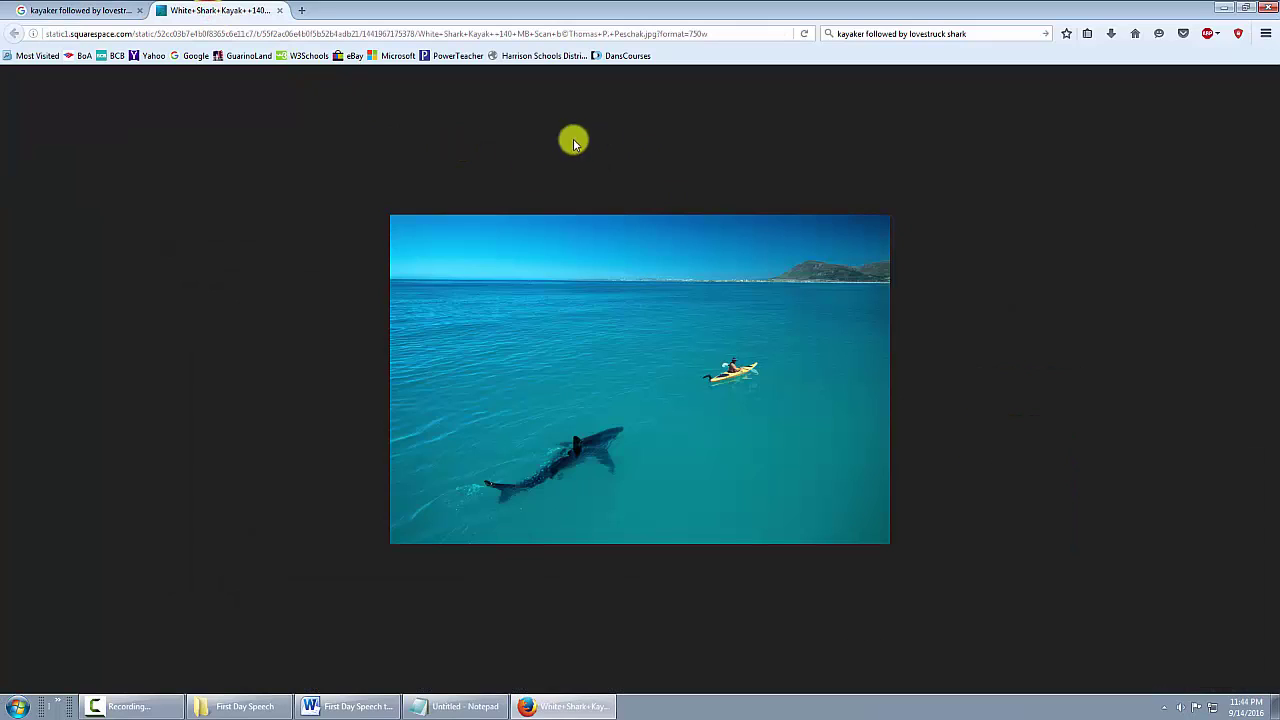
Save the full-size image as a JPEG named shark in the First Day Speech folder under aaTeaching > Courses
right_click(682, 317)
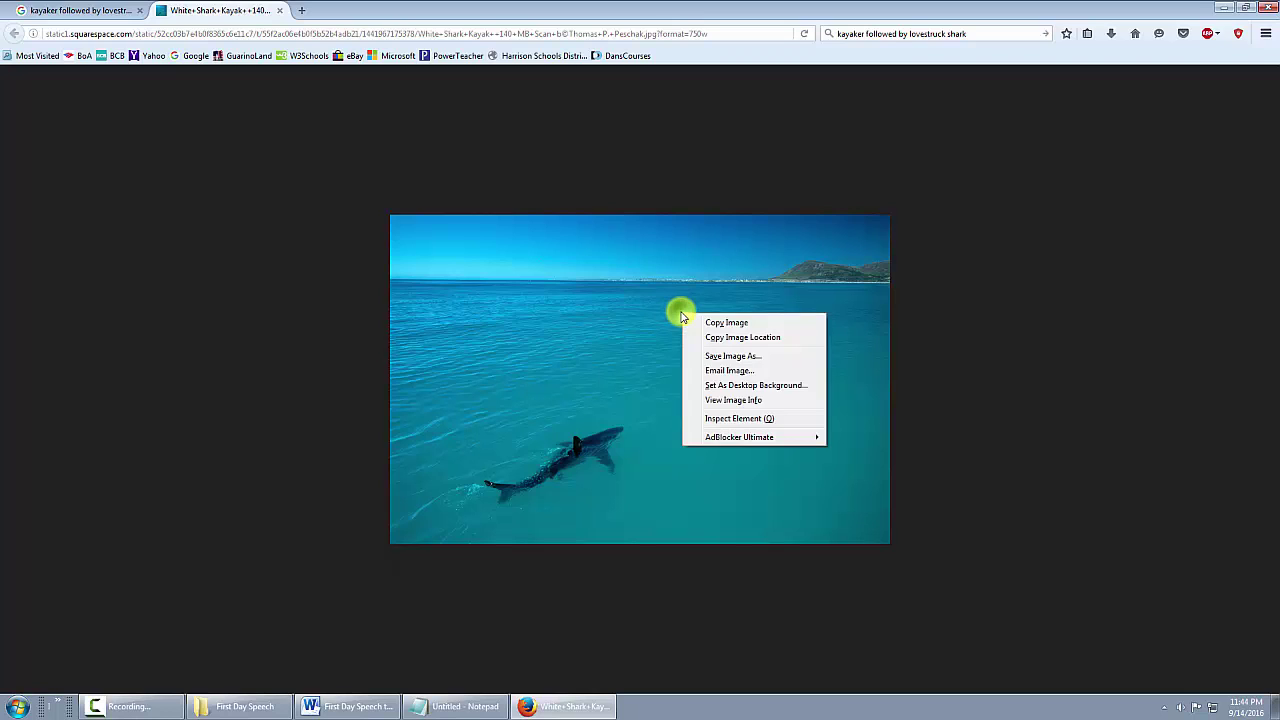
left_click(730, 356)
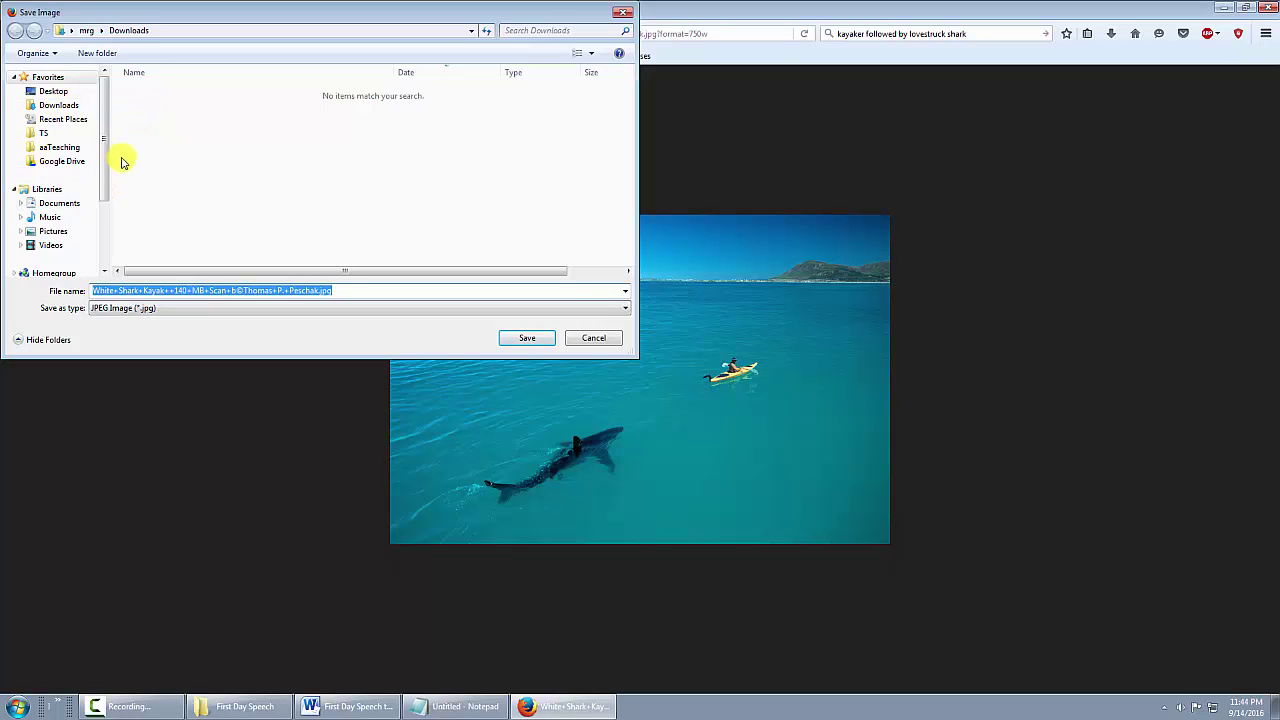
mouse_move(104, 109)
left_mouse_down()
mouse_move(104, 152)
mouse_move(106, 112)
left_mouse_up()
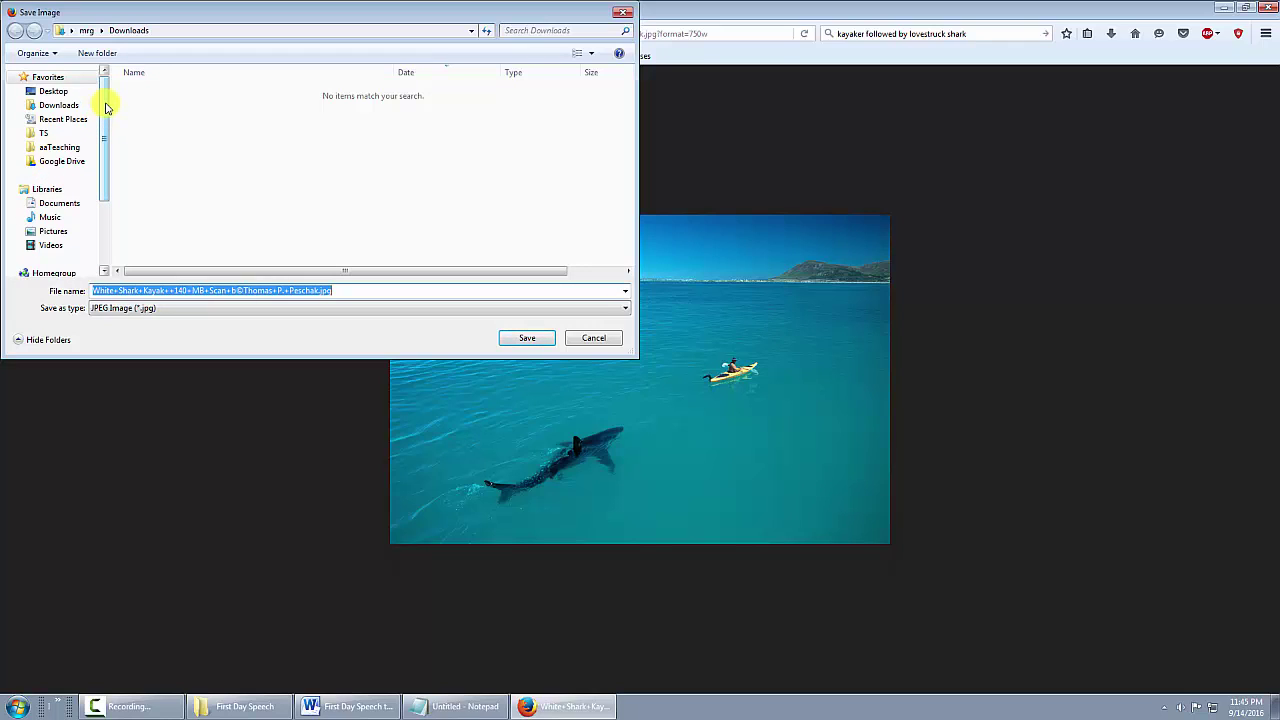
left_click(55, 147)
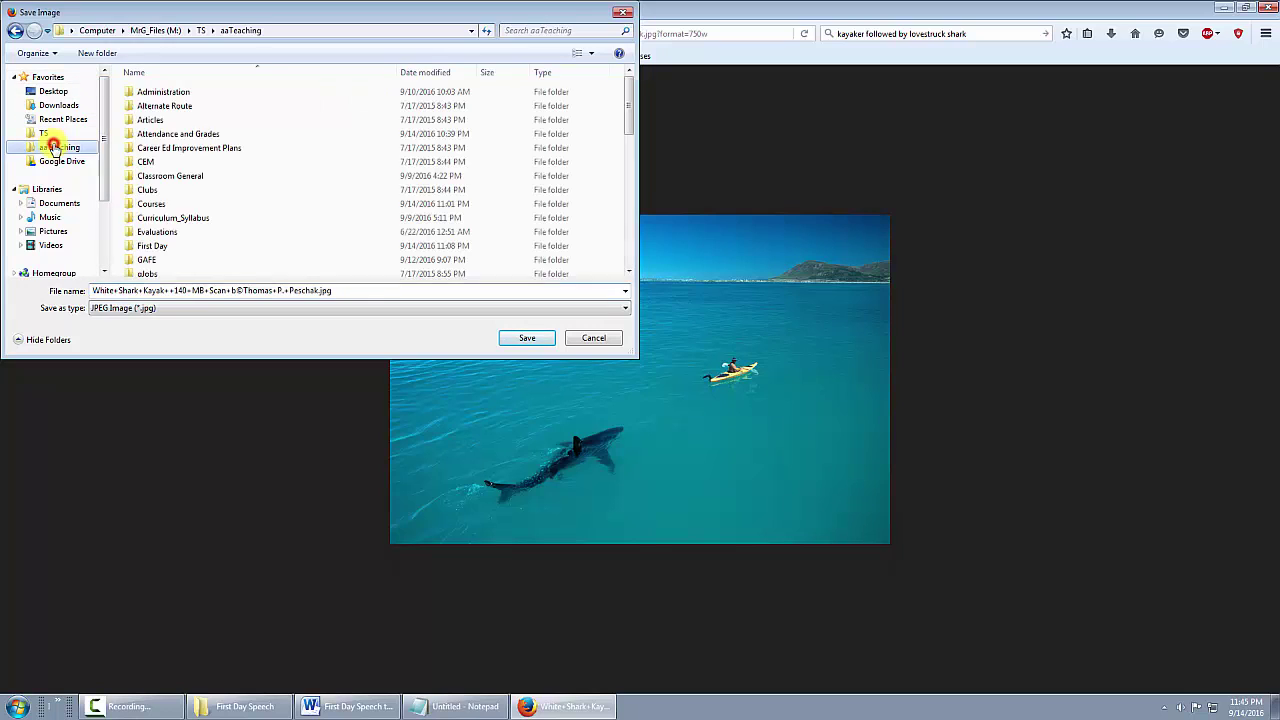
double_click(165, 203)
double_click(177, 91)
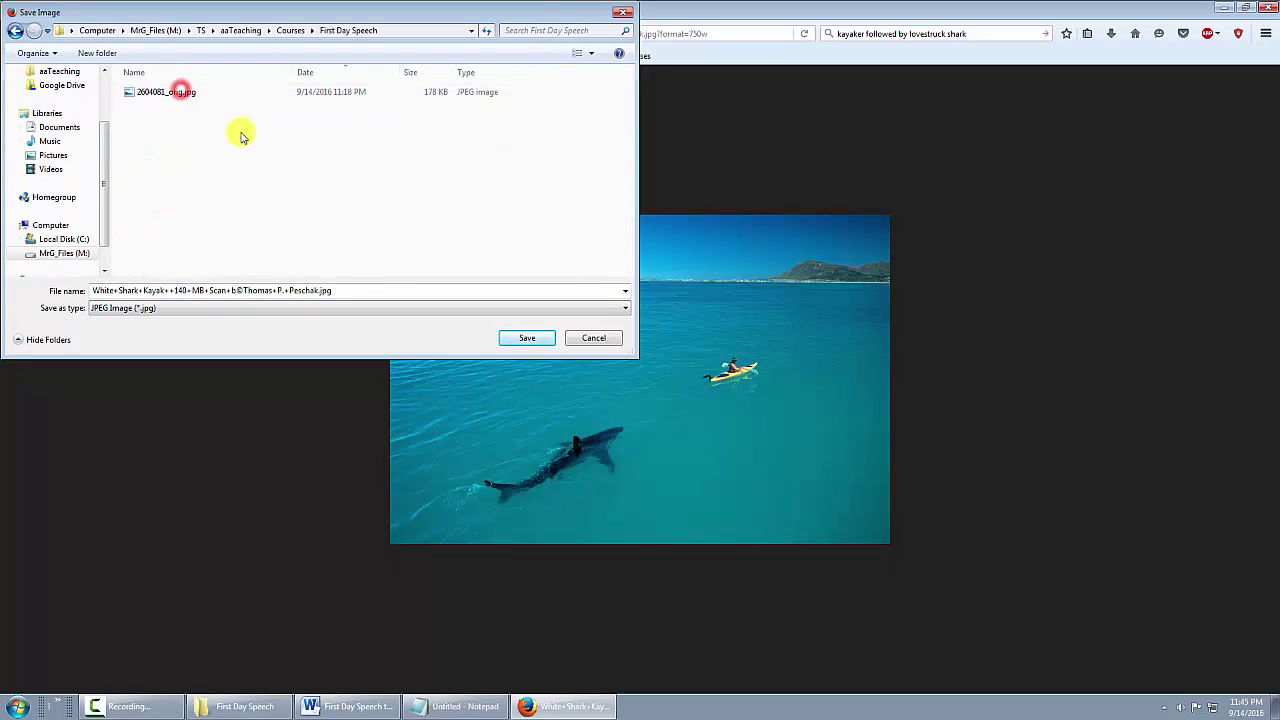
double_click(318, 290)
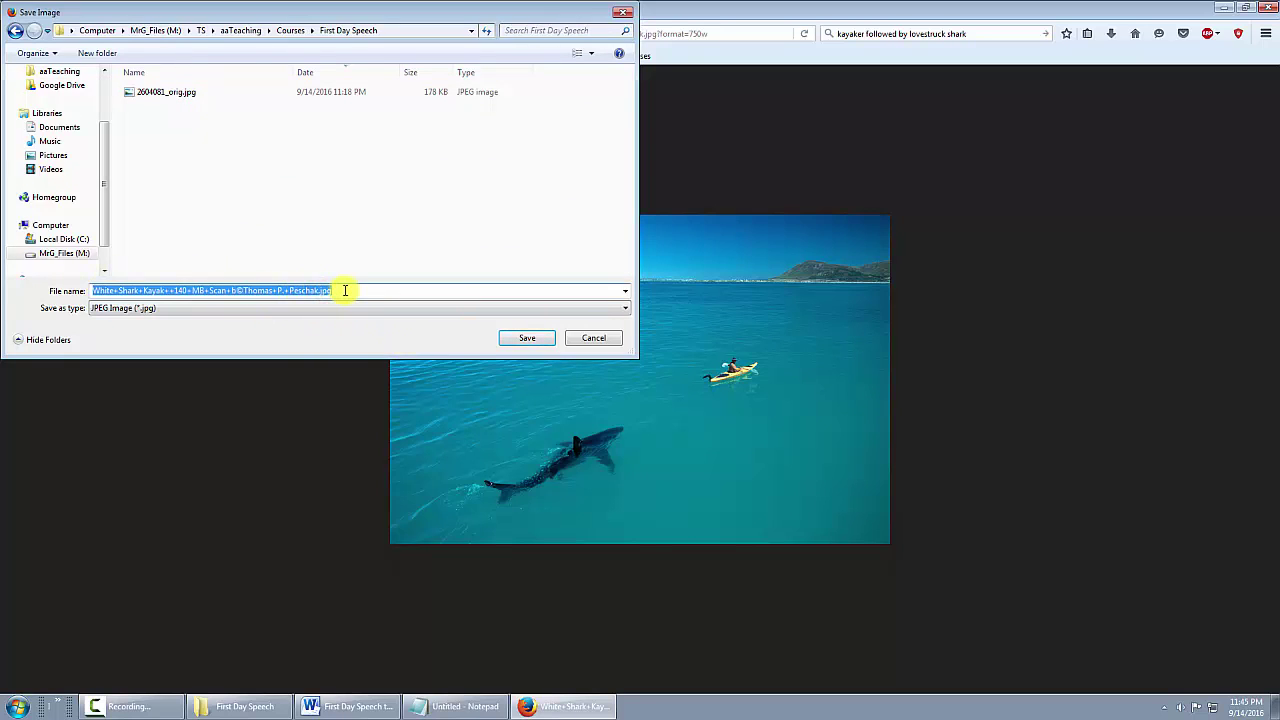
type("shark")
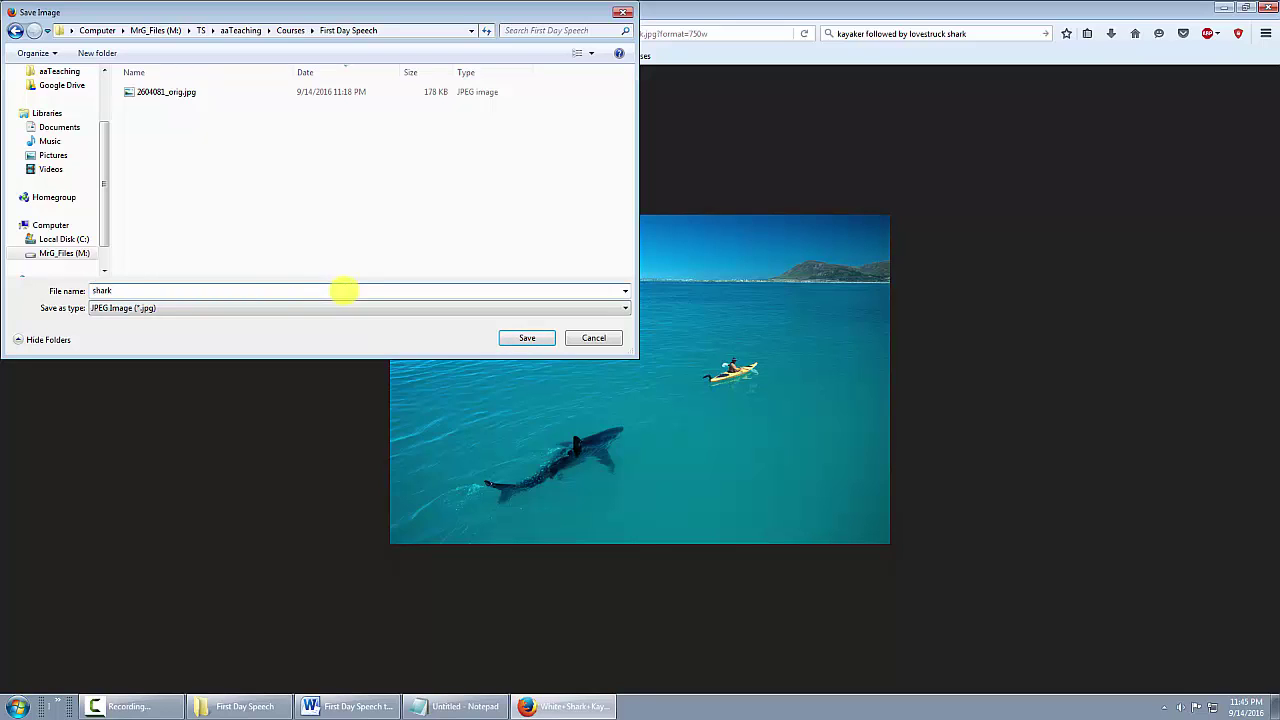
left_click(527, 340)
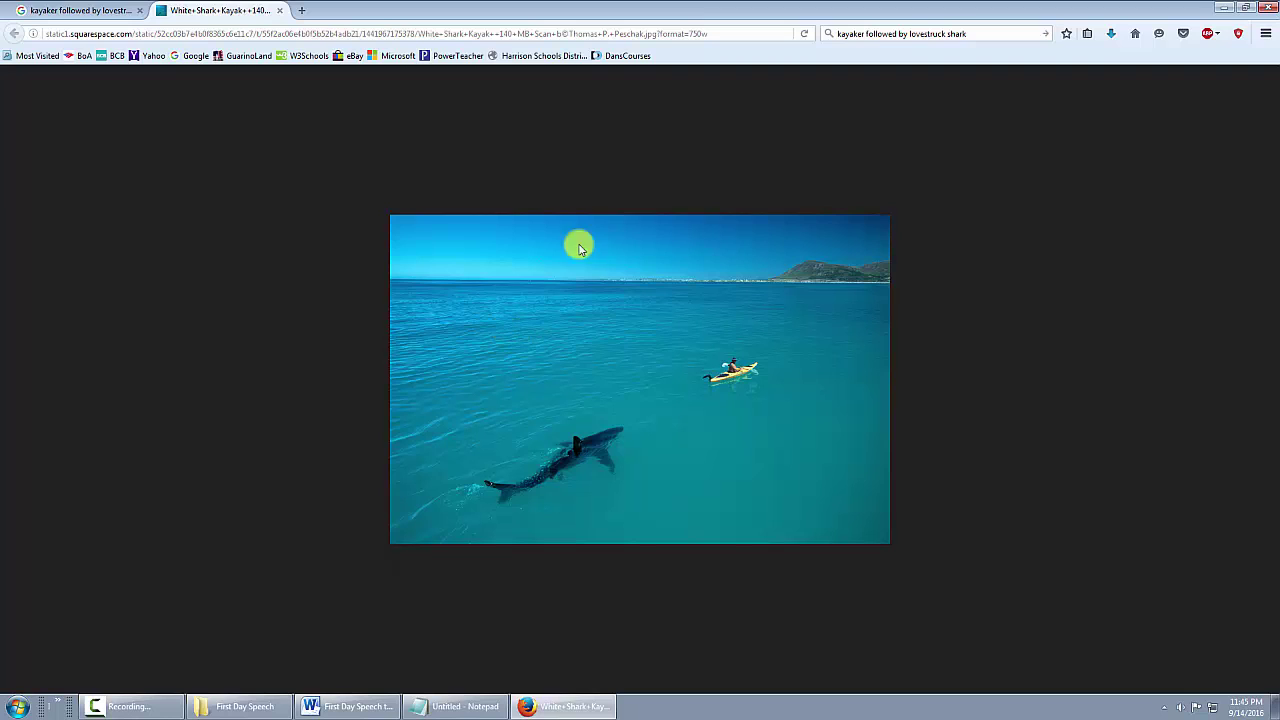
Close Firefox with its tabs, return to the Word document, and place the insertion point before Basic Computer Applications
left_click(1273, 8)
left_click(601, 378)
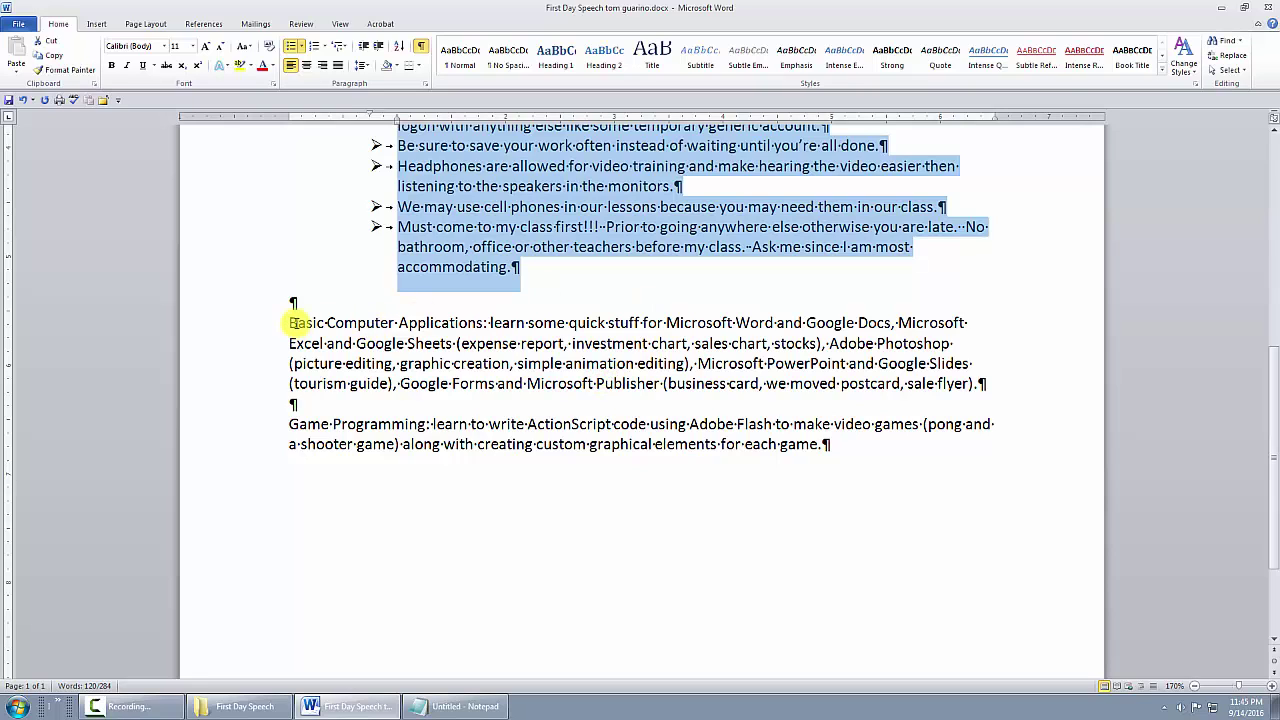
left_click(290, 322)
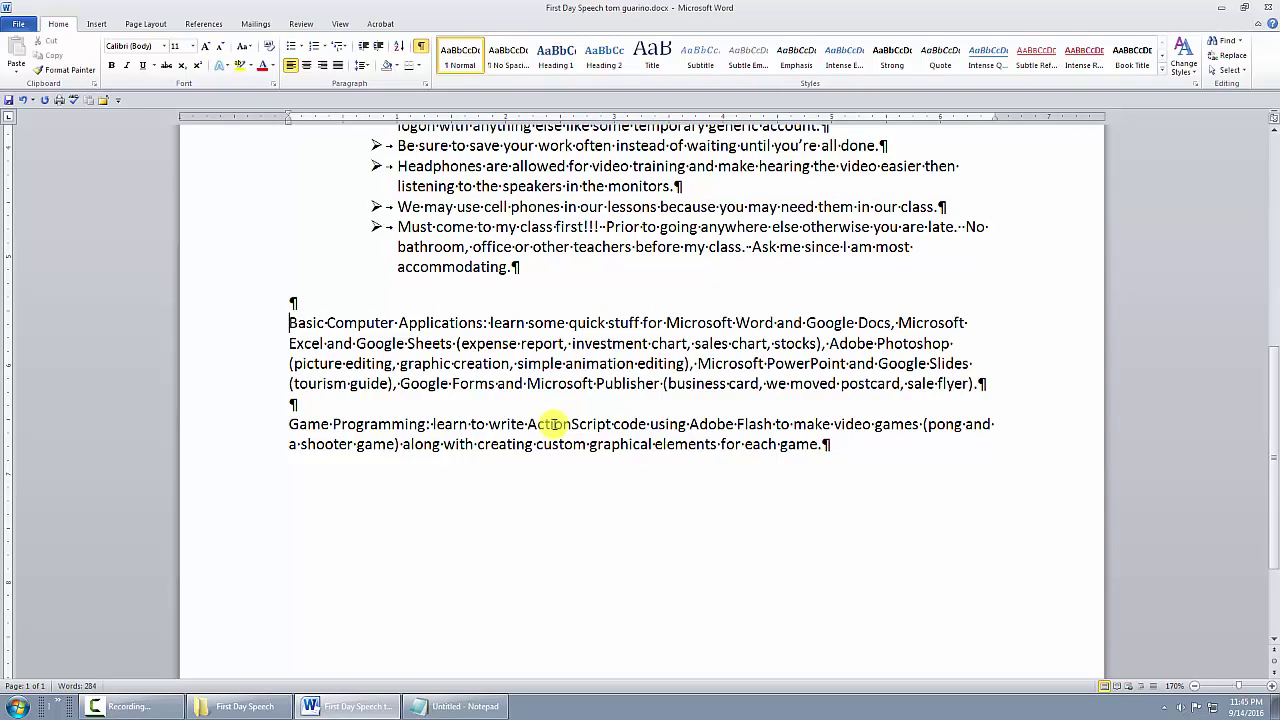
scroll(600, 277, "up", 5)
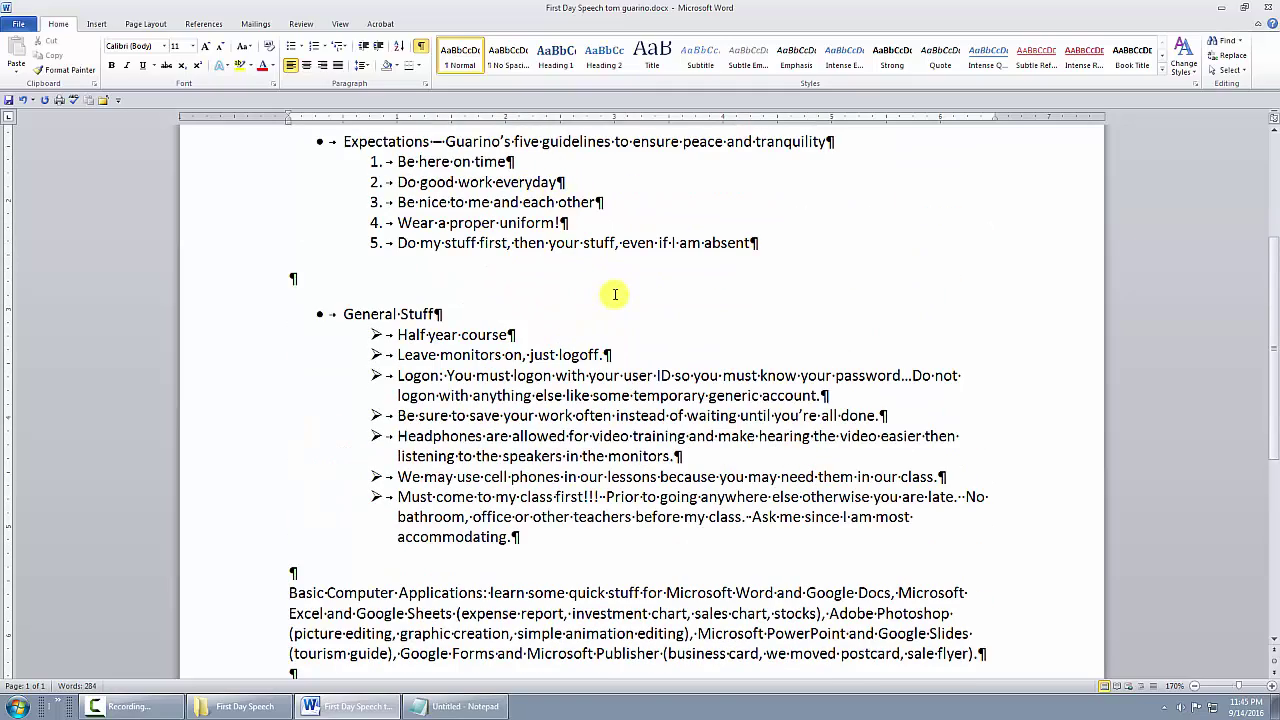
Hide the paragraph and formatting marks throughout the document
scroll(615, 294, "up", 3)
left_click(422, 50)
scroll(666, 316, "down", 6)
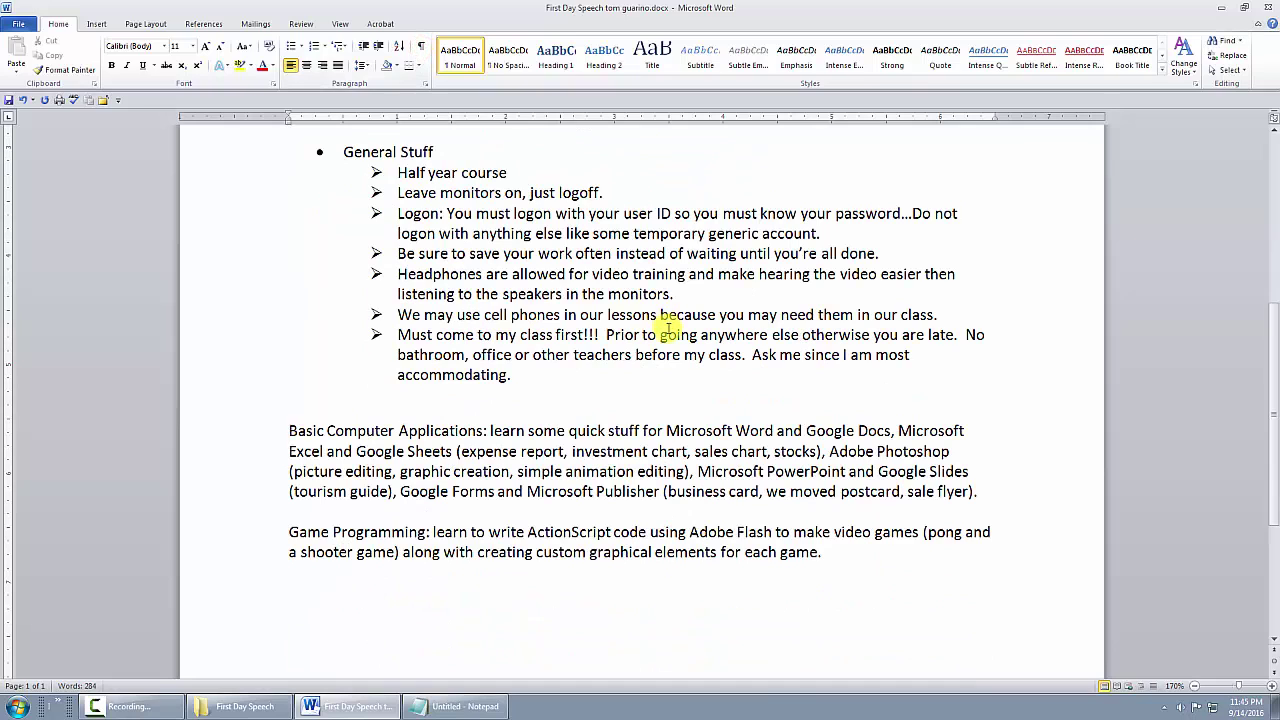
Insert the shark picture from the First Day Speech folder under aaTeaching > Courses, just before Basic Computer Applications
left_click(96, 24)
left_click(139, 60)
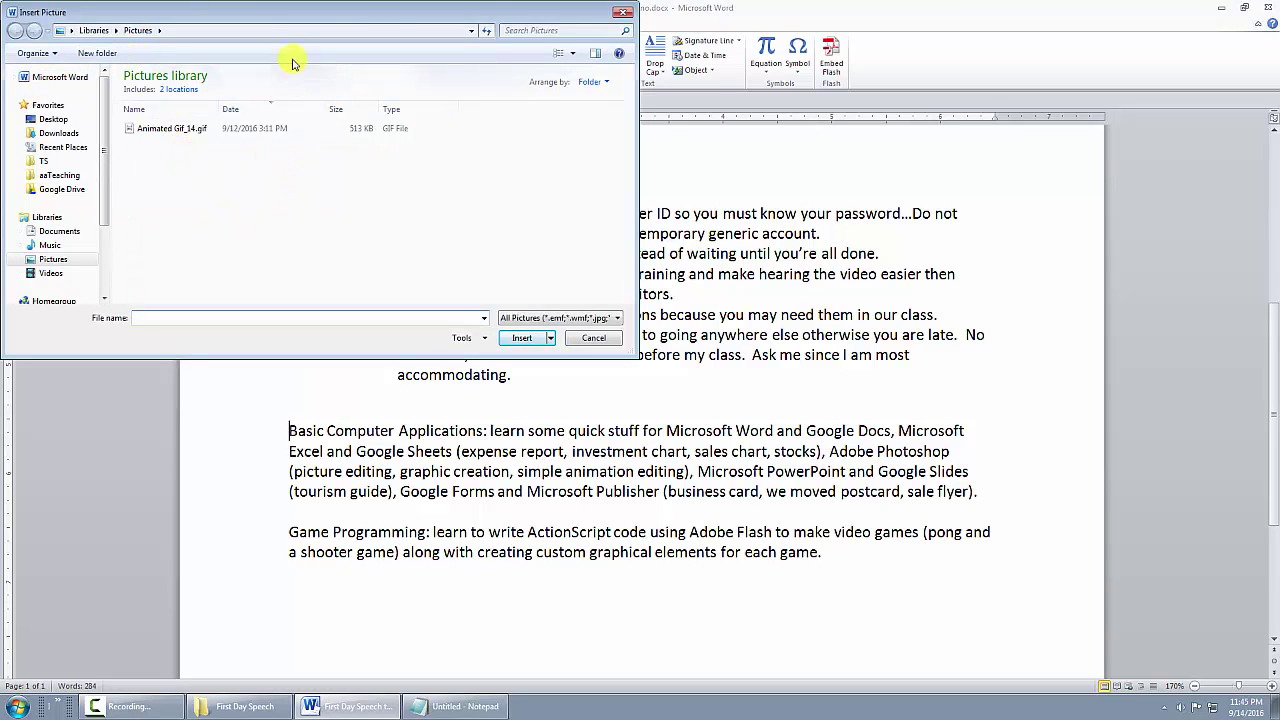
left_click_drag(292, 14, 452, 60)
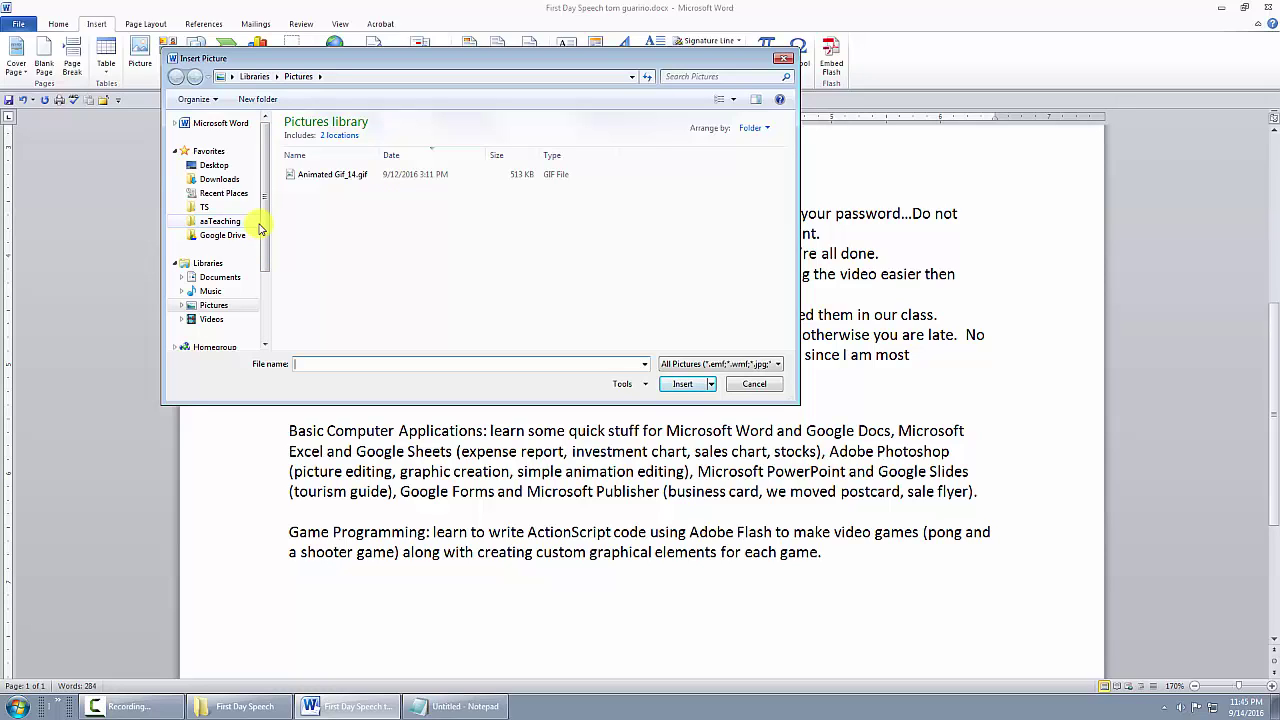
left_click_drag(263, 229, 249, 277)
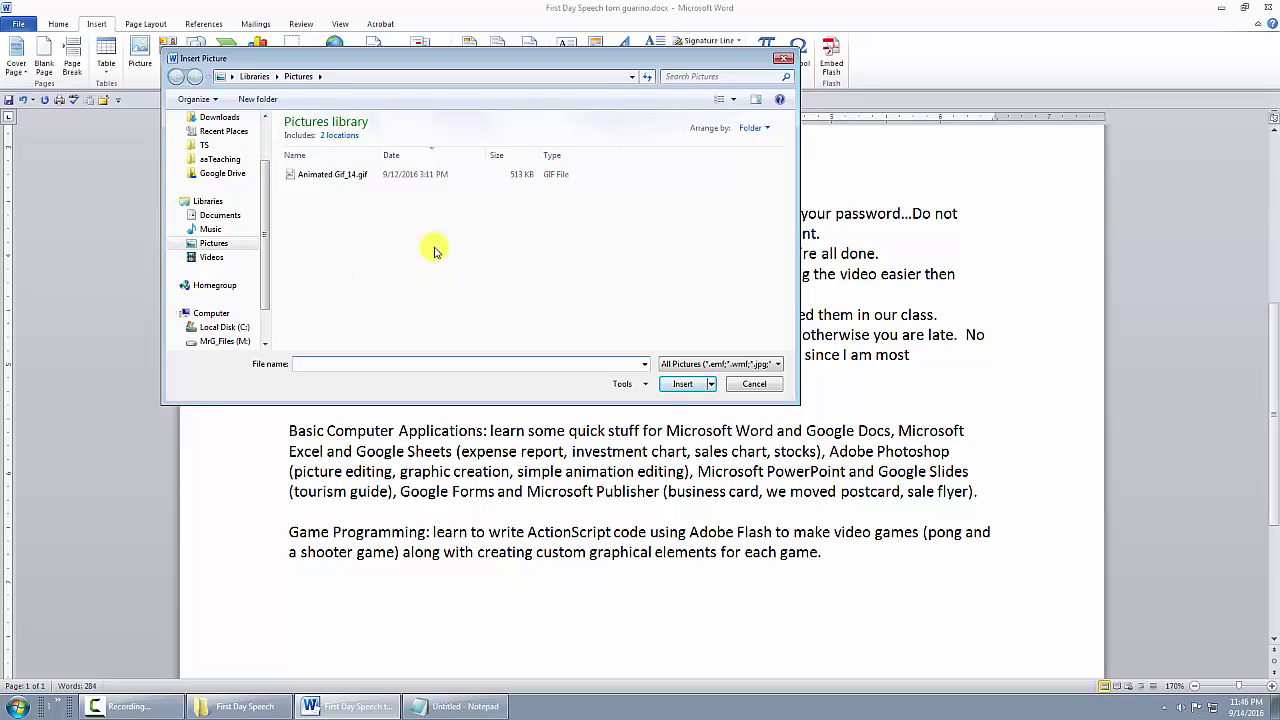
scroll(230, 180, "up", 1)
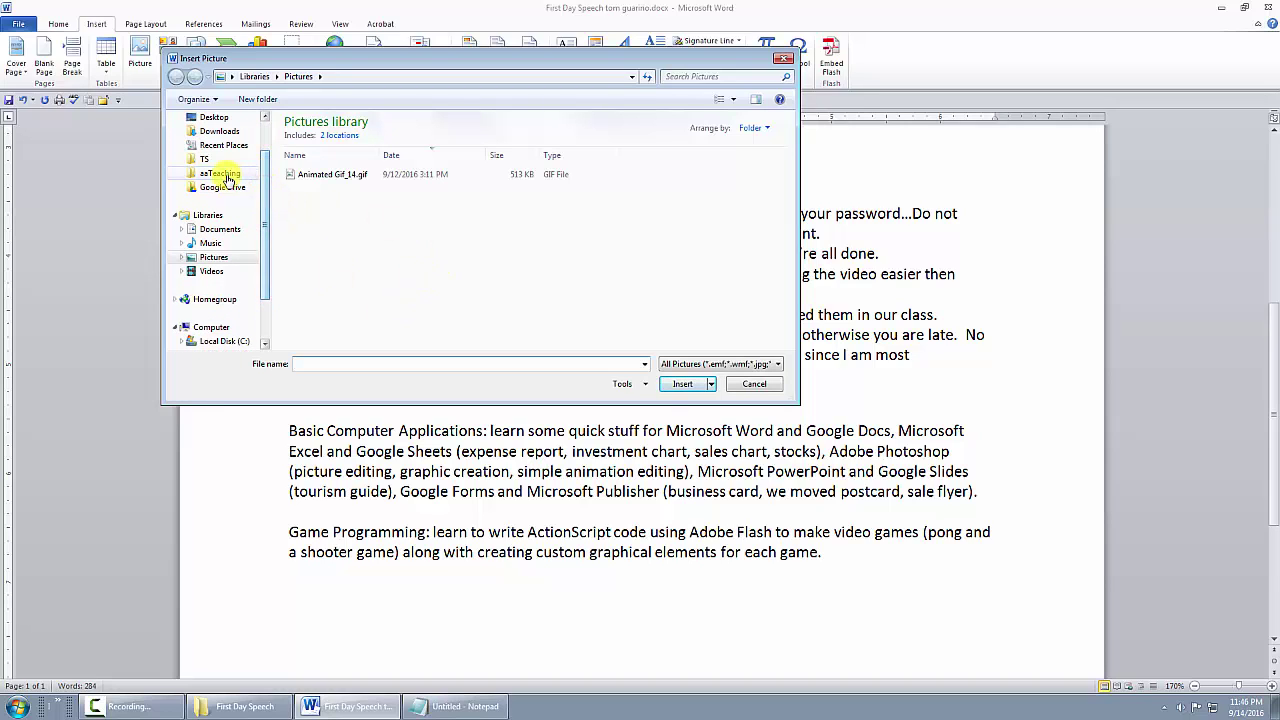
left_click(219, 173)
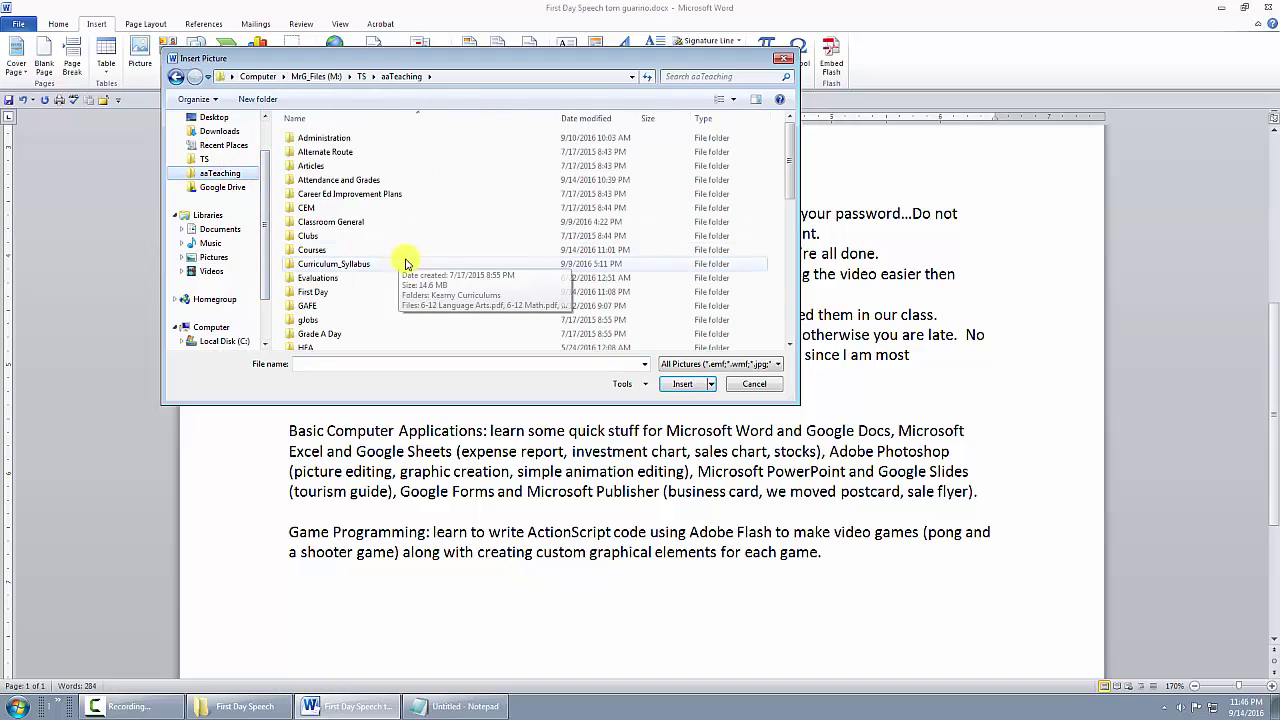
double_click(309, 250)
double_click(332, 138)
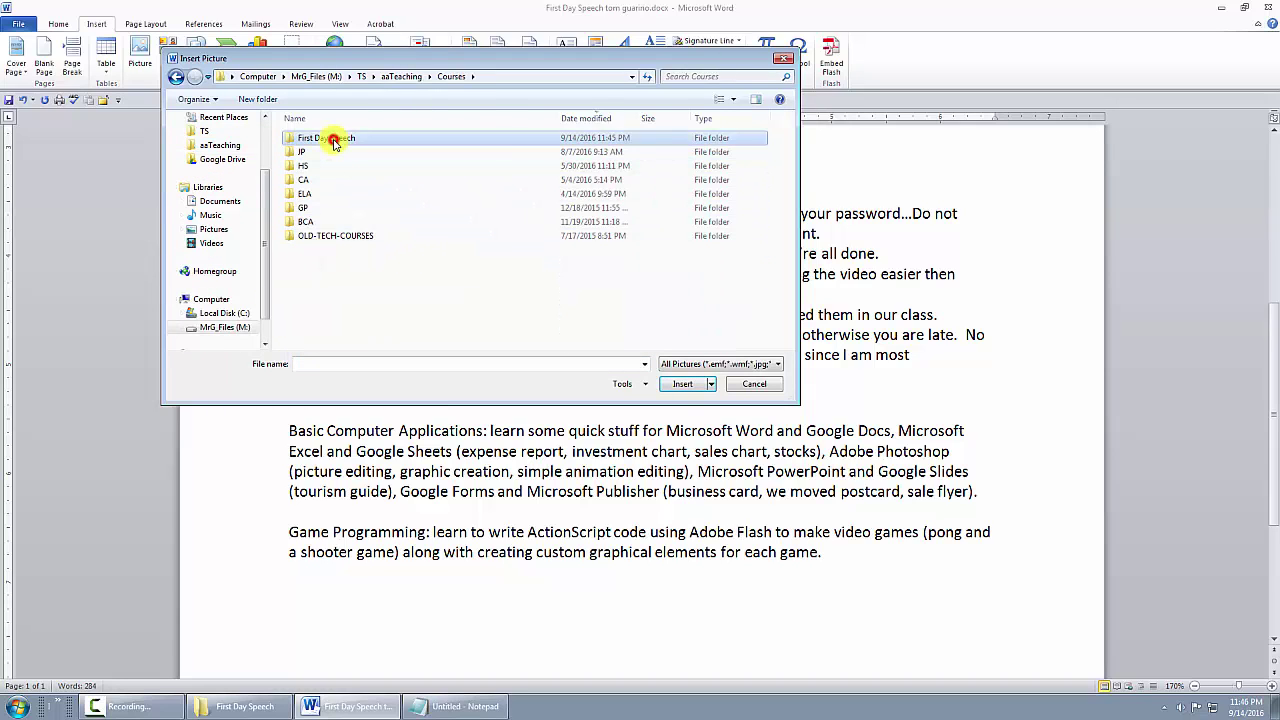
left_click(682, 384)
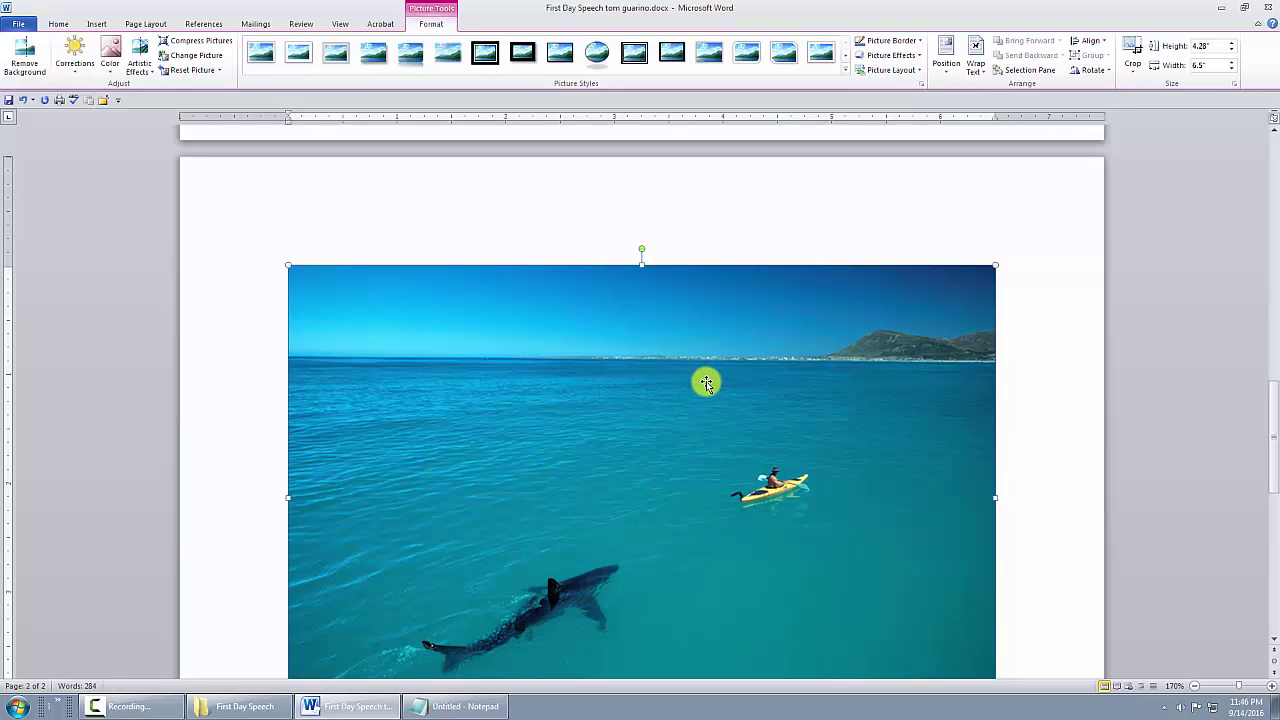
Shrink the inserted shark picture proportionally to about 1.9" high and 2.88" wide
scroll(698, 382, "down", 3)
scroll(706, 383, "up", 3)
scroll(706, 383, "up", 3)
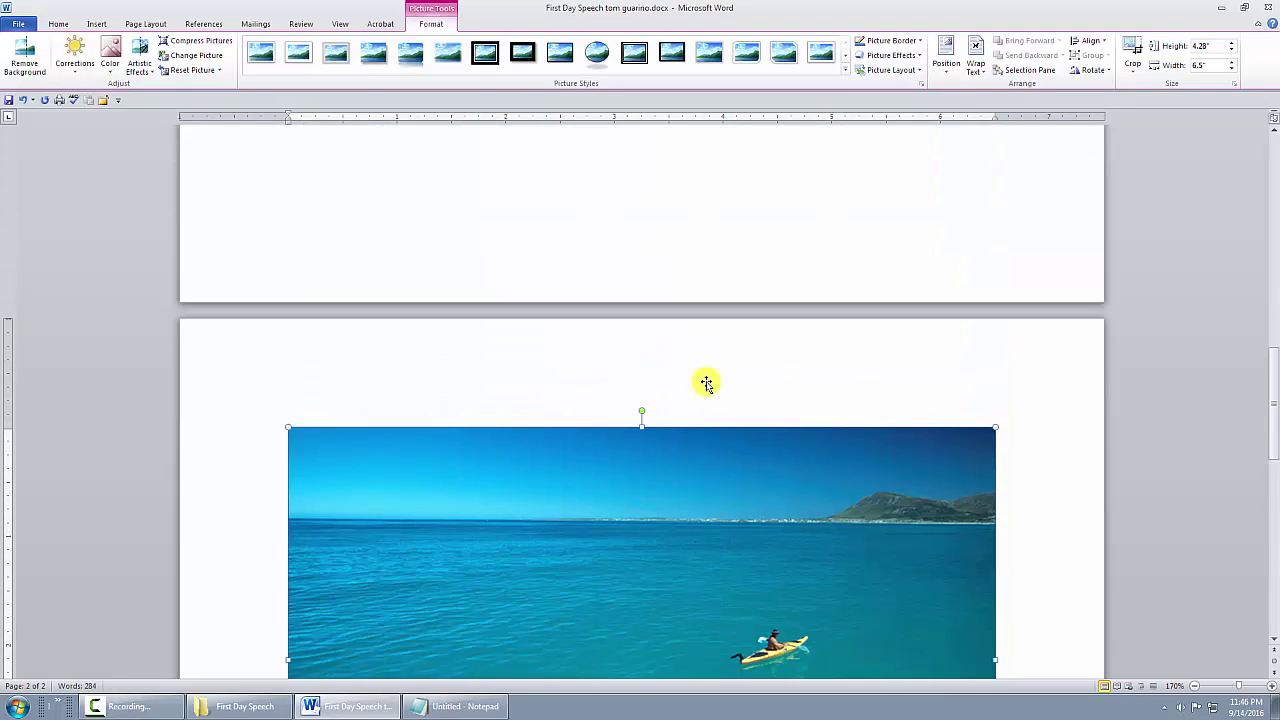
scroll(710, 385, "down", 4)
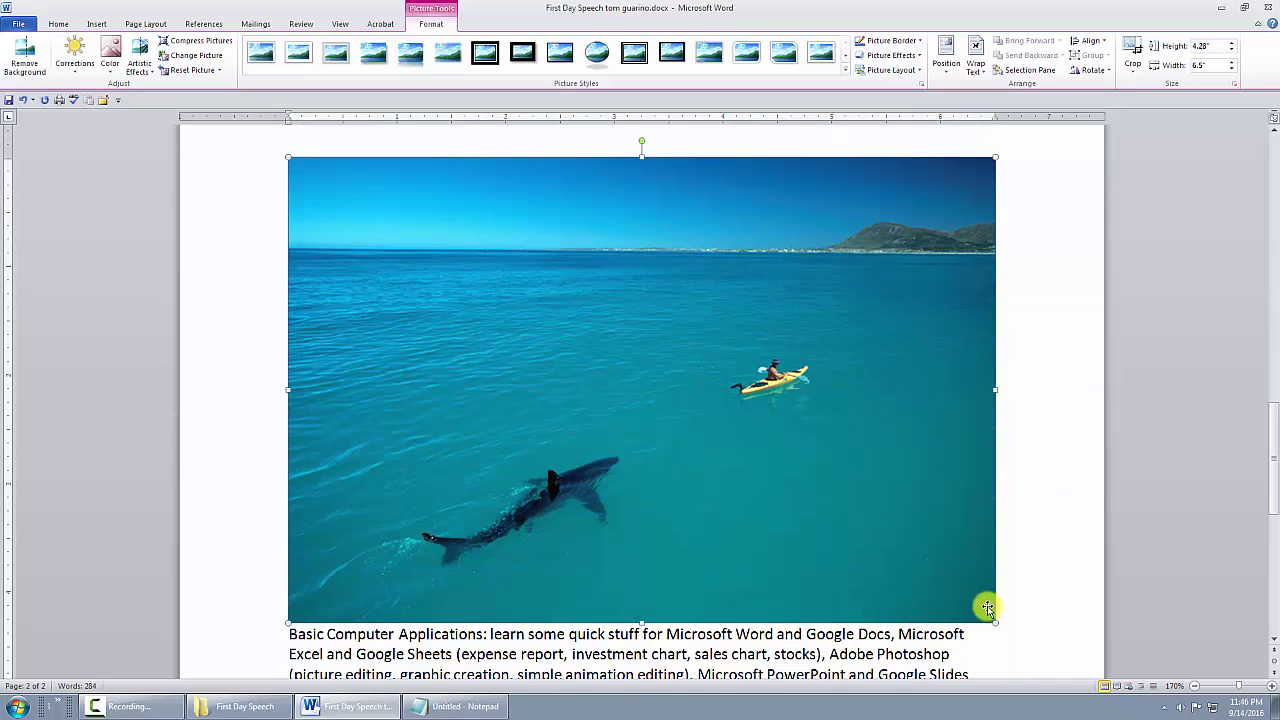
left_click_drag(993, 619, 596, 364)
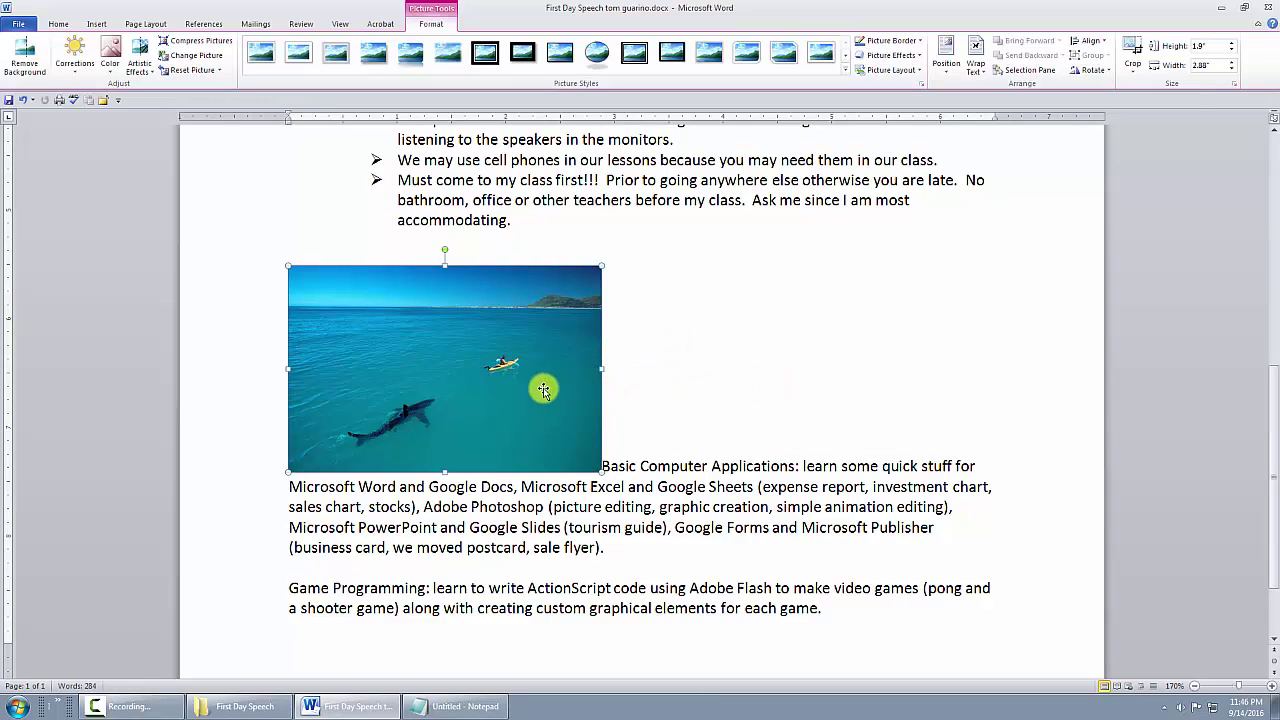
Move the inline shark picture around within the Basic Computer Applications paragraph, leaving it just after "Google Docs,"
left_click_drag(538, 380, 650, 466)
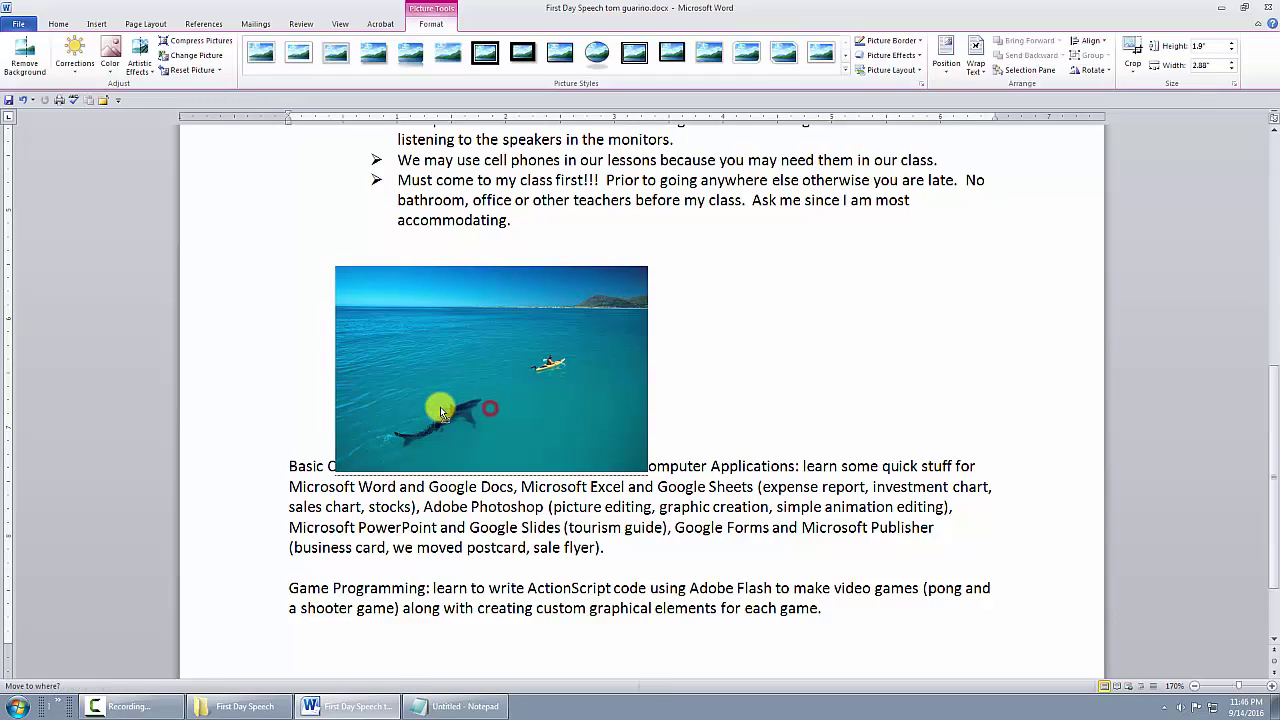
left_click_drag(400, 390, 290, 452)
left_click_drag(444, 423, 521, 490)
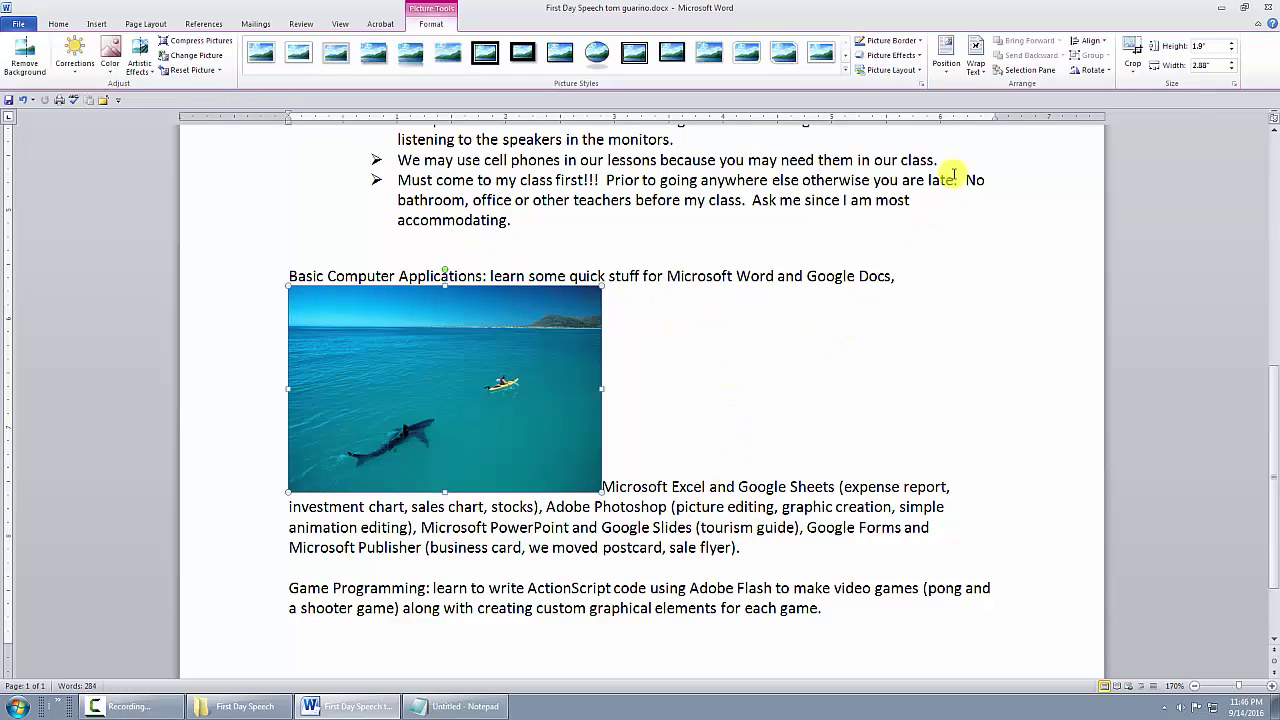
Wrap the text tightly around the shark picture and shrink it to about 1.63" by 2.47"
left_click(984, 77)
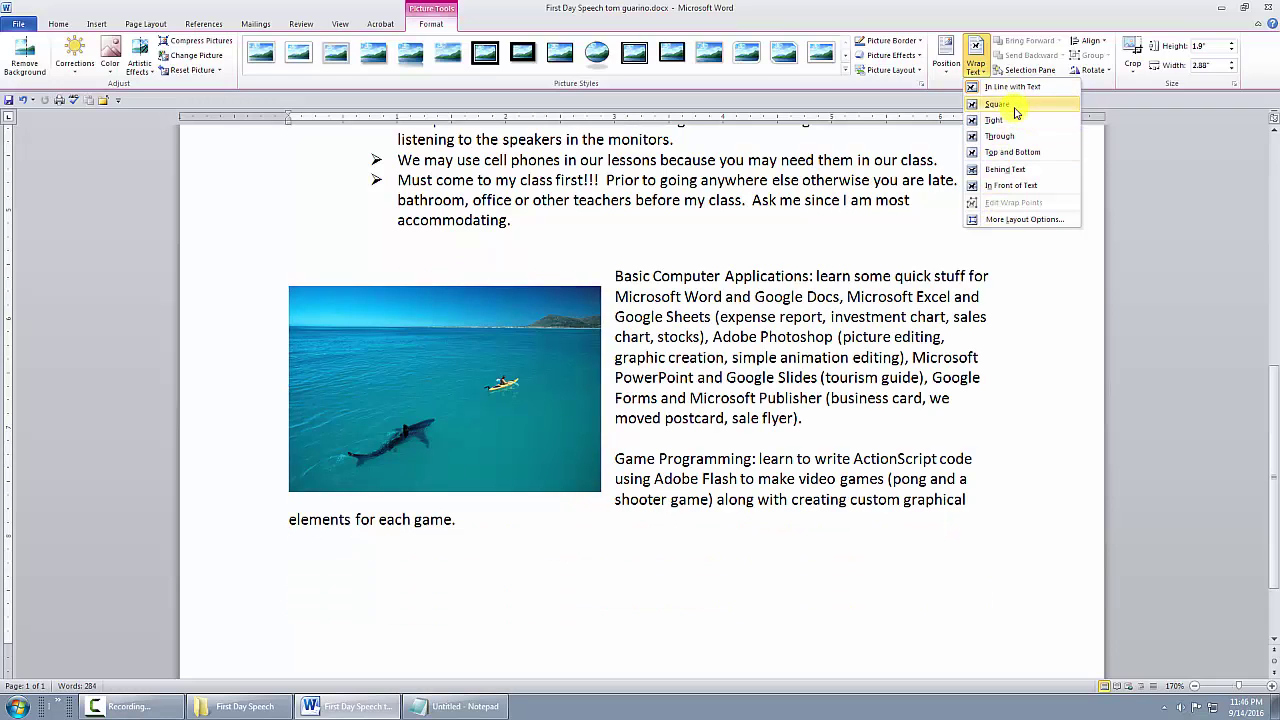
left_click(1015, 124)
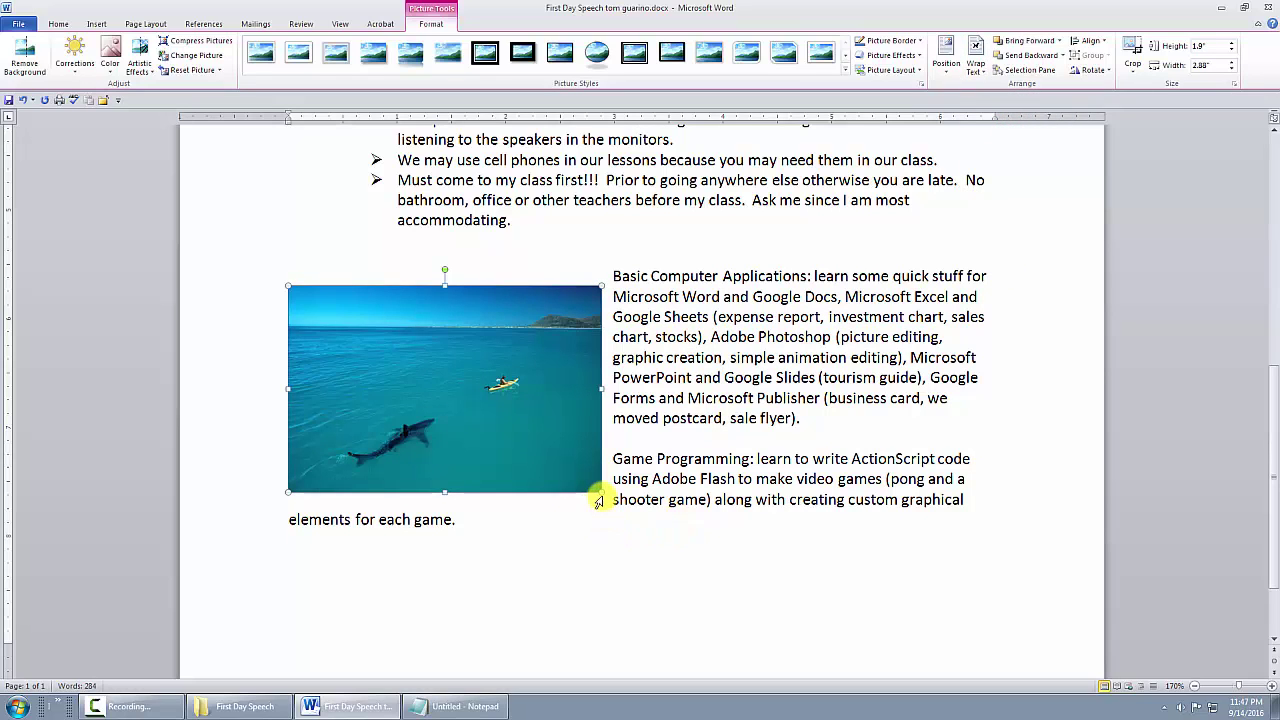
left_click_drag(601, 493, 556, 463)
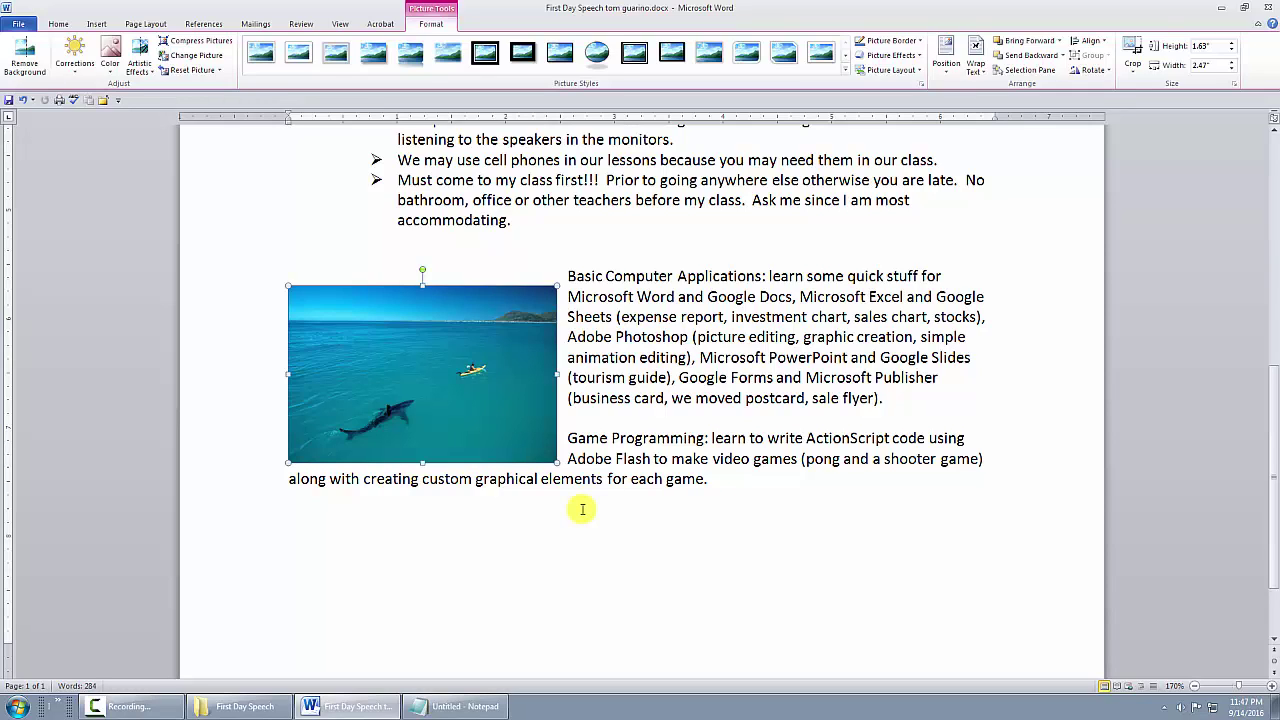
Reselect the shark picture and preview the available picture styles on it
left_click(591, 563)
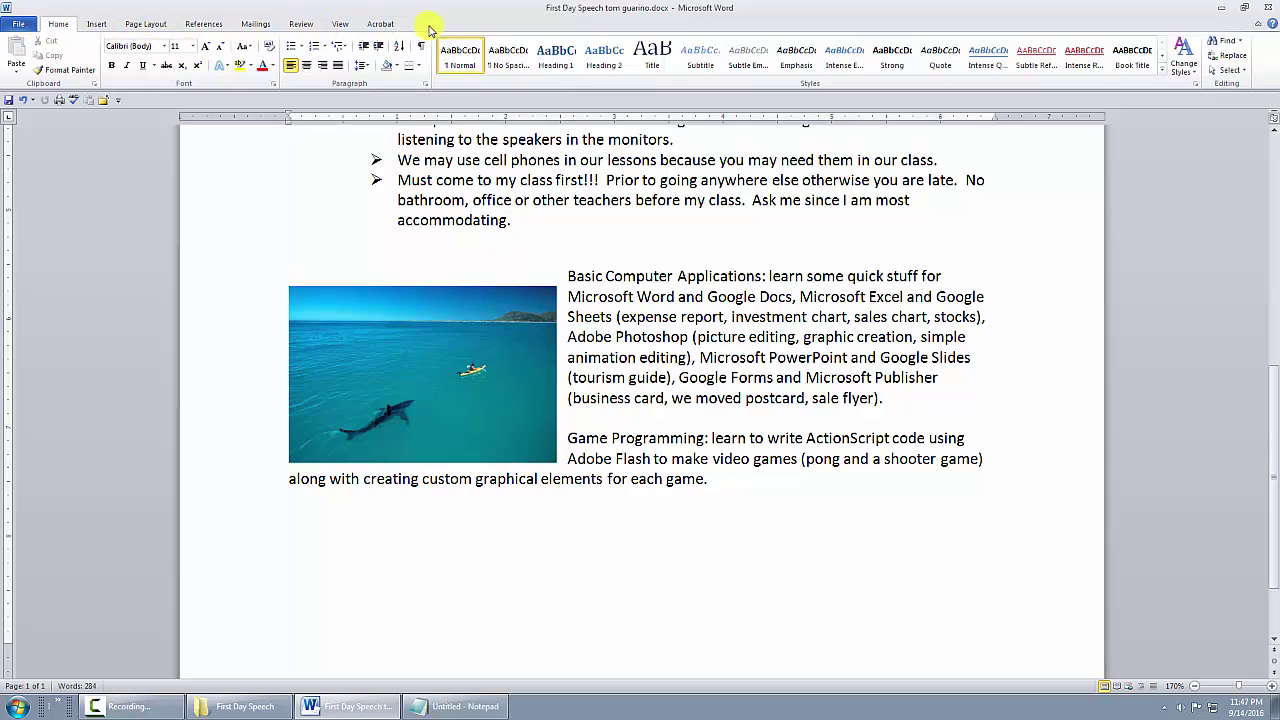
left_click(430, 308)
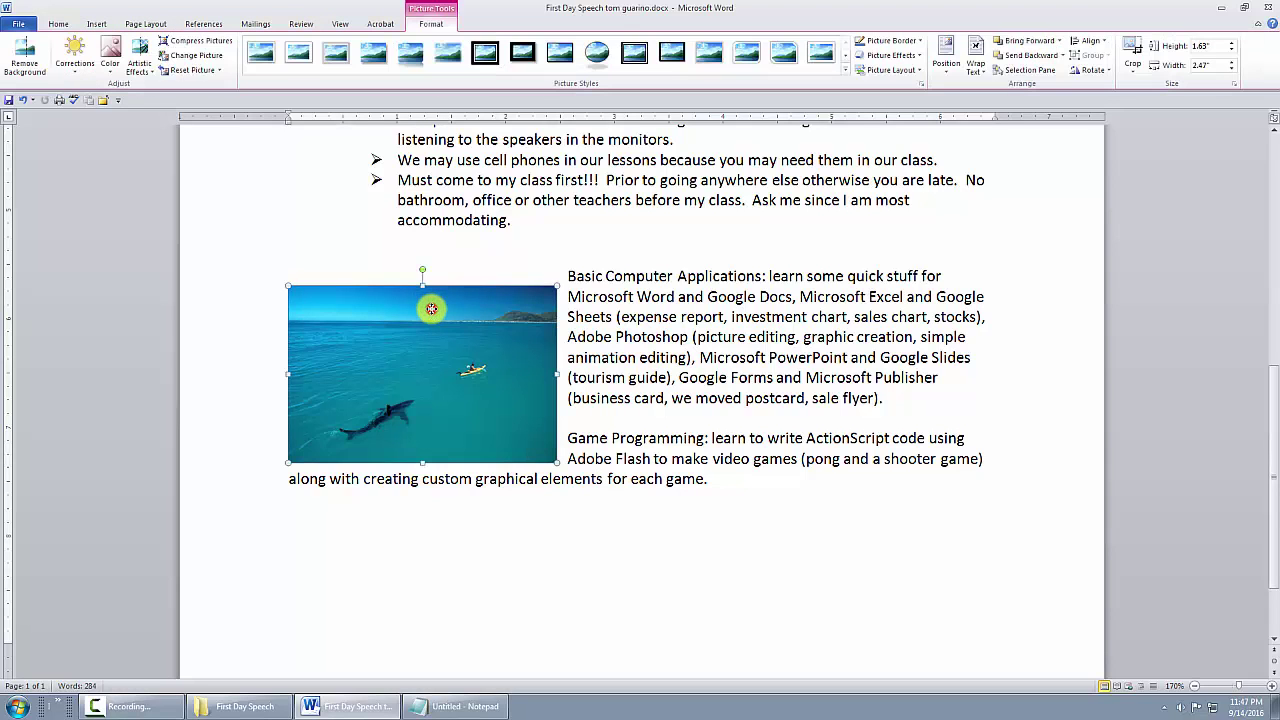
left_click(632, 52)
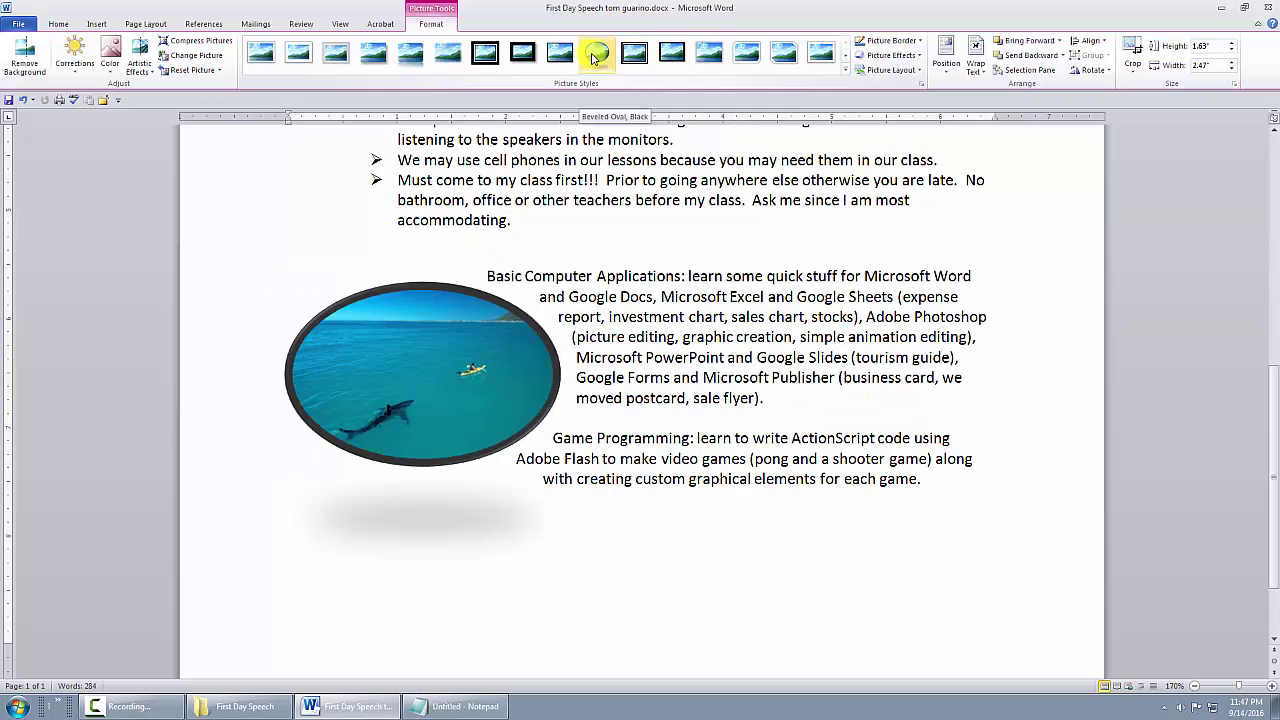
left_click(846, 72)
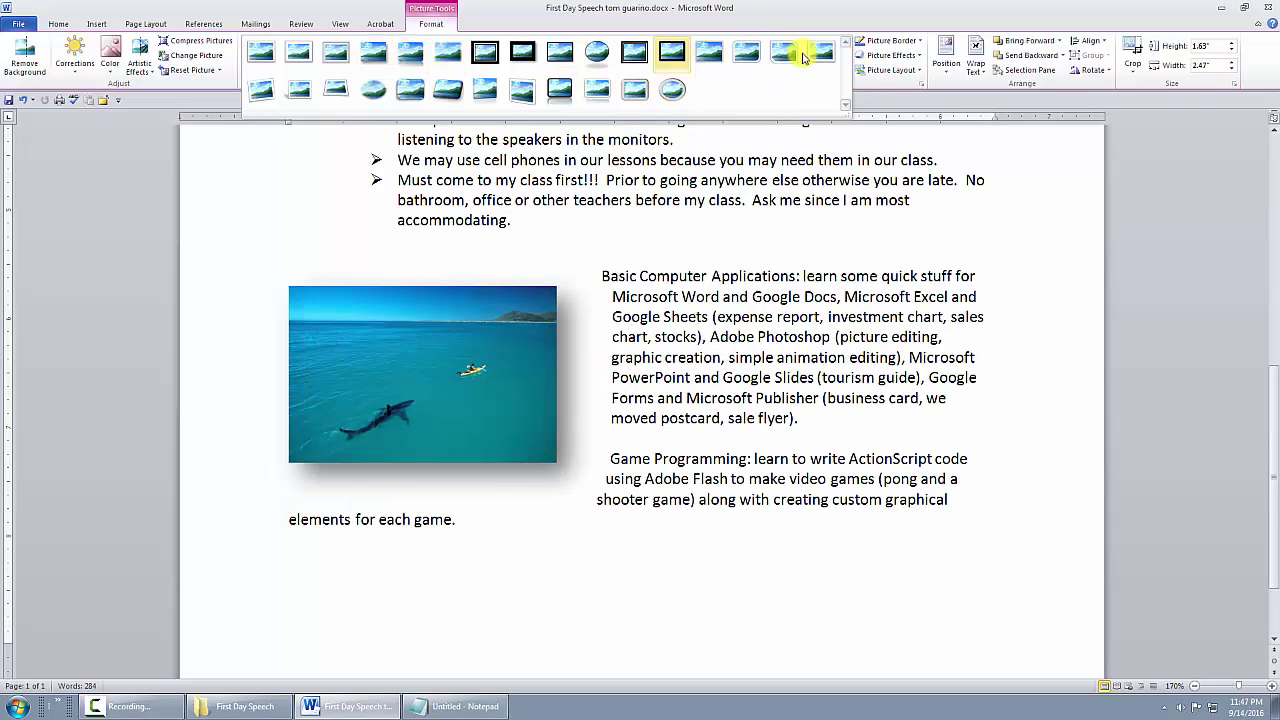
left_click(1142, 130)
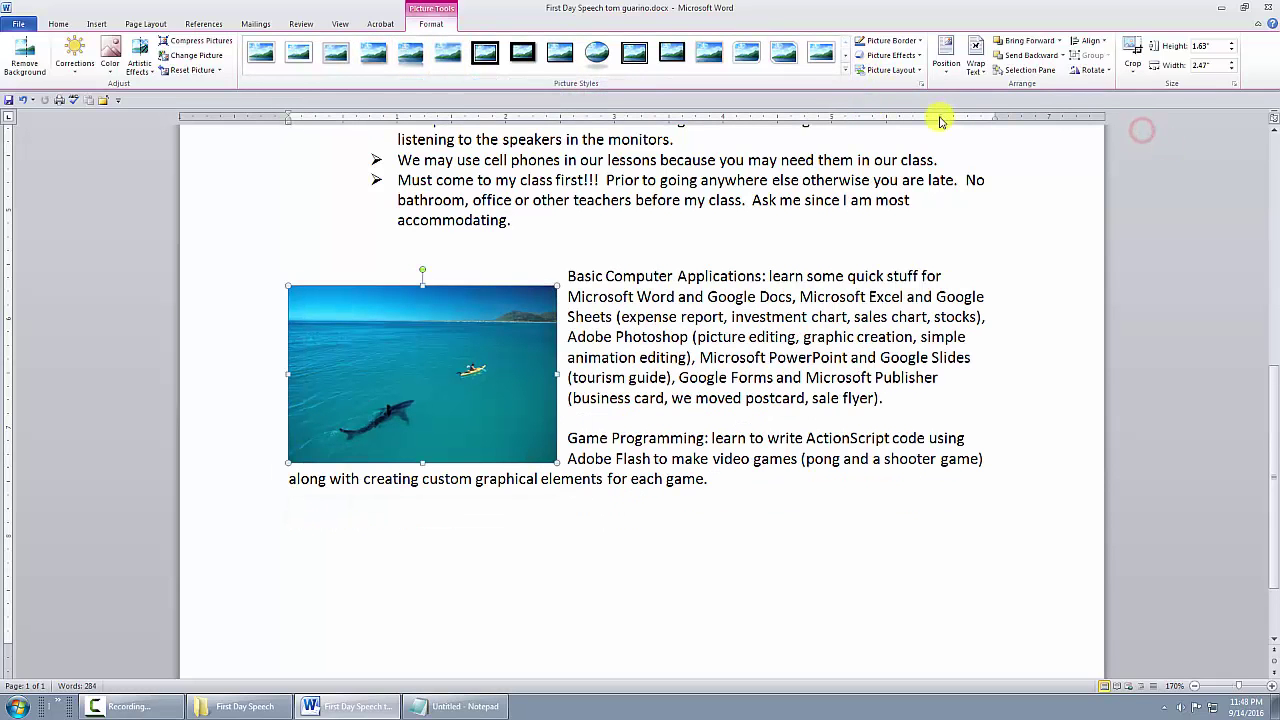
Give the shark picture a black border and a red glow, and look through the picture layouts
left_click(919, 41)
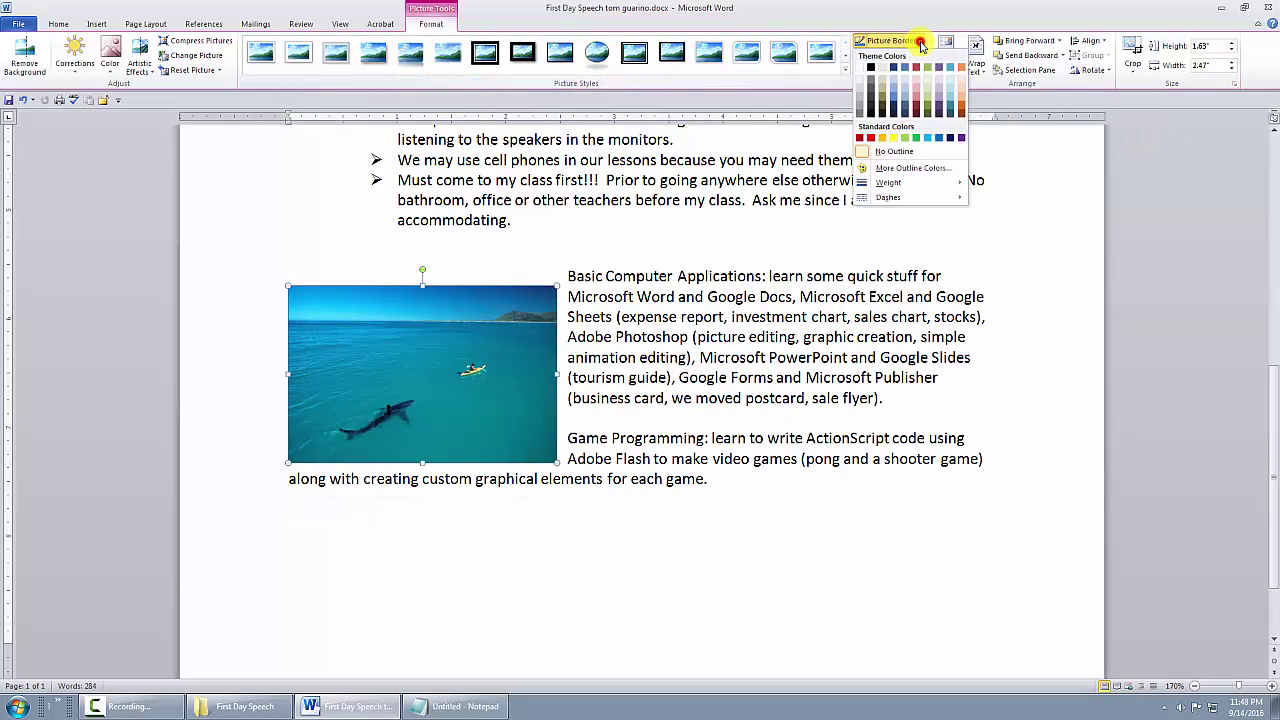
left_click(871, 77)
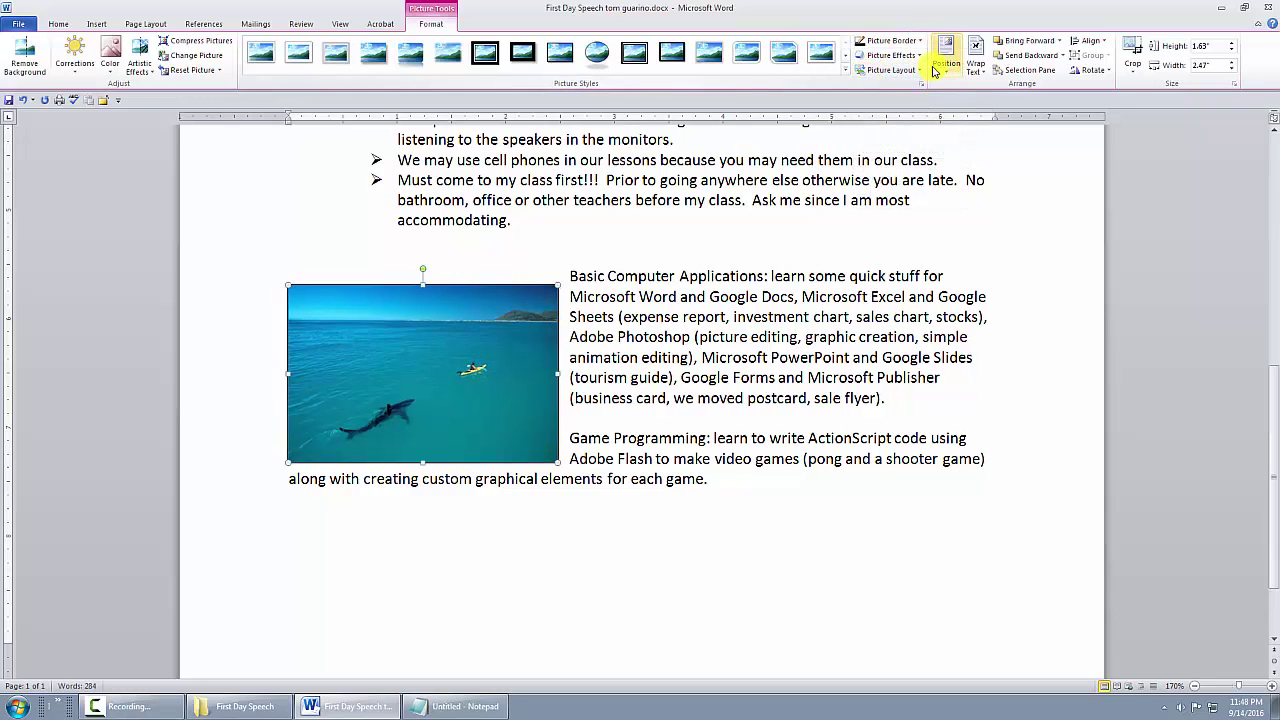
left_click(920, 56)
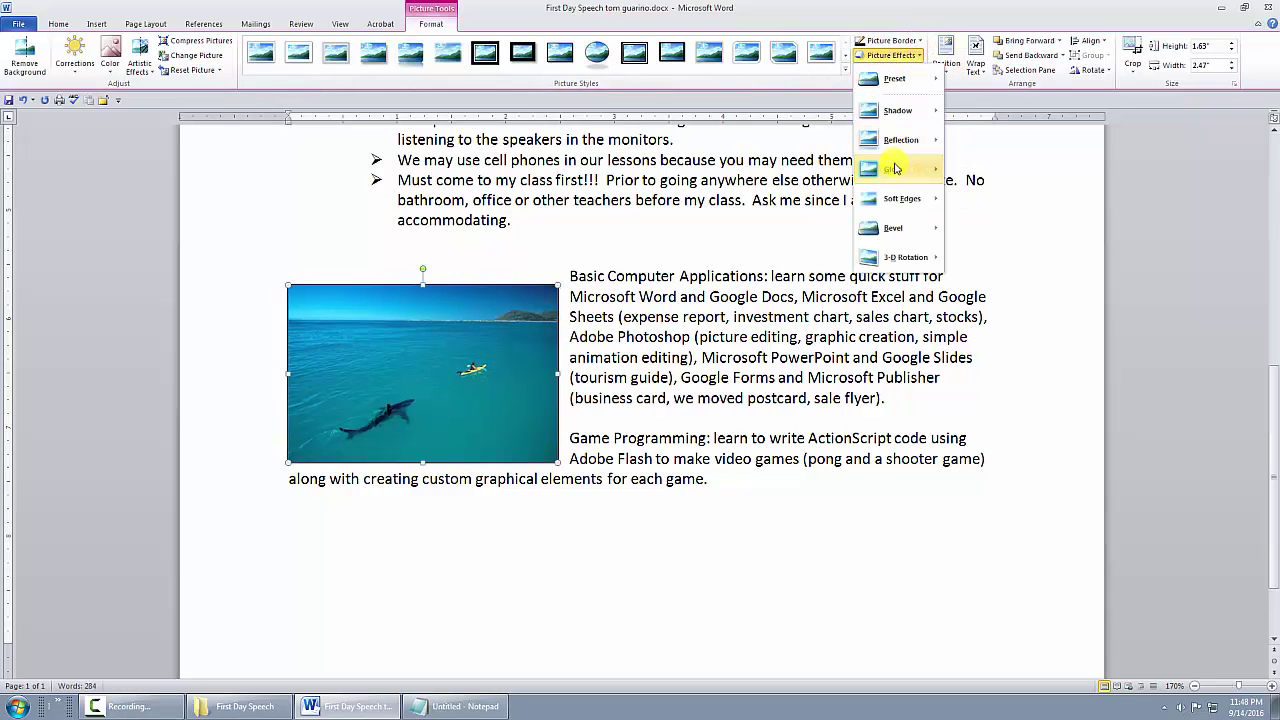
mouse_move(893, 169)
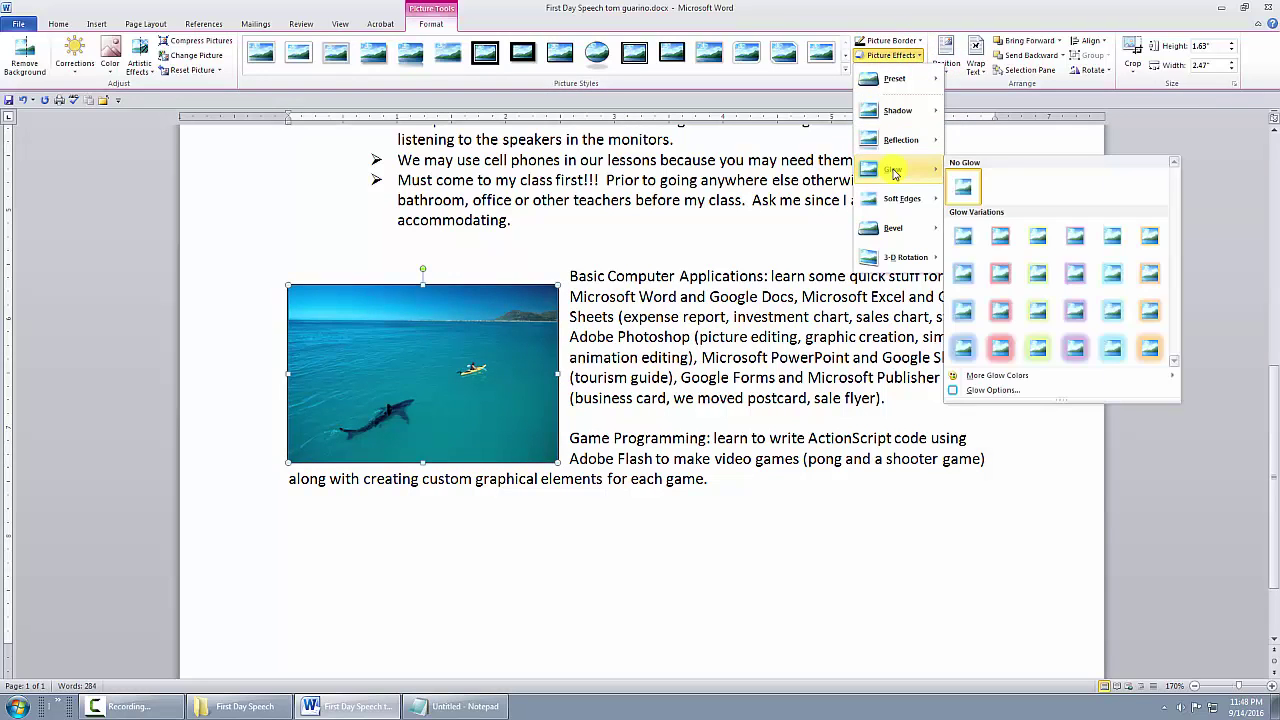
left_click(997, 273)
left_click(920, 71)
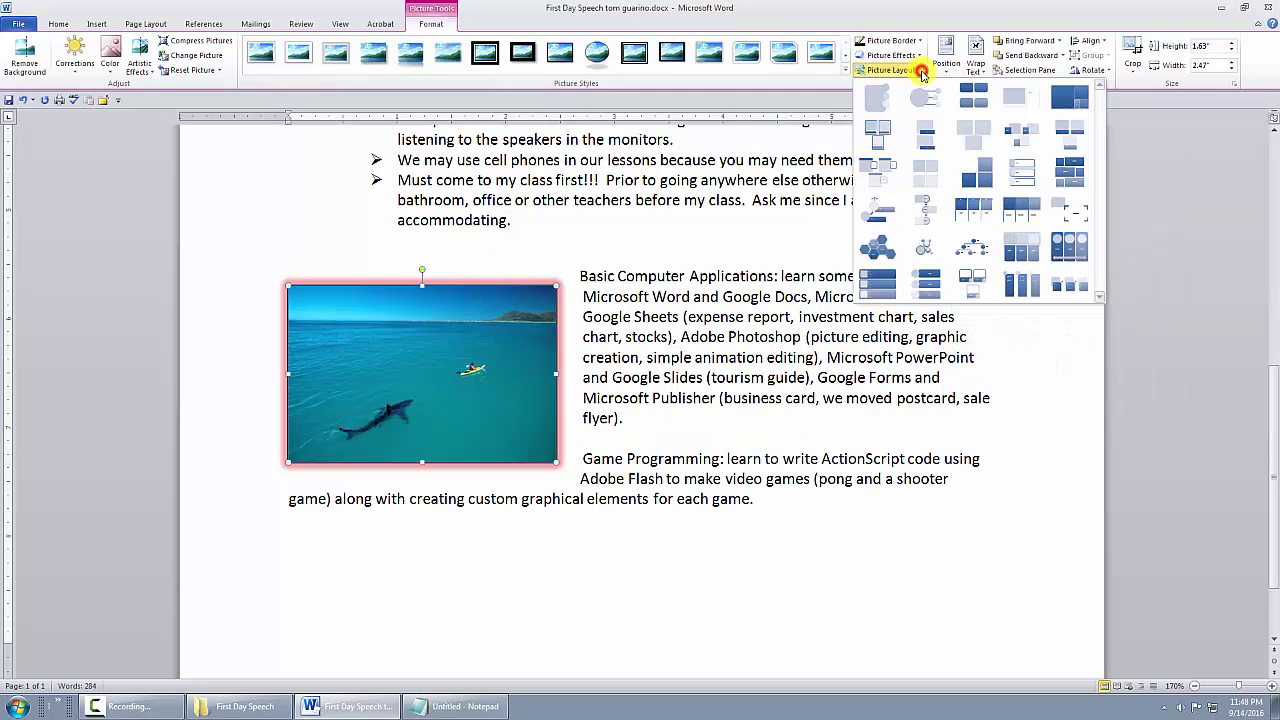
left_click(921, 71)
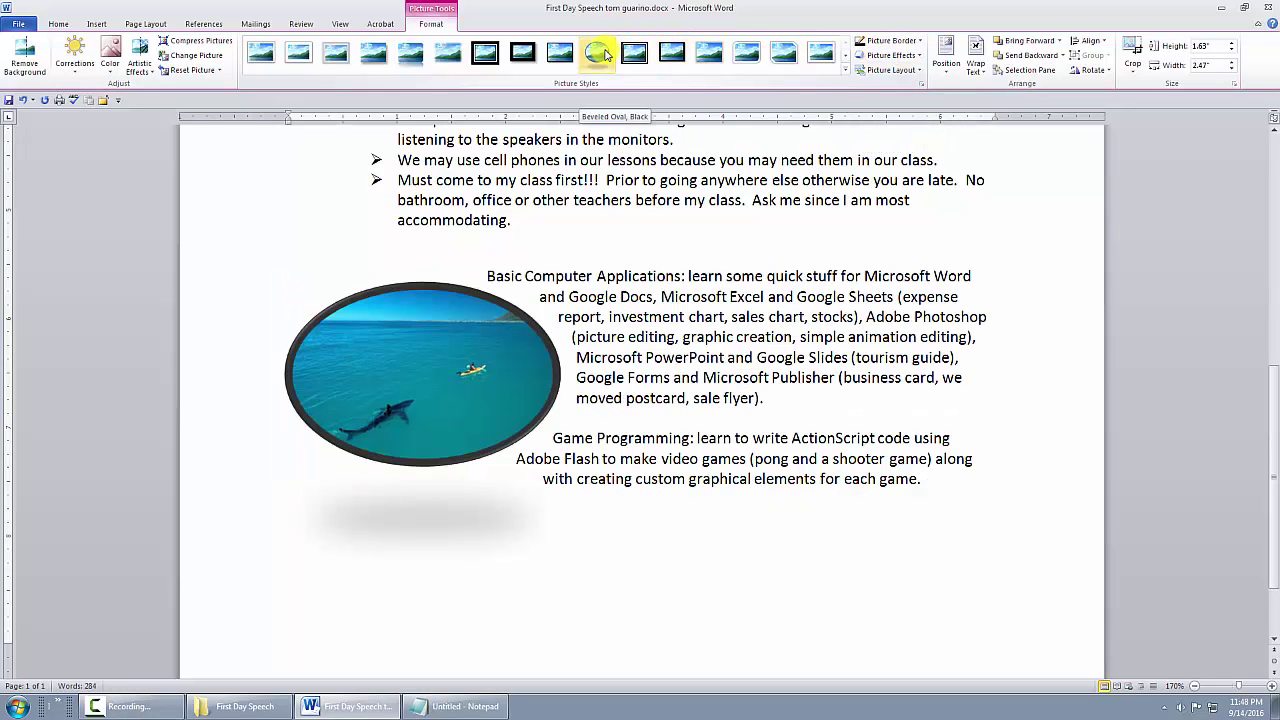
Apply the Beveled Oval, Black picture style to the shark picture
left_click(603, 53)
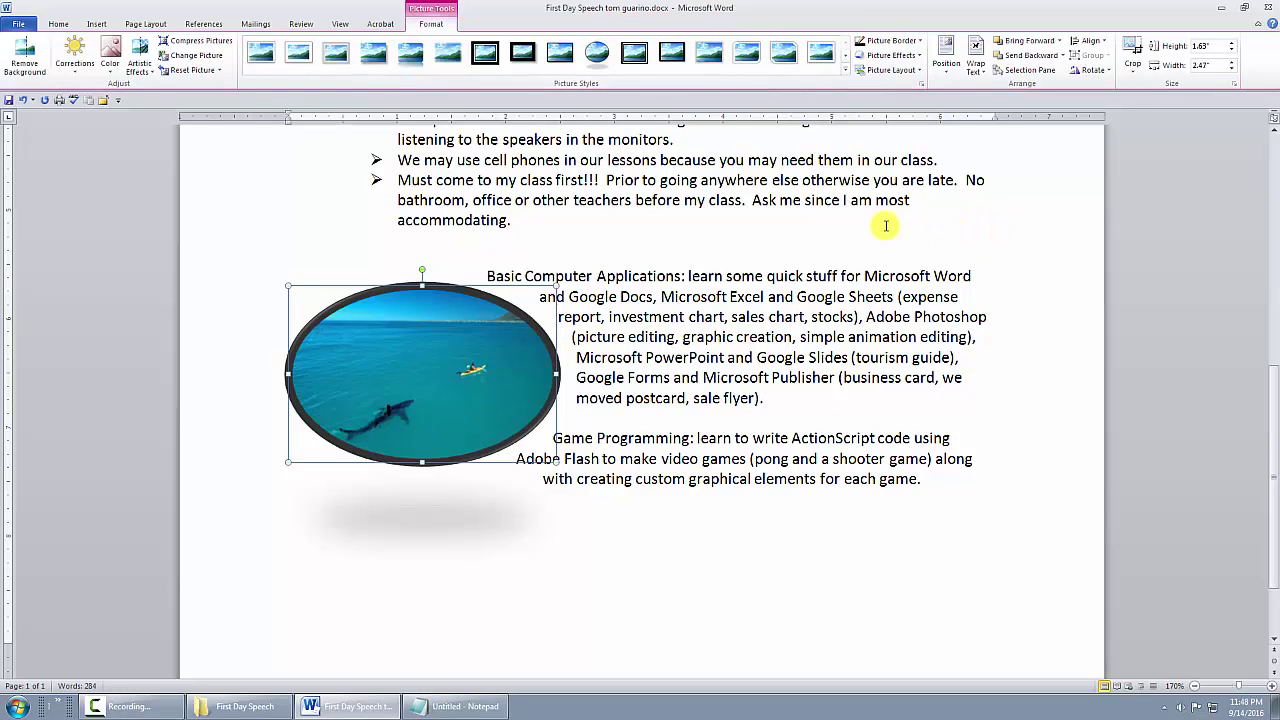
left_click(935, 204)
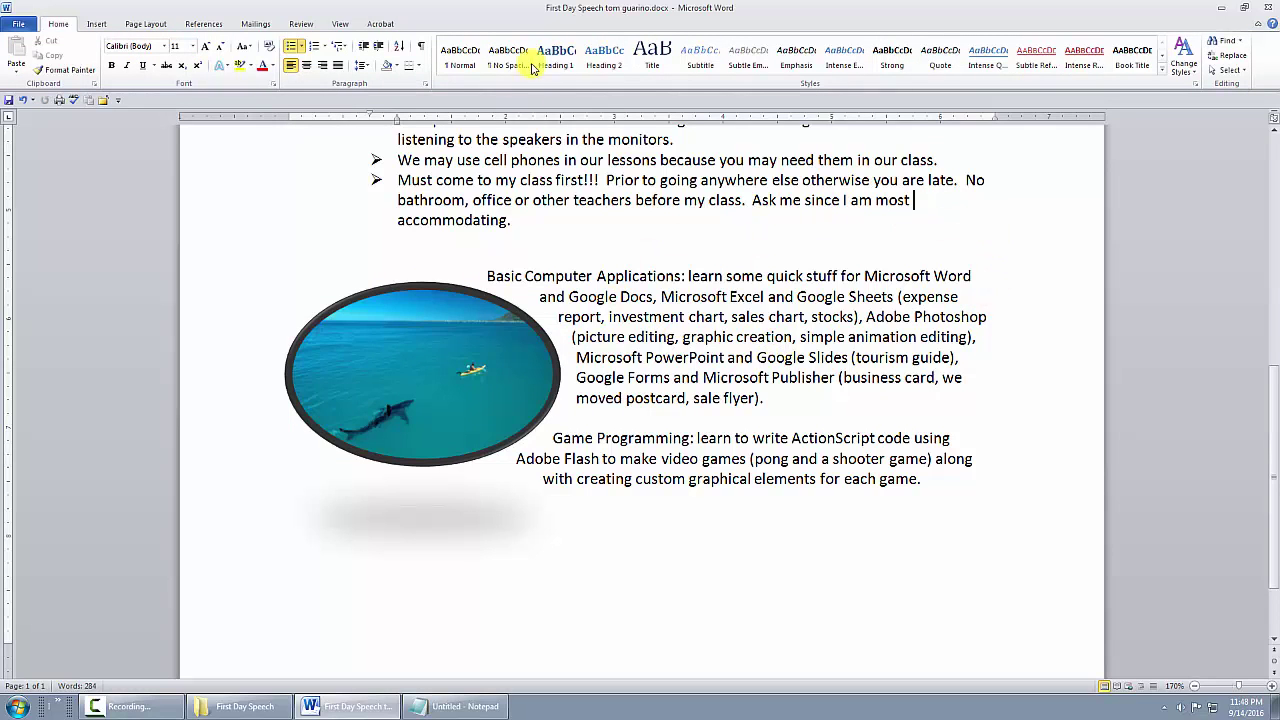
left_click(470, 370)
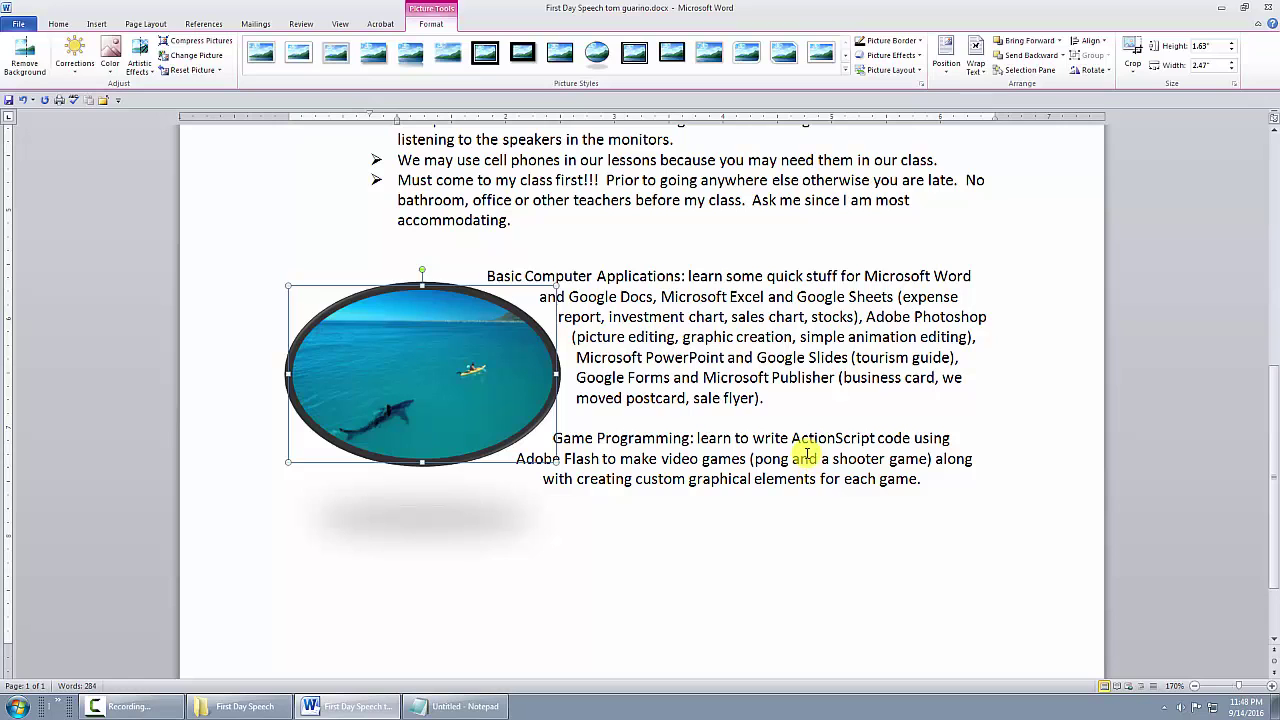
Review the whole First Day Speech document, checking the lists, spacing and the text wrapped around the shark picture
scroll(852, 362, "up", 4)
scroll(857, 368, "up", 7)
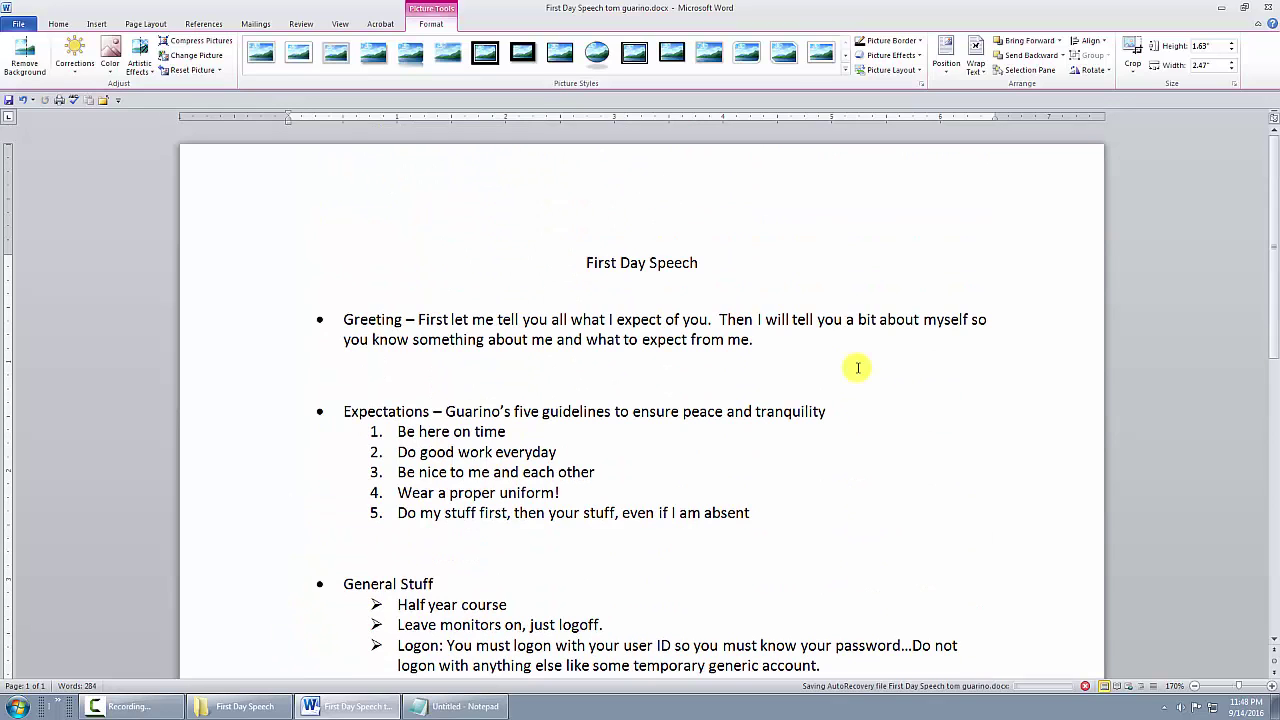
scroll(857, 368, "down", 7)
scroll(857, 368, "down", 6)
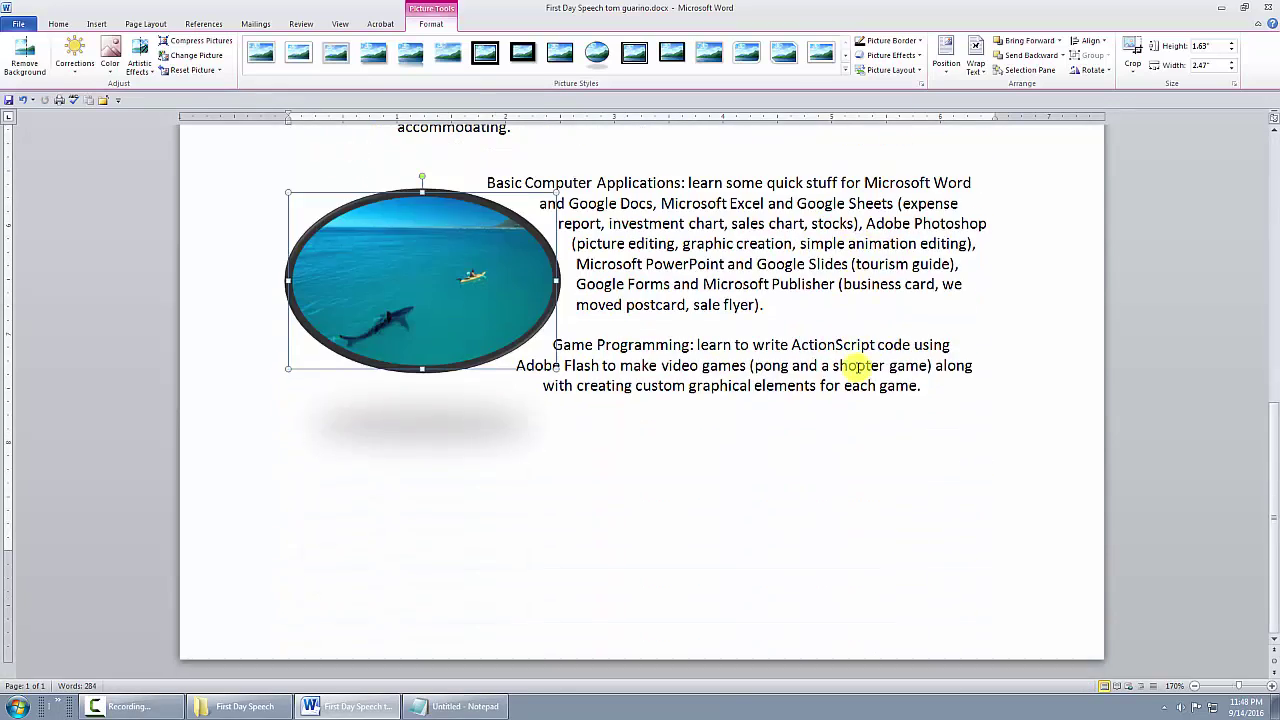
left_click(740, 453)
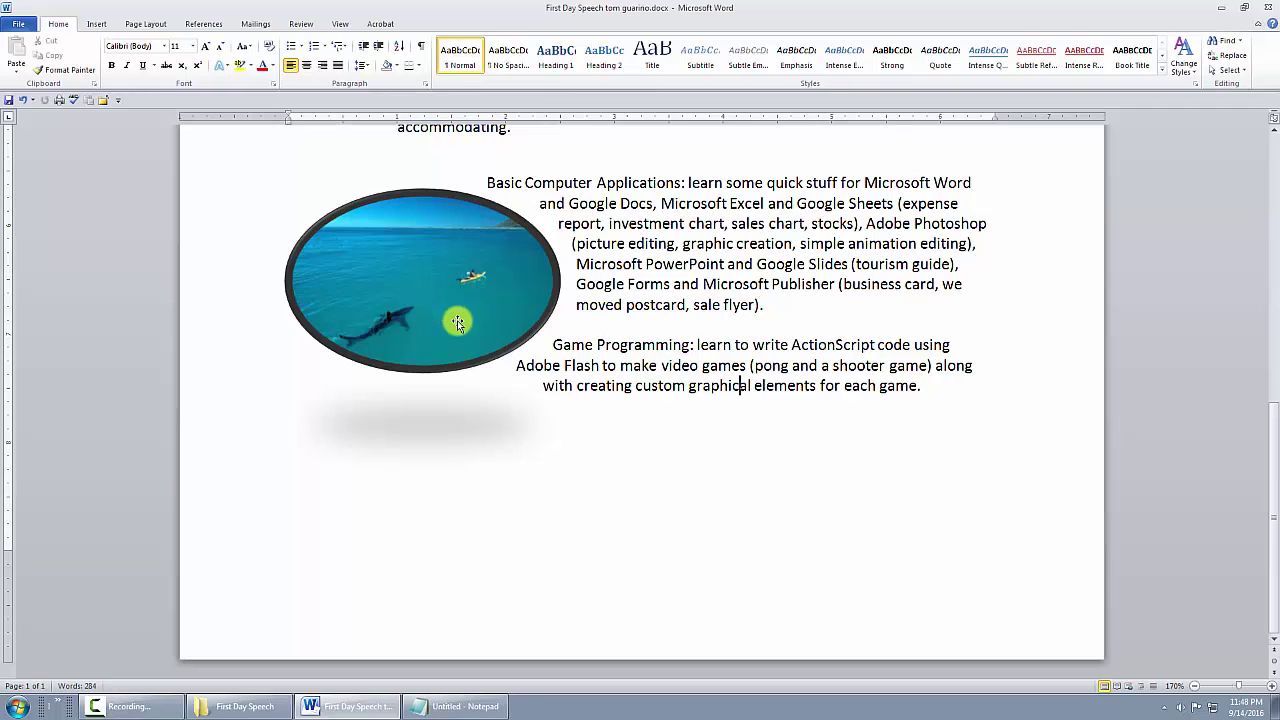
scroll(720, 452, "up", 4)
scroll(720, 452, "up", 1)
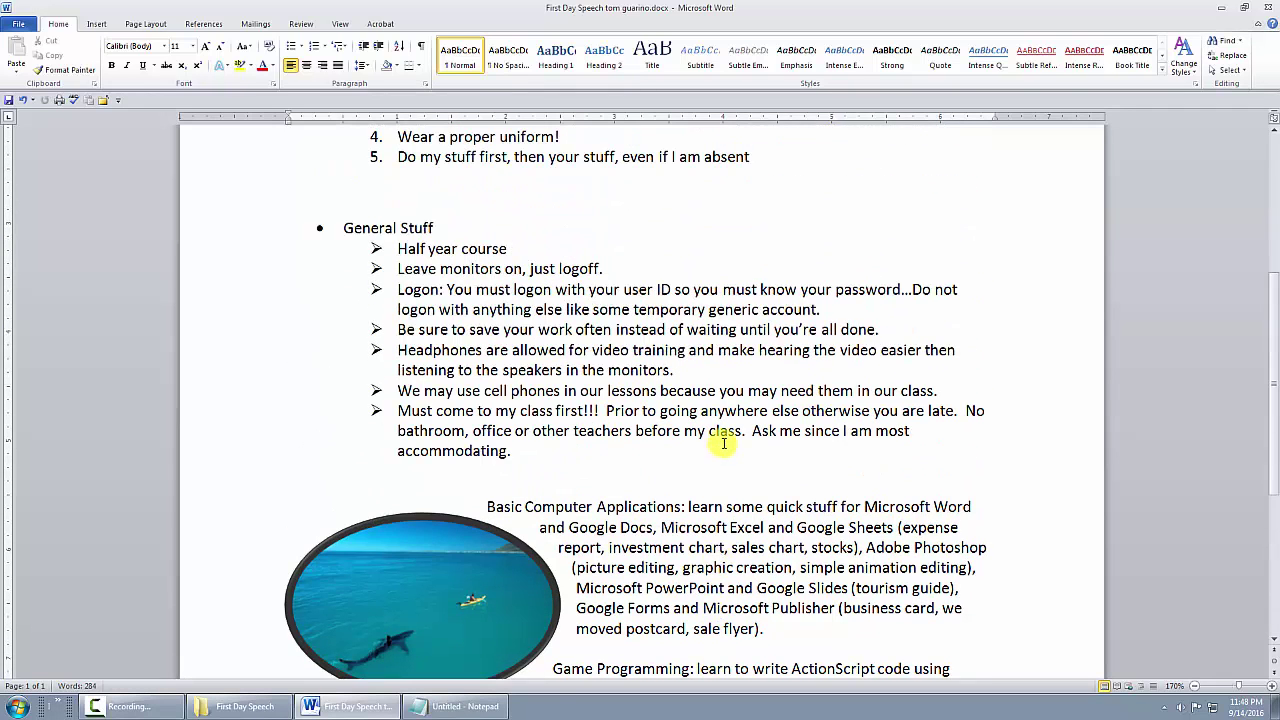
scroll(723, 443, "up", 1)
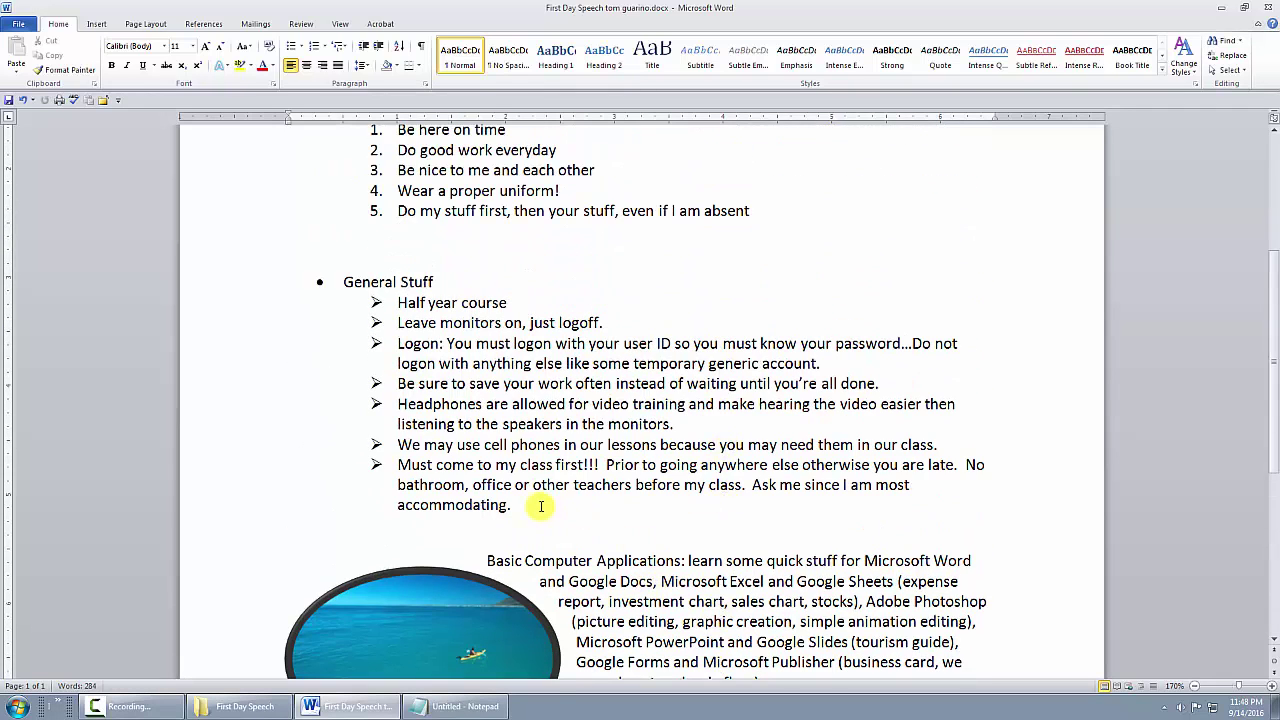
scroll(540, 506, "up", 3)
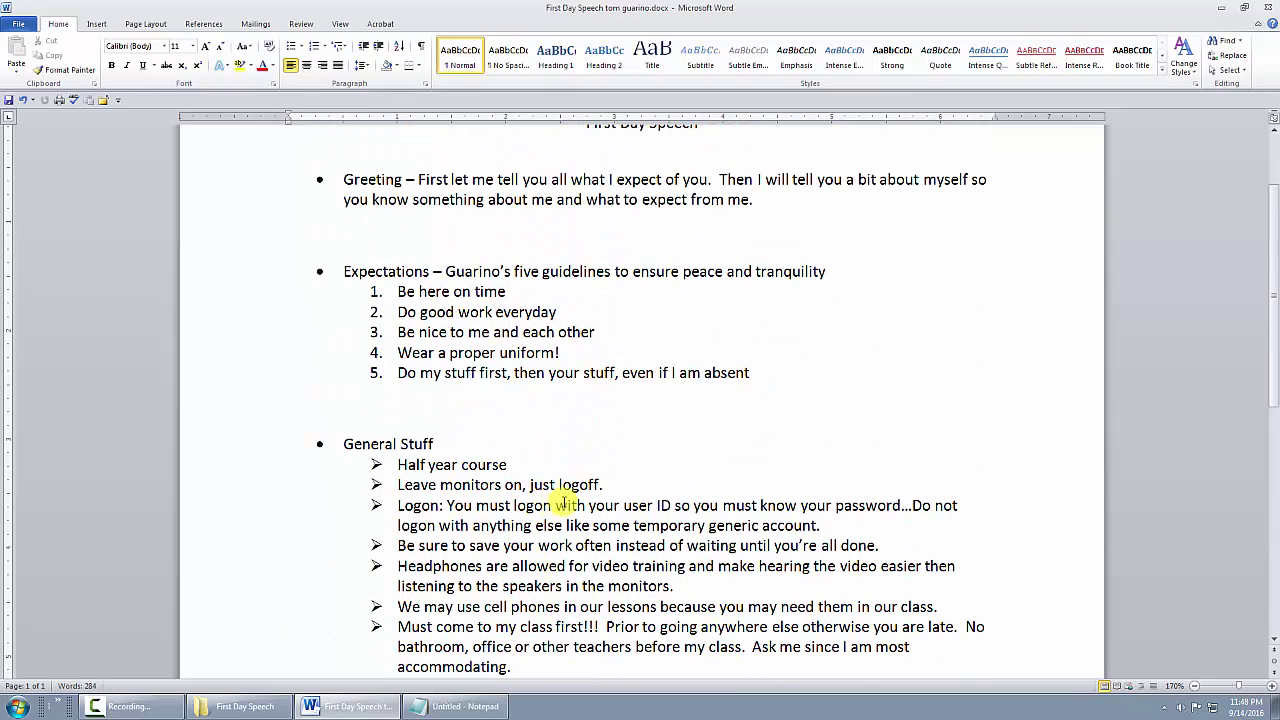